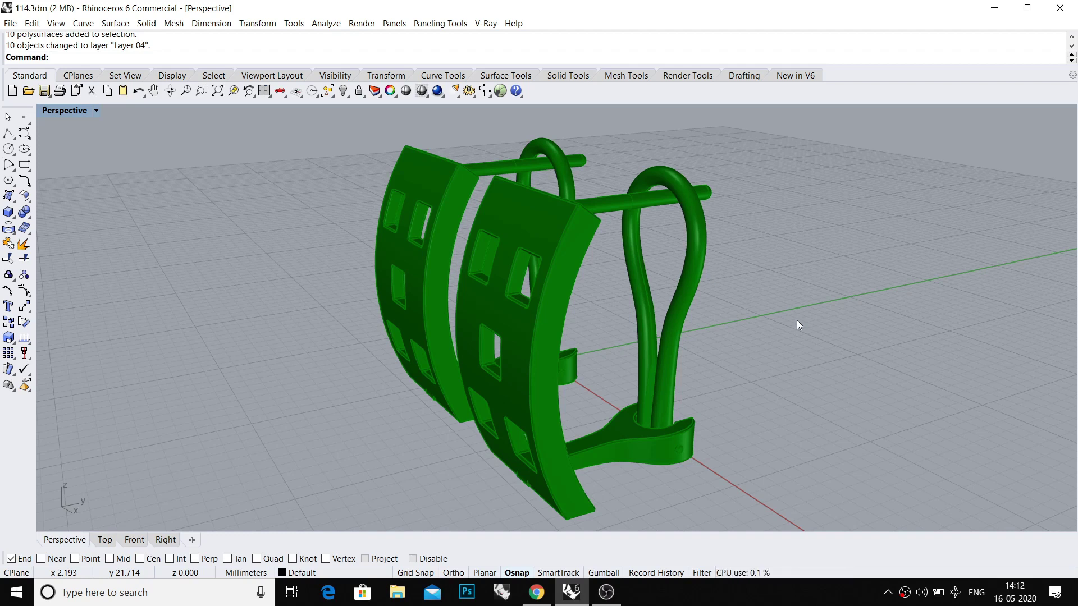
Orbit to a front view and select the clip's pin and bracket.
mouse_move(797, 320)
right_down()
mouse_move(604, 408)
mouse_move(601, 284)
mouse_move(645, 313)
mouse_move(626, 397)
mouse_move(626, 356)
mouse_move(638, 378)
mouse_move(637, 314)
mouse_move(623, 222)
mouse_move(632, 234)
mouse_move(606, 368)
mouse_move(506, 404)
mouse_move(425, 350)
mouse_move(453, 373)
mouse_move(489, 332)
mouse_move(585, 339)
mouse_move(628, 366)
mouse_move(359, 344)
mouse_move(445, 302)
mouse_move(635, 275)
mouse_move(617, 323)
mouse_move(564, 298)
right_up()
click(585, 338)
click(627, 367)
key(Escape)
click(446, 302)
Delete the clip's bottom piece and vertical post in the maximized Right view.
key(ctrl+F2)
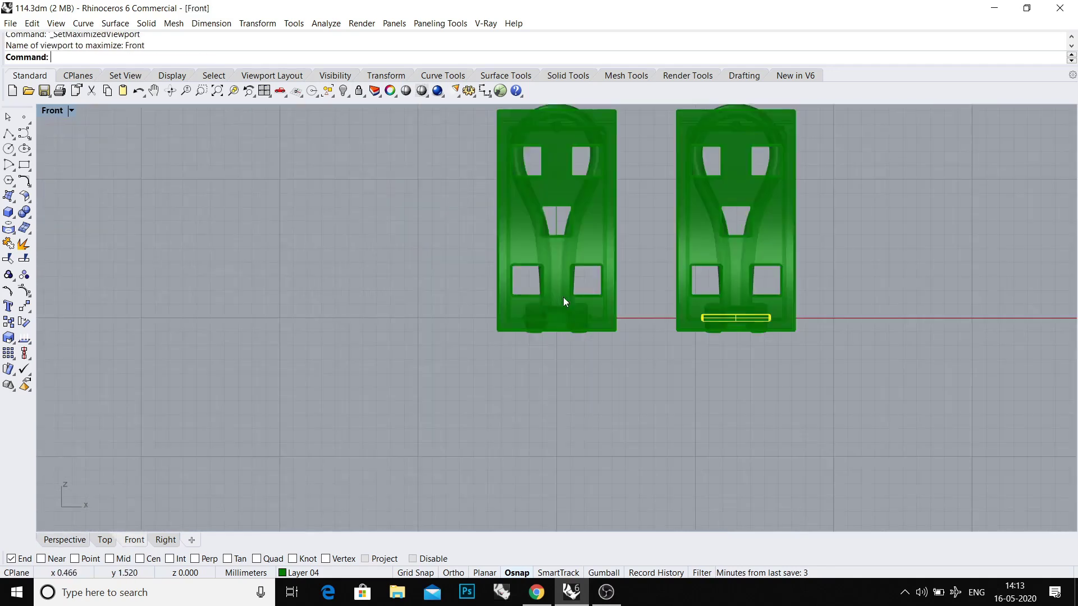
key(ctrl+F3)
drag(623, 242, 495, 325)
drag(585, 264, 449, 385)
drag(617, 301, 489, 366)
key(Delete)
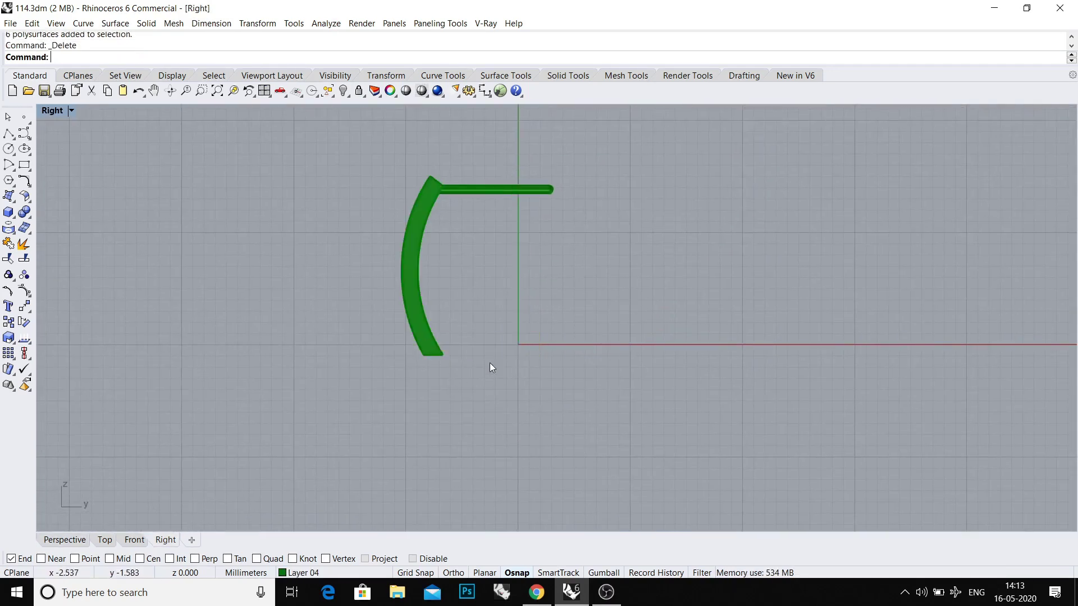
Delete the clip's horizontal bar.
right_drag(489, 363, 494, 321)
scroll(513, 270, up, 2)
drag(512, 269, 486, 186)
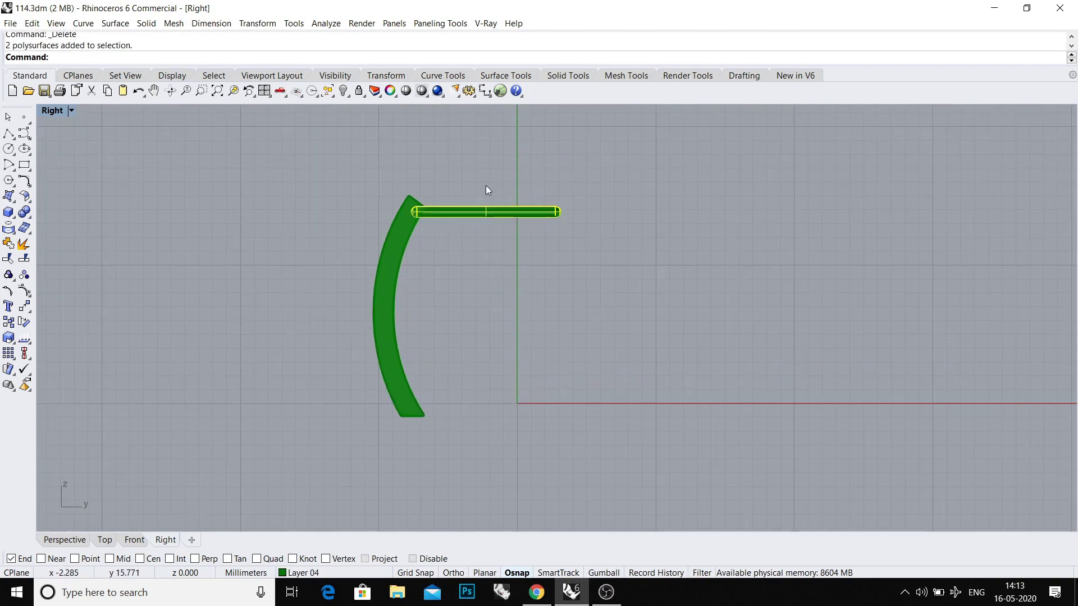
key(Delete)
key(ctrl+z)
key(Delete)
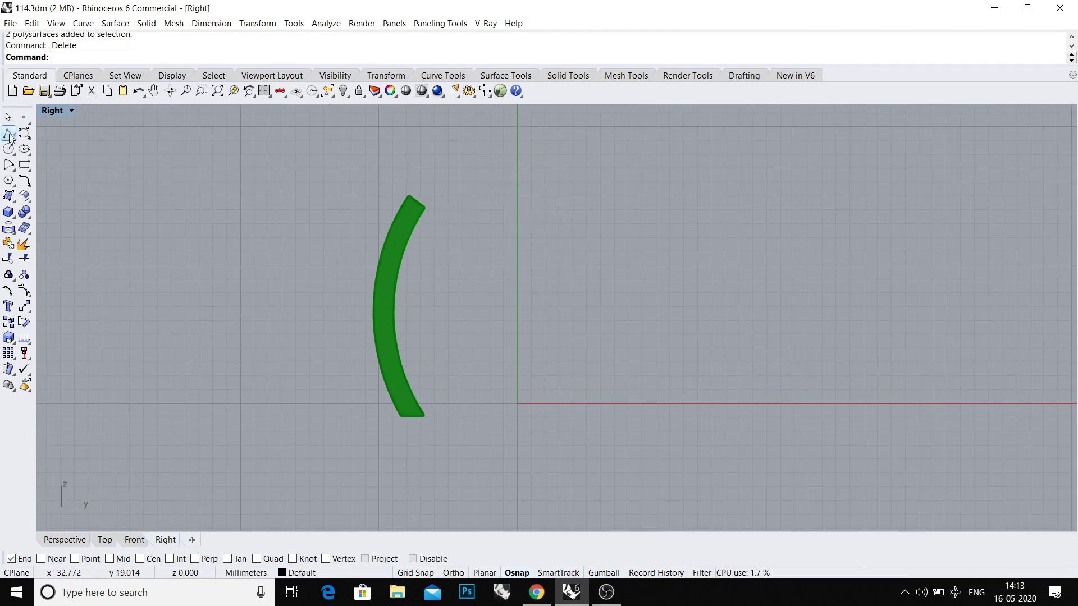
Draw a 10 mm horizontal polyline from the arm's top end.
click(9, 135)
scroll(506, 221, up, 2)
click(384, 211)
text(10)
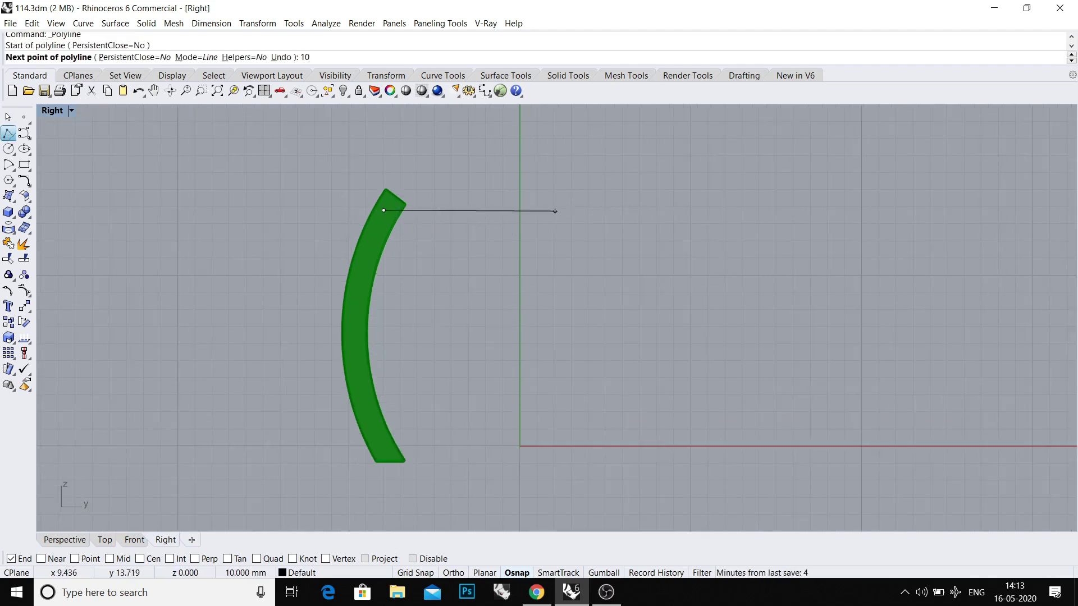
key(Return)
click(635, 209)
key(Return)
Pipe the new line at a 0.5 diameter.
click(439, 209)
scroll(458, 231, up, 2)
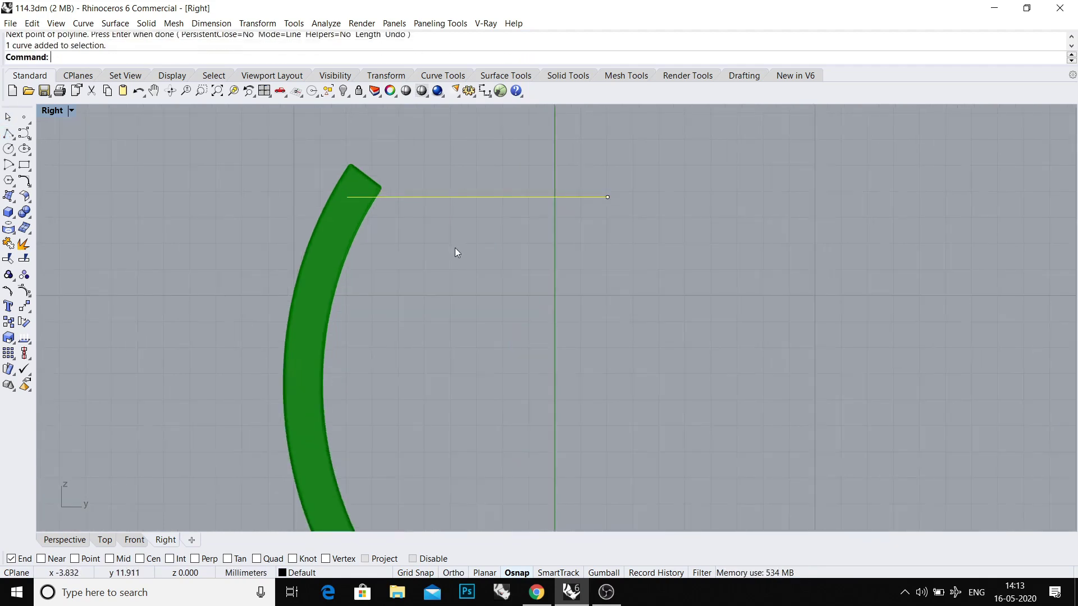
text(m)
key(Return)
click(447, 257)
key(Escape)
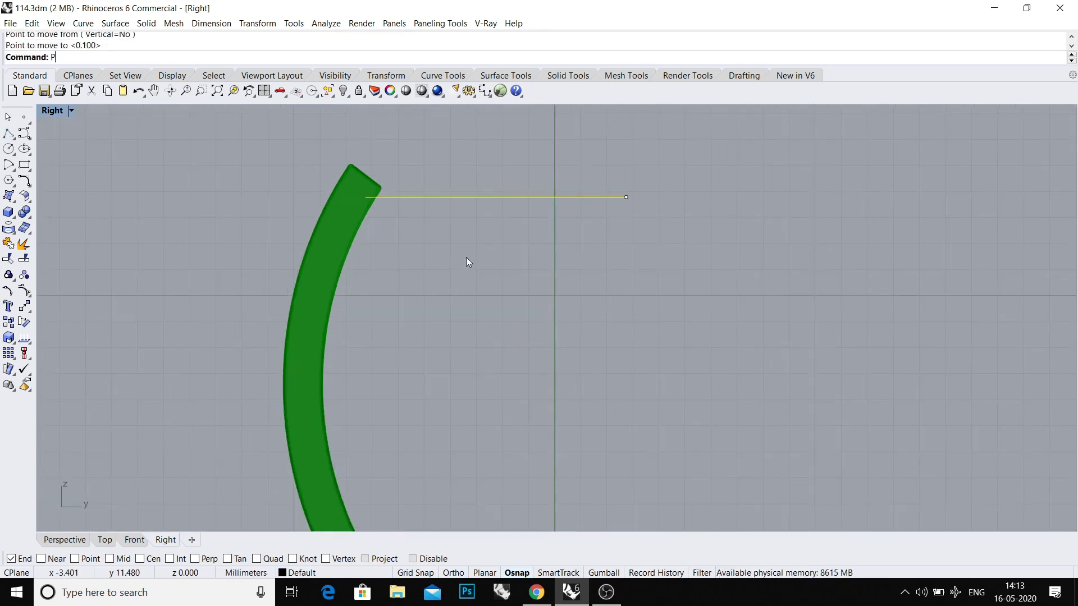
text(ipe)
key(Return)
text(0.5)
key(Return)
key(Return)
key(Return)
scroll(466, 257, down, 2)
Lock the new pipe and the curved arm.
drag(512, 211, 455, 274)
key(Escape)
drag(489, 194, 380, 310)
right_drag(380, 309, 360, 309)
key(ctrl+l)
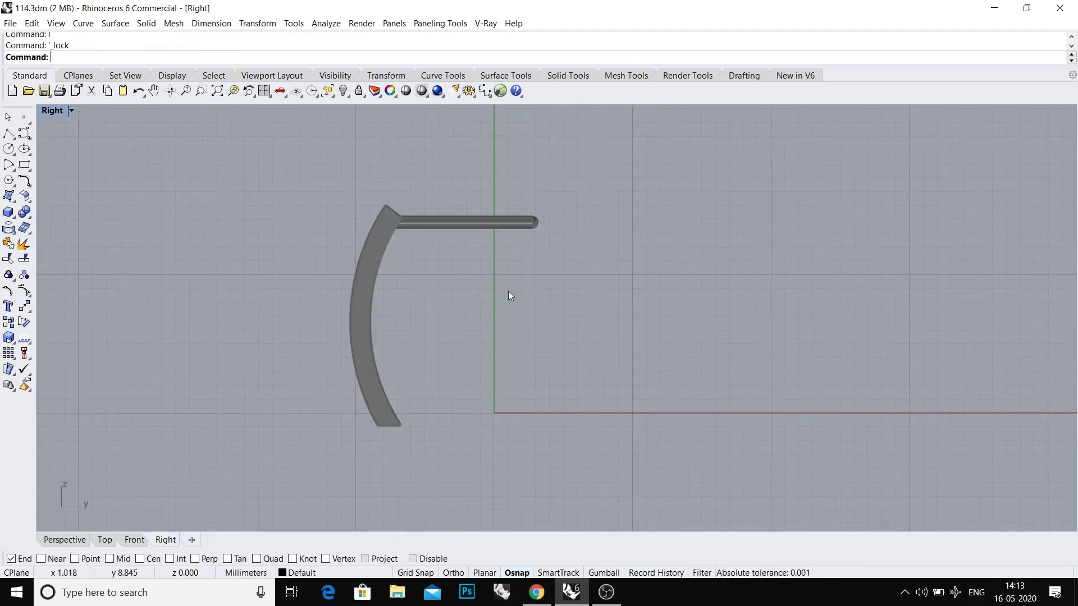
In wireframe Front view, draw an interpolated half-loop curve downward from the top centre.
key(ctrl+F2)
key(ctrl+alt+w)
scroll(532, 199, up, 2)
scroll(513, 189, up, 2)
scroll(506, 224, up, 4)
key(Return)
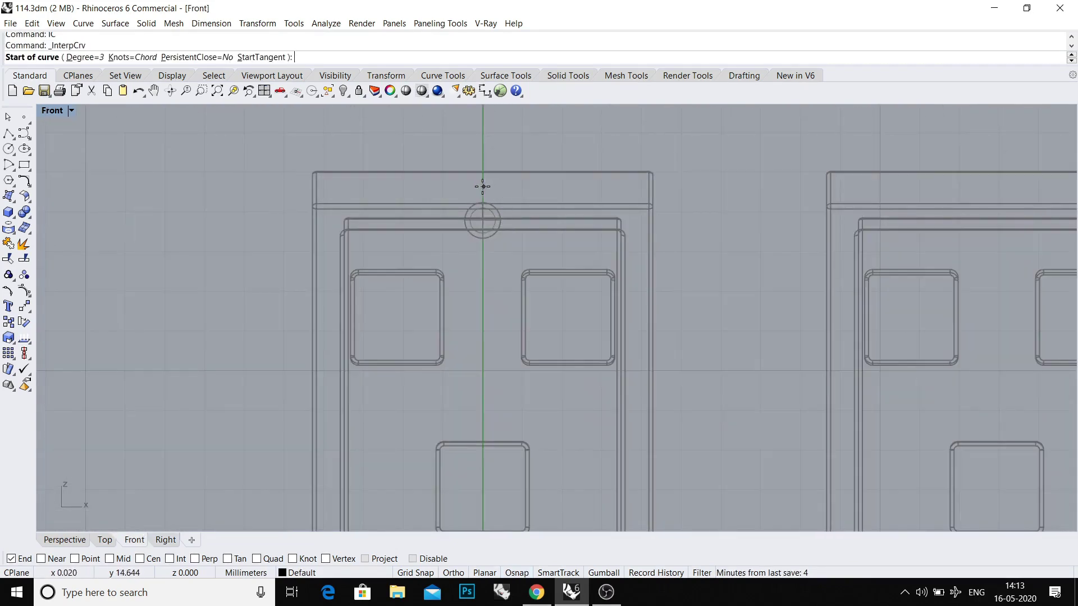
click(482, 186)
click(536, 186)
click(581, 280)
scroll(573, 291, down, 1)
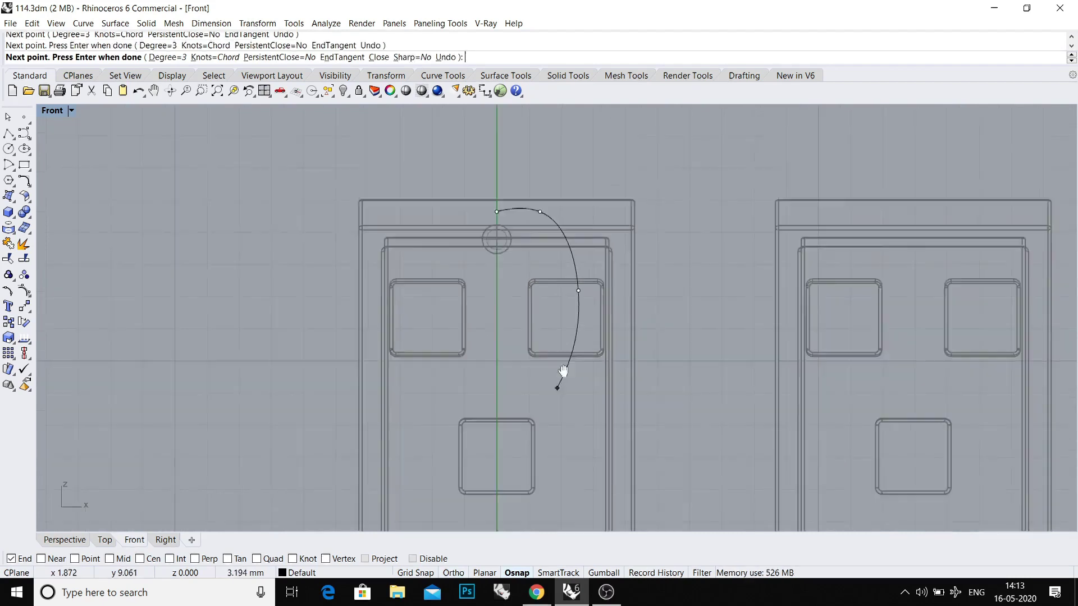
scroll(556, 305, down, 2)
click(539, 237)
scroll(517, 382, up, 2)
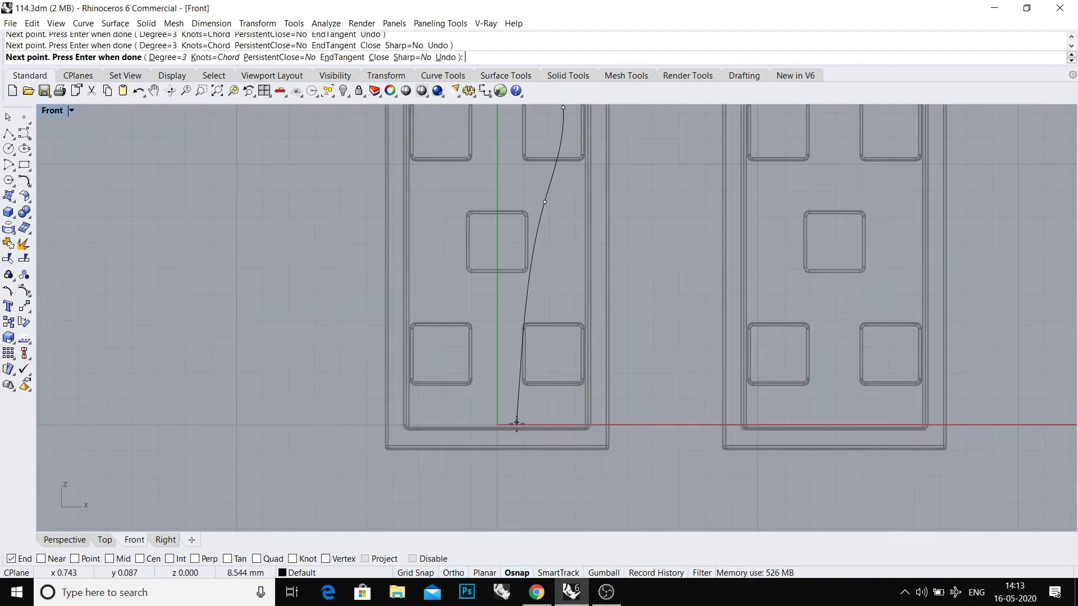
click(521, 465)
key(Return)
scroll(507, 323, down, 2)
Reshape the half-loop by moving its side control points.
drag(507, 322, 556, 323)
key(ctrl+z)
scroll(586, 222, up, 2)
click(586, 222)
scroll(586, 222, up, 1)
text(move)
key(Return)
click(676, 240)
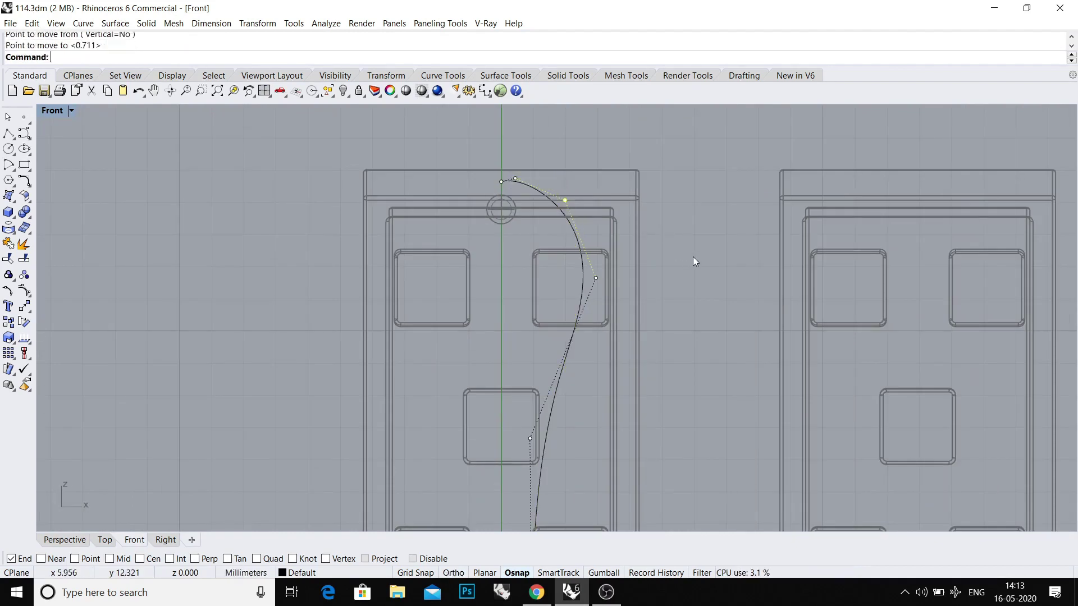
click(666, 272)
scroll(666, 273, down, 2)
key(Return)
click(647, 319)
click(602, 247)
scroll(535, 340, up, 2)
Refine the curve by nudging its lower and upper control points.
key(Return)
click(580, 434)
scroll(581, 434, up, 1)
click(525, 347)
key(Return)
click(553, 261)
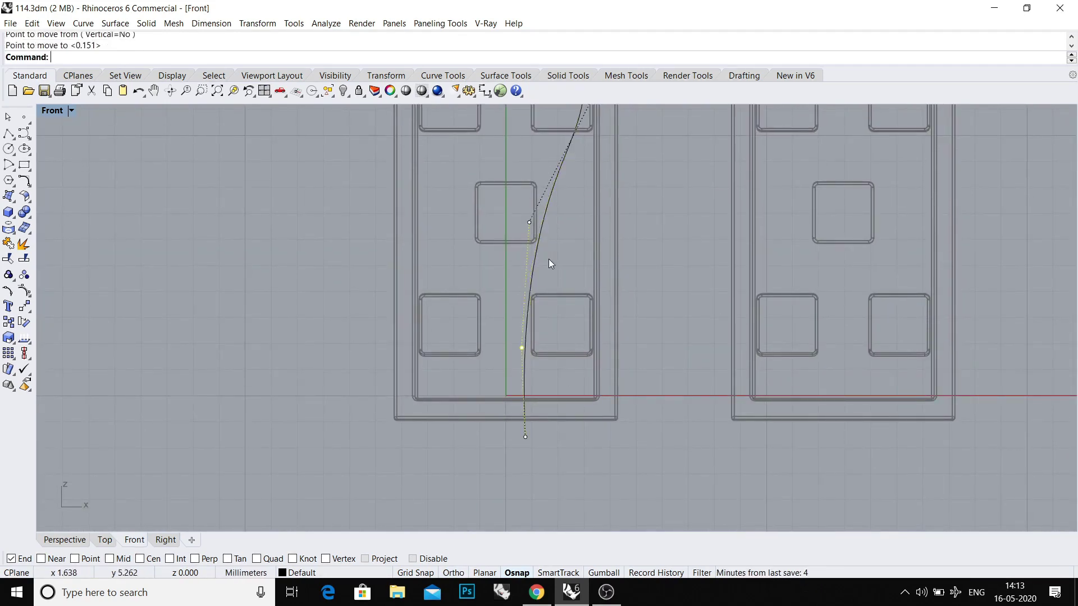
click(525, 223)
scroll(555, 272, down, 2)
click(530, 283)
scroll(514, 196, up, 3)
click(545, 260)
scroll(589, 295, up, 1)
key(Return)
click(606, 289)
scroll(627, 354, down, 1)
Shift a group of lower control points left to adjust the curve.
drag(635, 411, 641, 404)
key(Return)
click(634, 396)
click(613, 401)
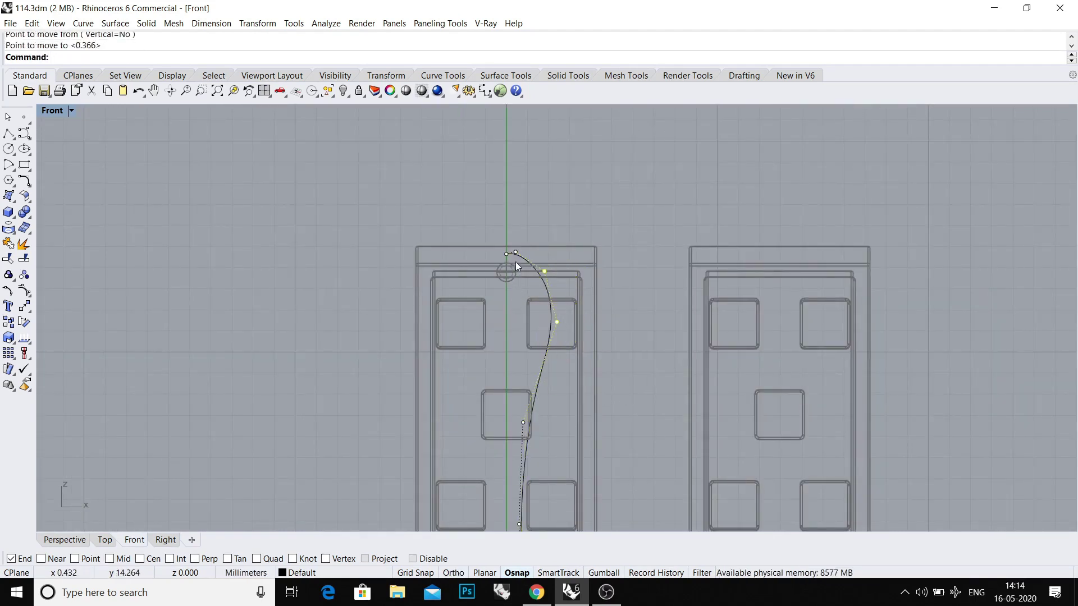
key(ctrl+z)
scroll(614, 287, up, 2)
key(Return)
click(614, 287)
scroll(621, 258, down, 3)
key(Return)
click(625, 345)
key(Escape)
Mirror the half-loop across the vertical axis through the origin.
click(569, 271)
text(mi)
key(Return)
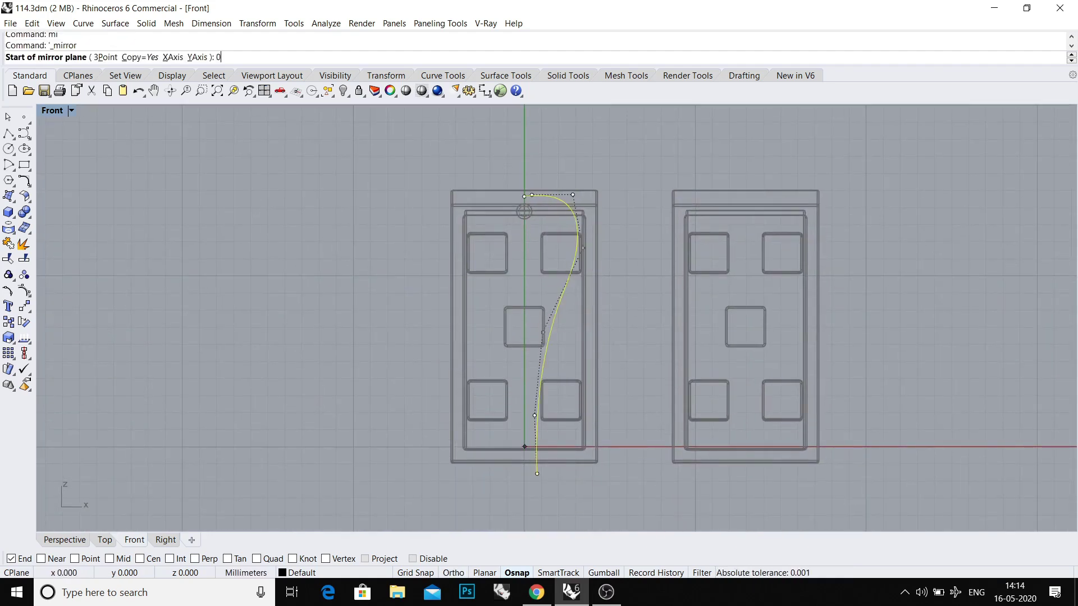
key(Return)
click(504, 150)
scroll(509, 234, up, 2)
scroll(528, 203, up, 5)
scroll(527, 200, up, 5)
text(tr)
Trim the junction tip, join both halves, and delete the junction control point.
key(Return)
click(551, 245)
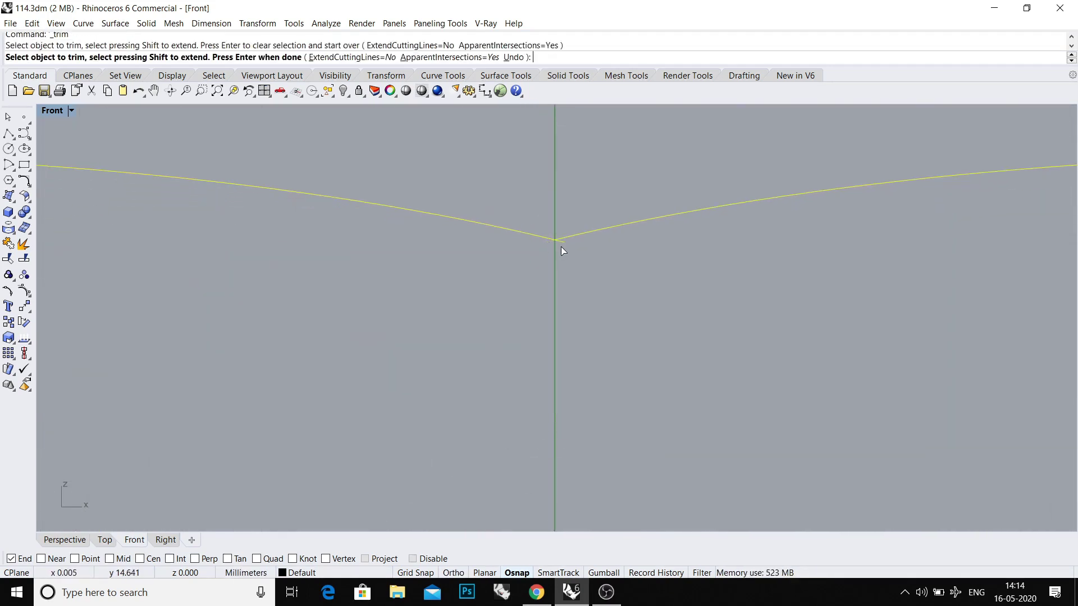
key(Return)
scroll(562, 246, down, 3)
scroll(563, 248, down, 3)
key(ctrl+j)
key(F10)
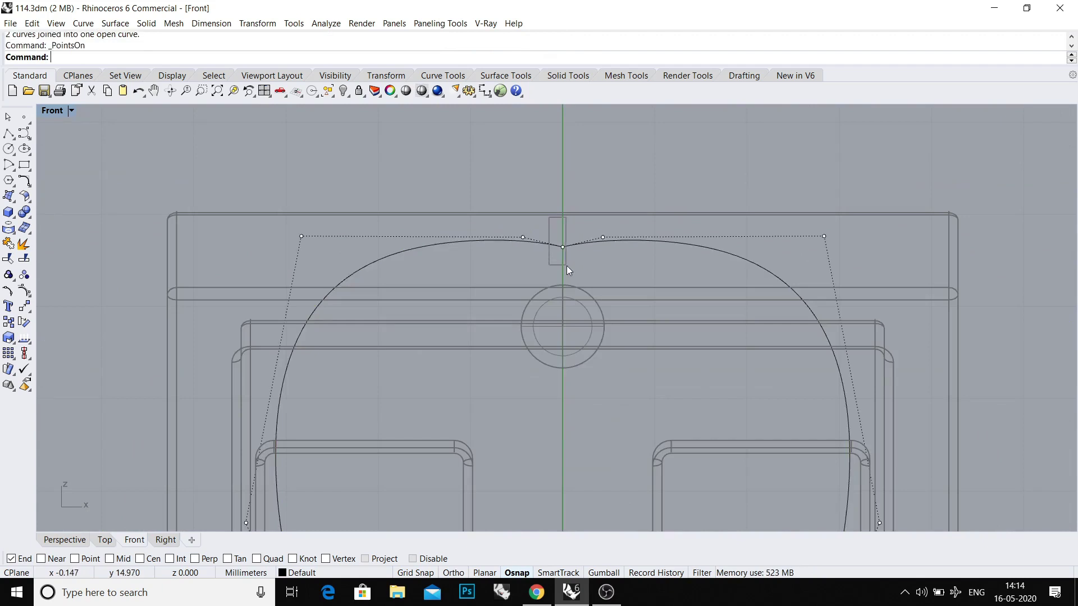
key(Delete)
scroll(566, 266, down, 3)
scroll(535, 182, down, 2)
Lower the top control points to round the loop's top.
click(447, 175)
shift+click(522, 174)
shift+click(628, 174)
scroll(572, 208, up, 3)
text(m)
click(571, 229)
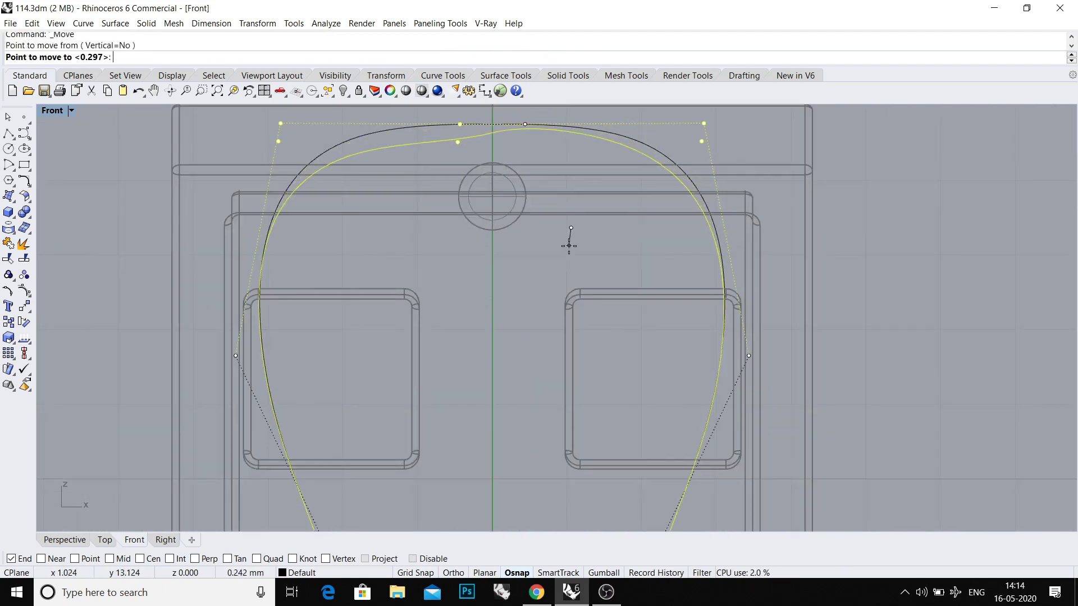
scroll(567, 244, down, 2)
click(377, 164)
shift+click(655, 164)
scroll(568, 249, down, 2)
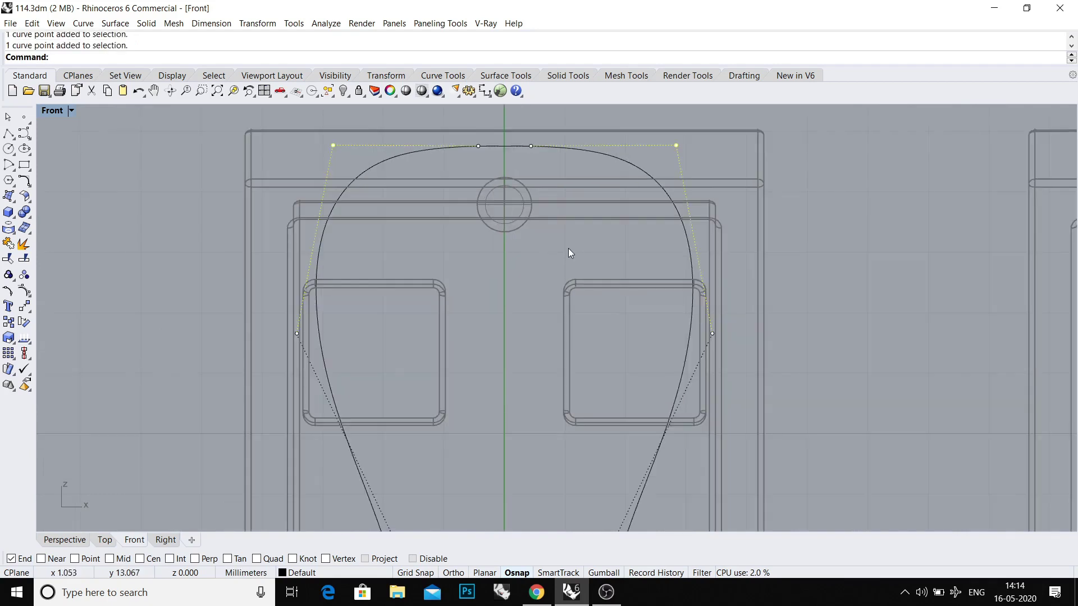
text(m)
key(Return)
click(547, 243)
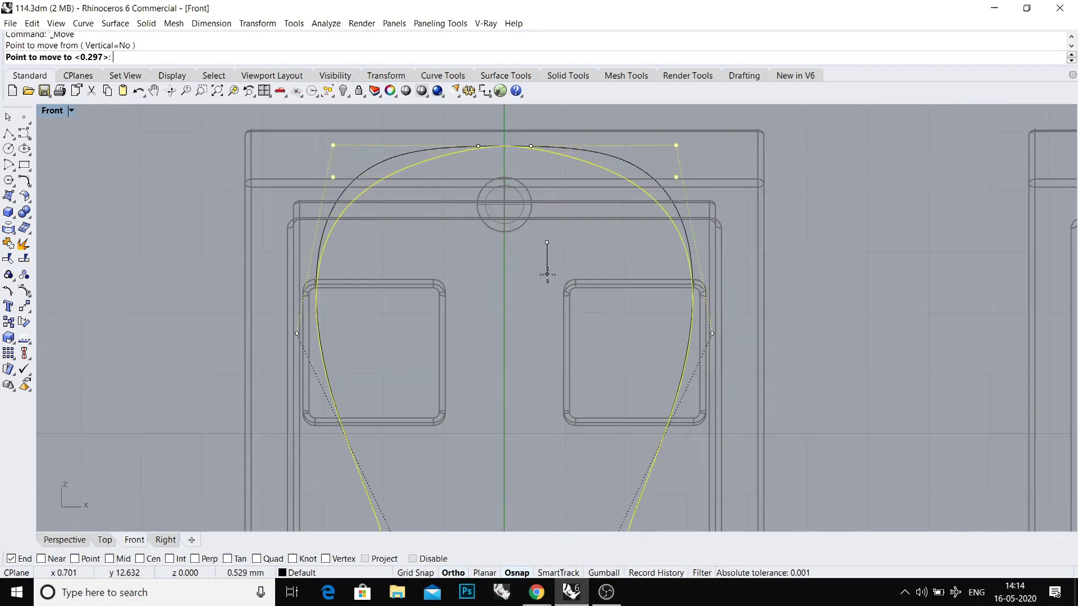
click(547, 274)
scroll(547, 278, down, 3)
Scale1D the two side control points from the origin to narrow the loop.
click(501, 324)
scroll(438, 185, up, 2)
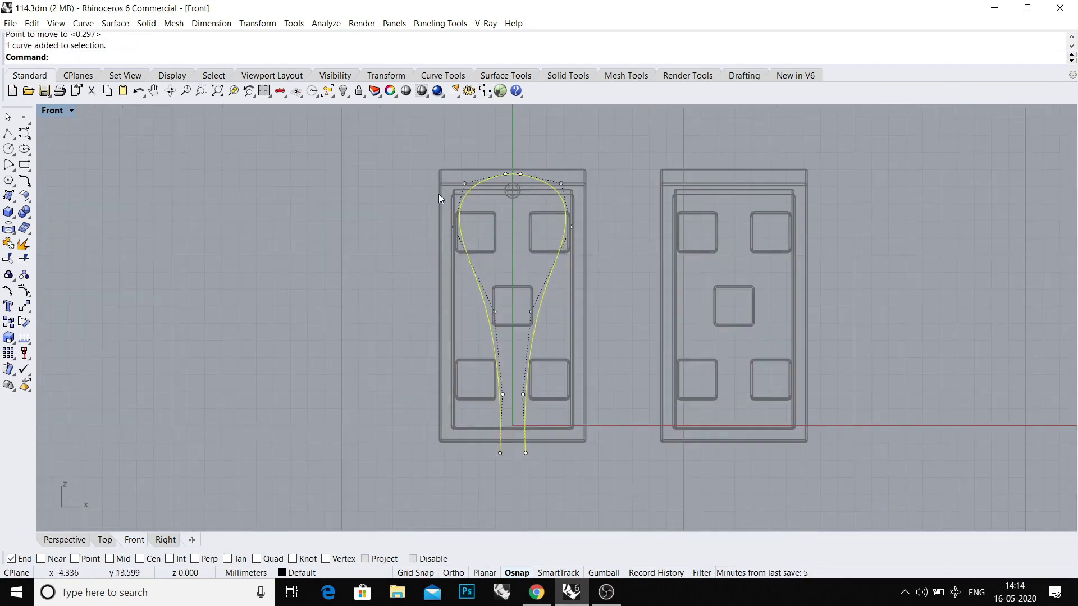
drag(427, 213, 610, 261)
text(scale1d)
key(Return)
text(0)
key(Return)
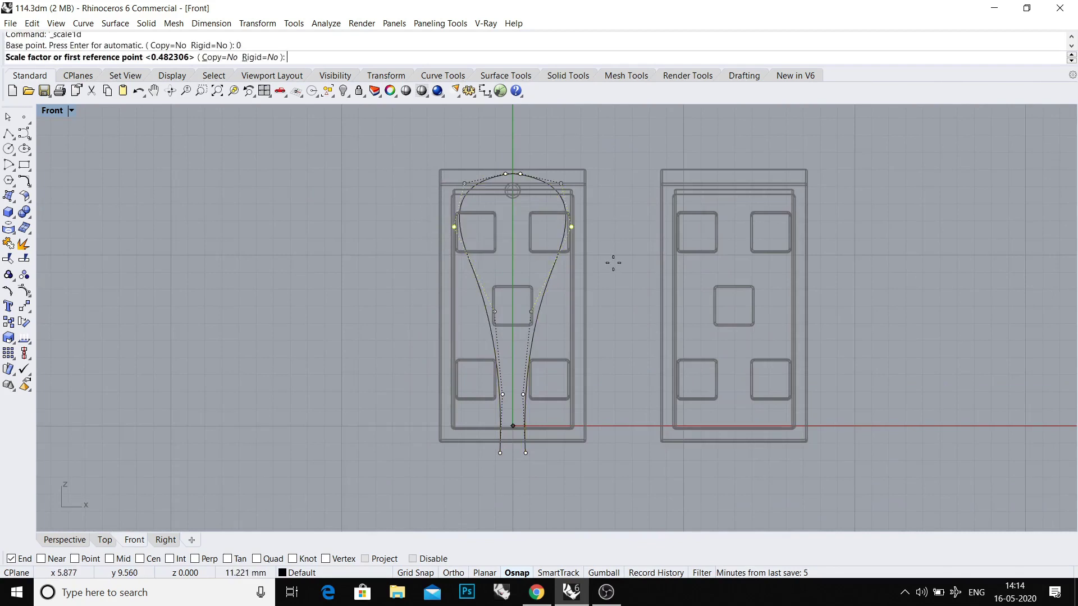
shift+click(186, 427)
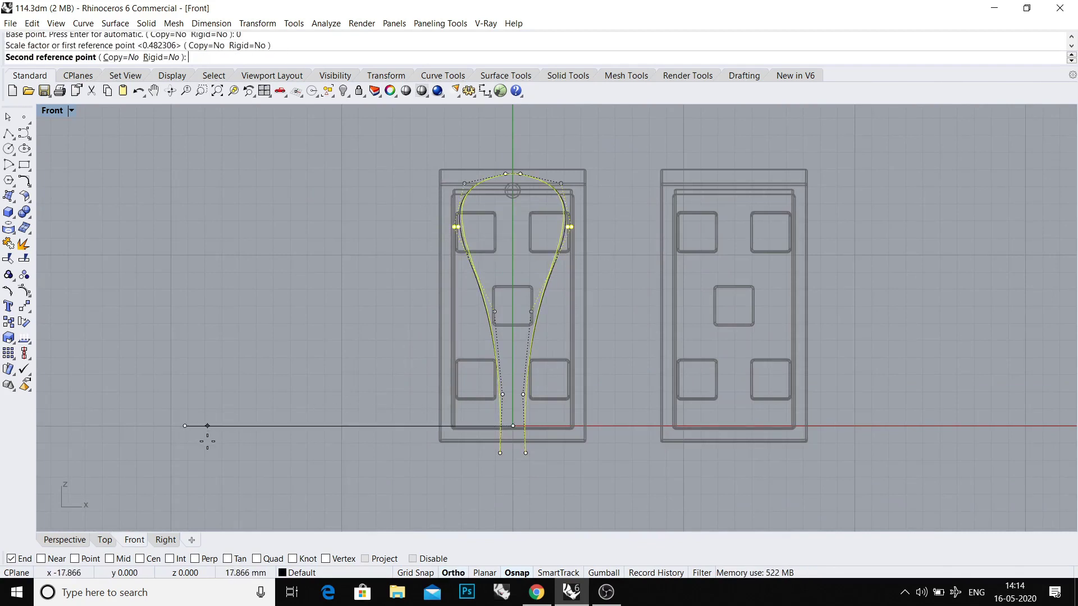
shift+click(230, 443)
Move the two bottom control points up to shorten the legs.
click(502, 446)
scroll(507, 462, up, 5)
drag(469, 441, 589, 477)
scroll(565, 477, up, 3)
text(m)
key(Return)
scroll(553, 456, up, 1)
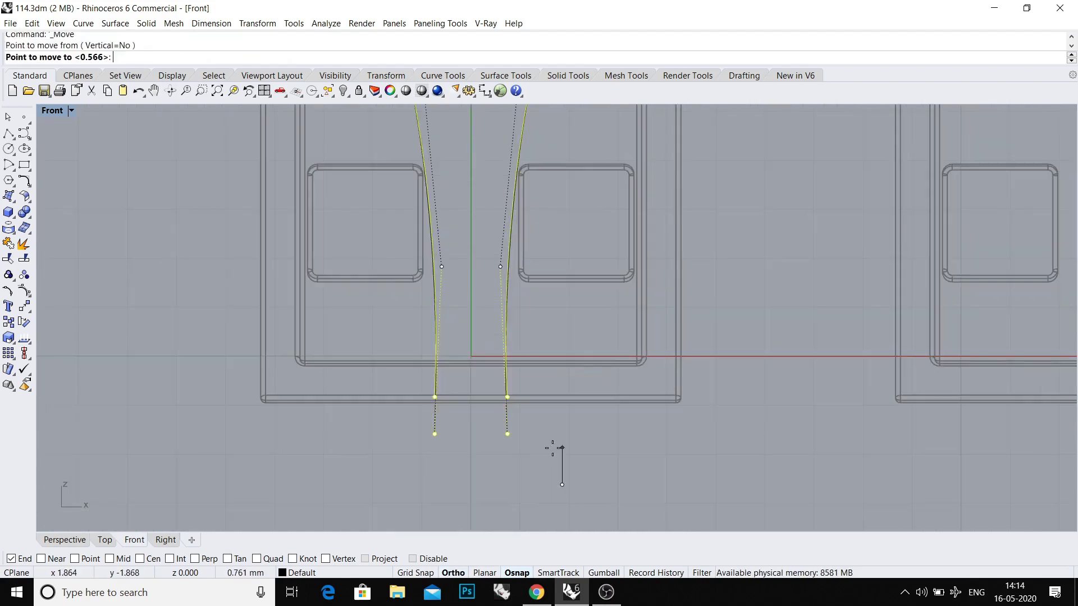
click(555, 432)
scroll(555, 432, down, 2)
click(538, 352)
scroll(503, 367, up, 1)
key(Escape)
scroll(444, 339, down, 3)
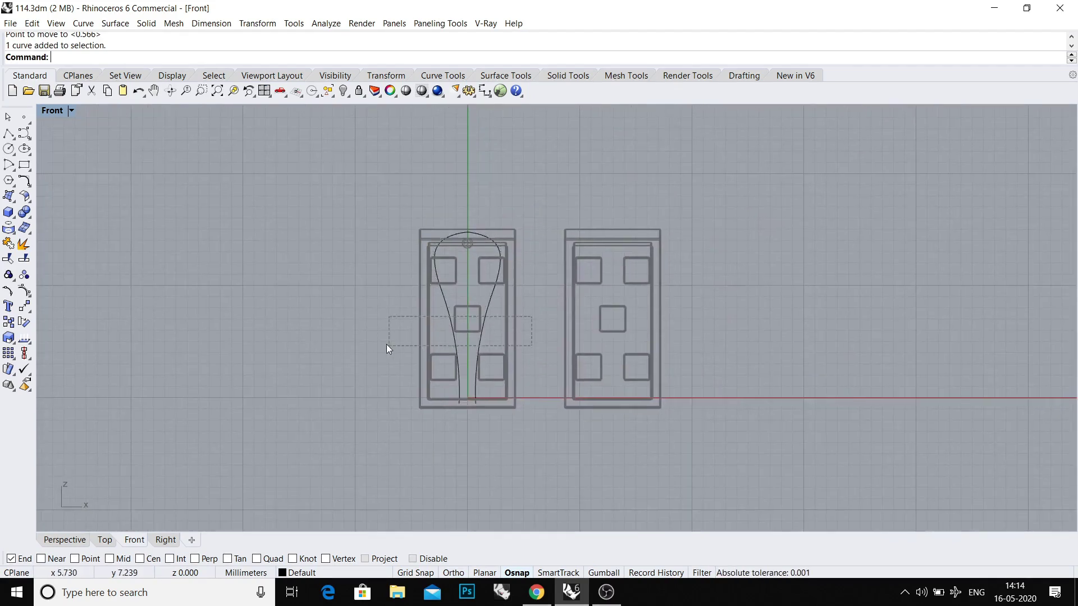
Try piping the loop curve, then undo it.
drag(385, 343, 384, 342)
scroll(455, 307, up, 2)
text(pipe)
key(Return)
key(Return)
key(Return)
key(Return)
scroll(467, 380, up, 2)
scroll(494, 391, down, 1)
scroll(498, 399, up, 2)
scroll(497, 399, down, 2)
key(ctrl+z)
Scale1D the lower control points from the origin to pull the legs inward.
click(492, 396)
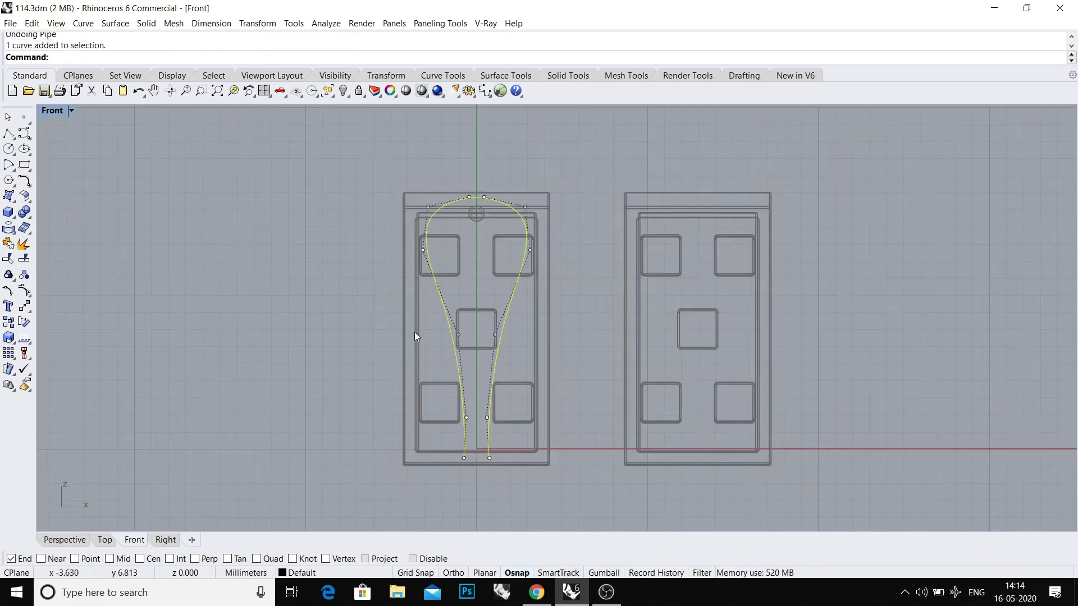
drag(413, 332, 542, 459)
text(scale1d)
key(Return)
text(0)
key(Return)
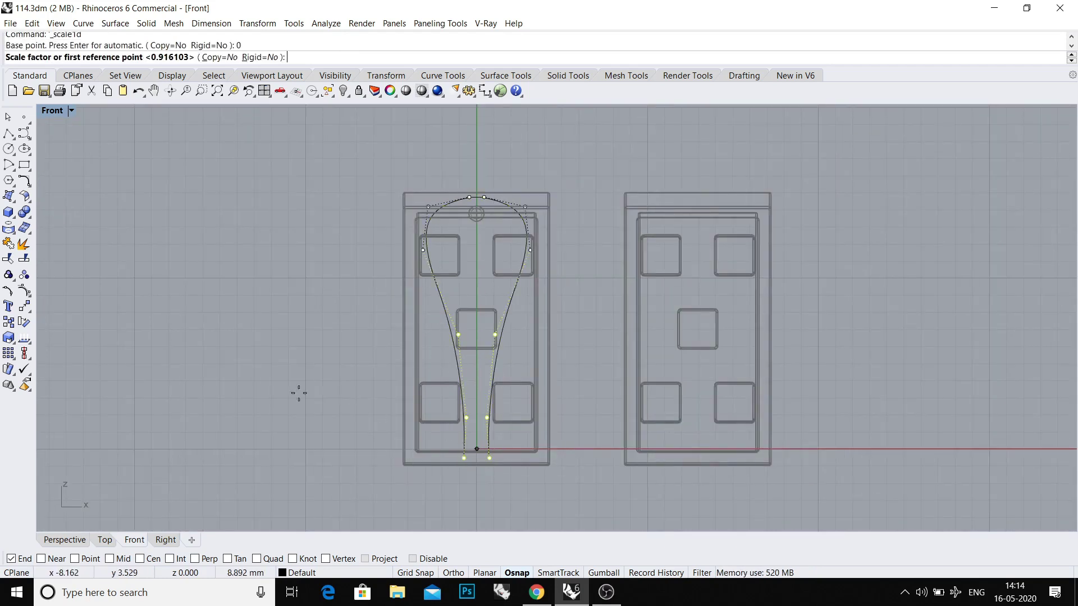
click(144, 416)
click(168, 426)
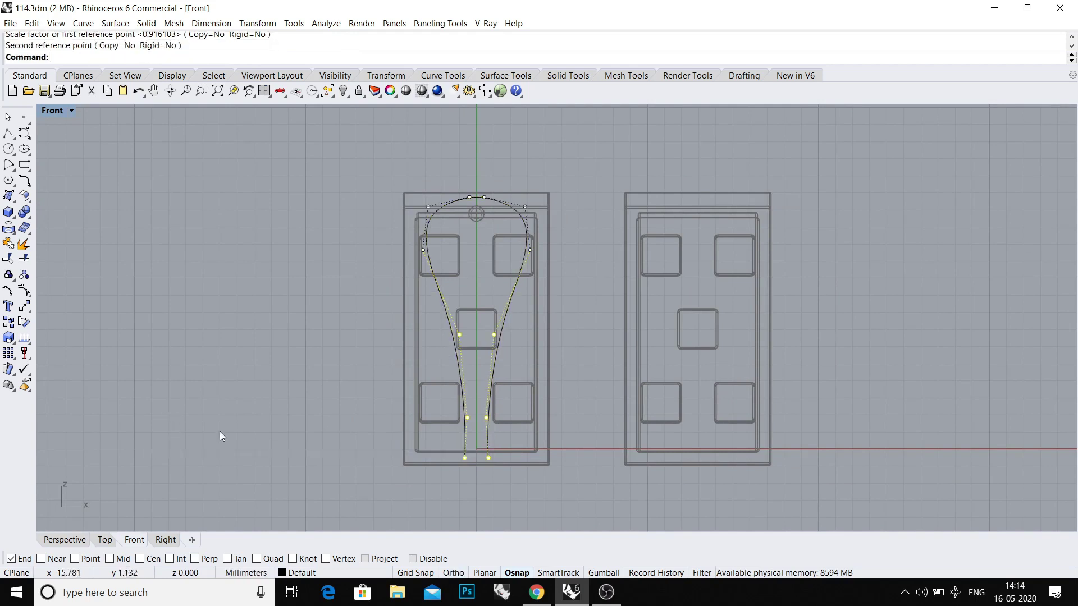
Cancel a further bottom-point scale and begin piping the clip curve.
drag(289, 435, 504, 500)
key(Return)
text(0)
key(Return)
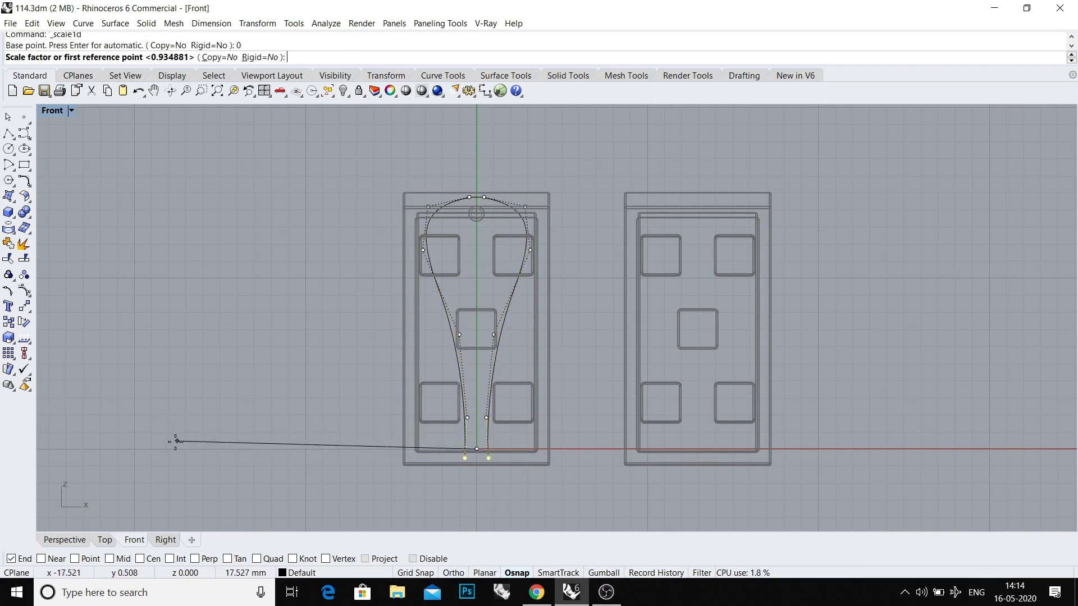
click(171, 449)
key(Escape)
click(485, 416)
text(pipe)
key(Return)
key(Return)
key(Return)
key(Return)
scroll(486, 415, up, 3)
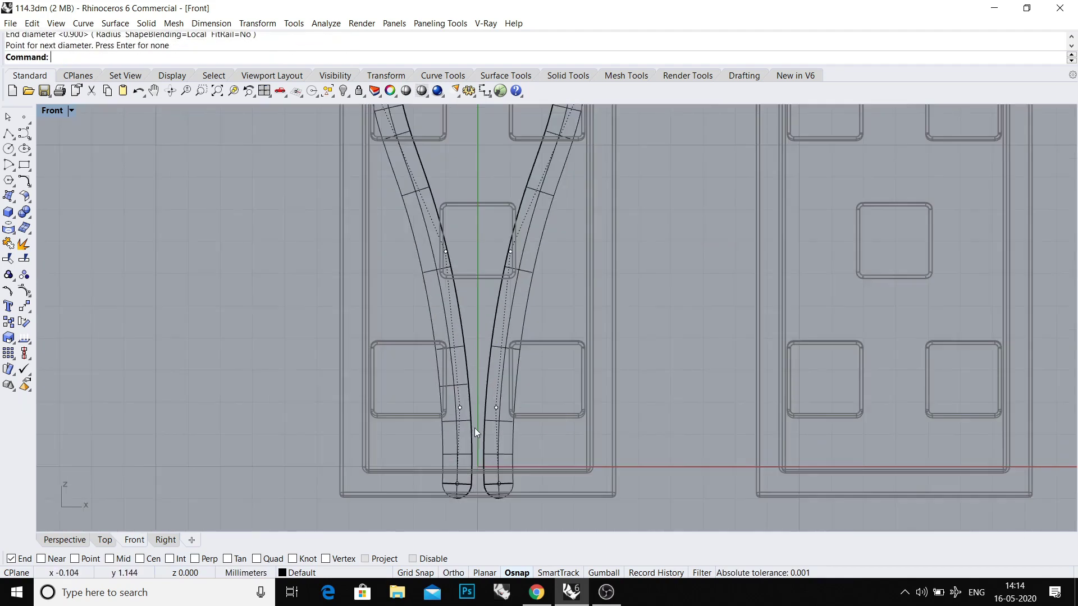
scroll(475, 423, up, 2)
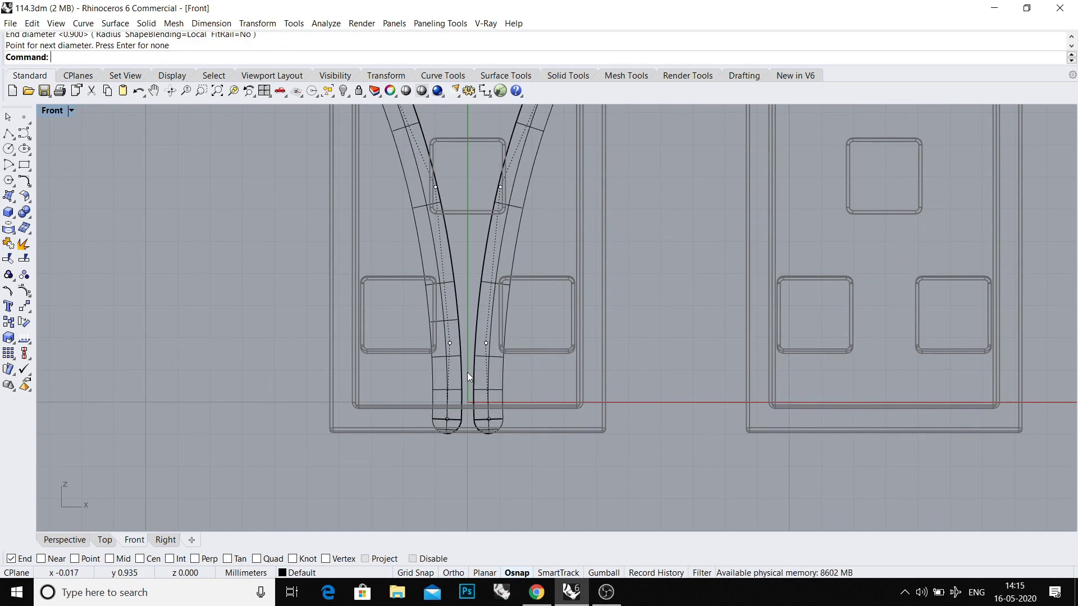
scroll(467, 372, down, 1)
scroll(462, 373, up, 3)
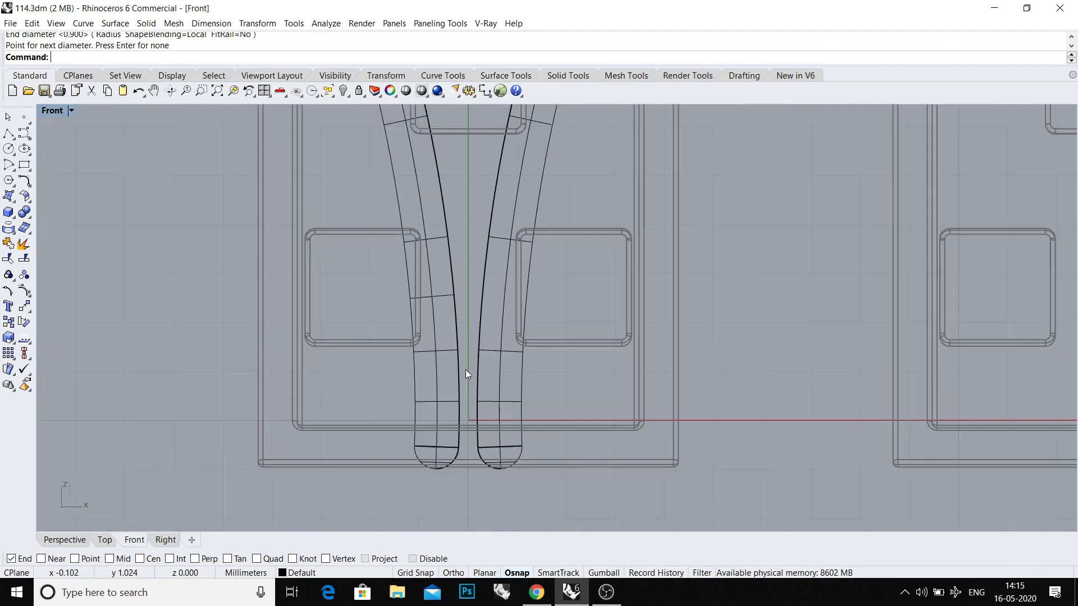
scroll(454, 234, down, 1)
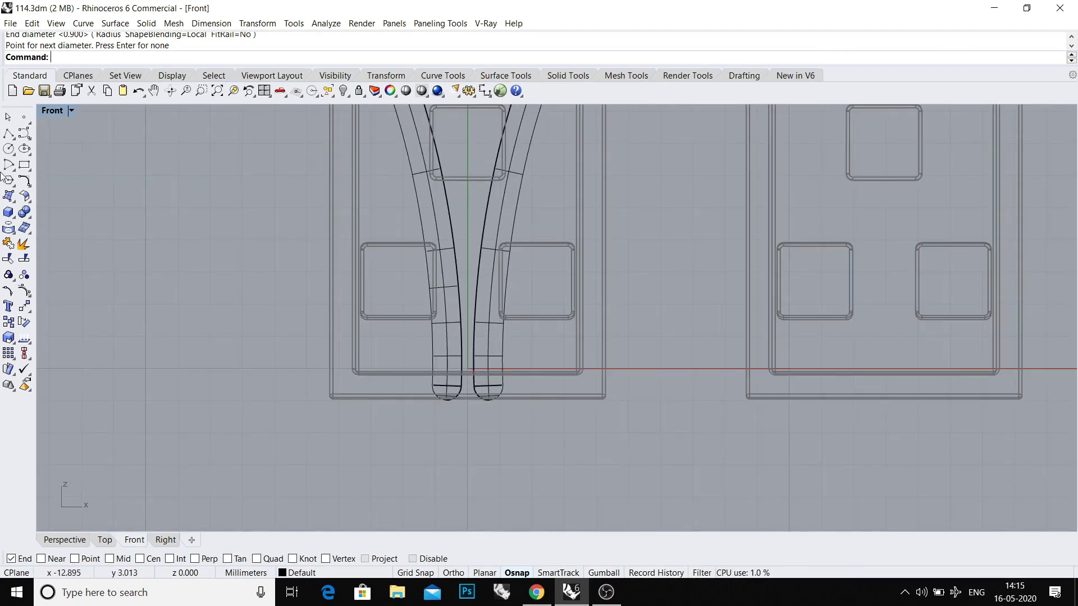
Draw a vertical line between the prongs and mirror it across the origin.
click(9, 133)
scroll(457, 193, up, 1)
click(461, 192)
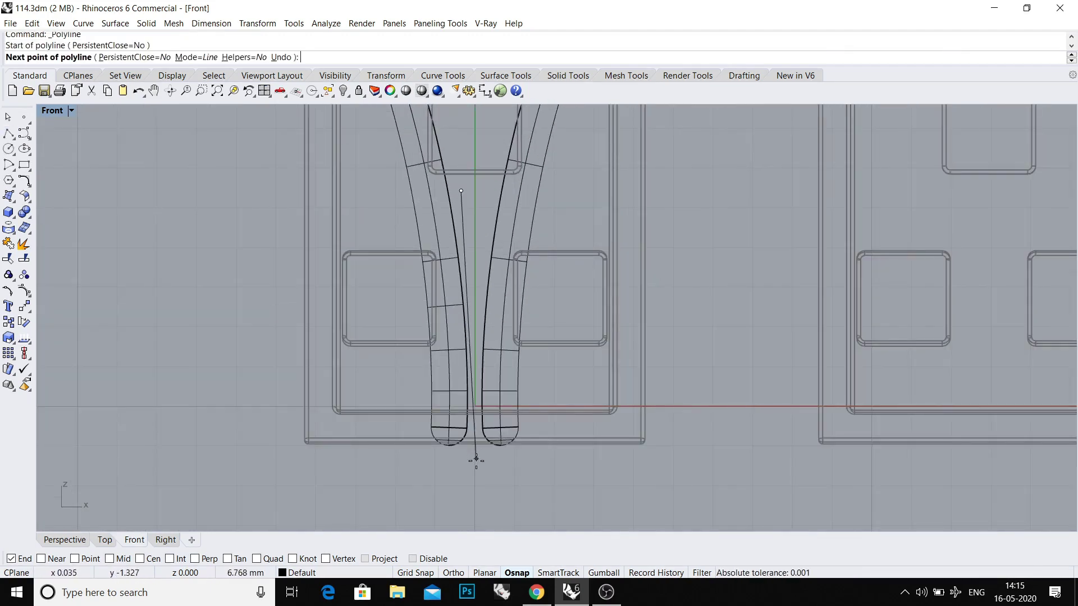
click(460, 488)
key(Return)
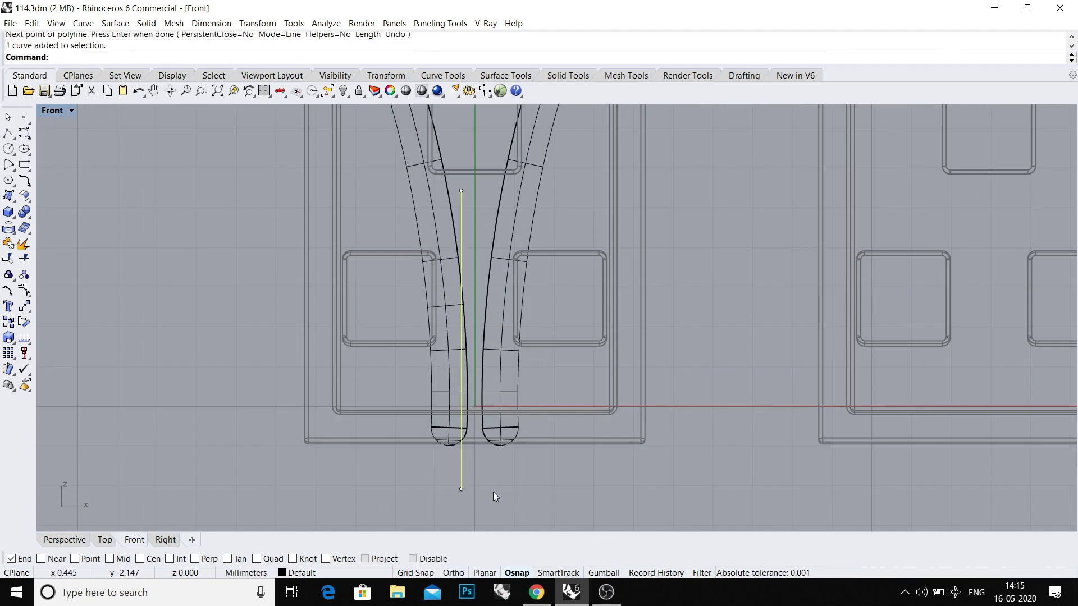
text(Mirror)
key(Return)
text(0)
key(Return)
shift+click(494, 492)
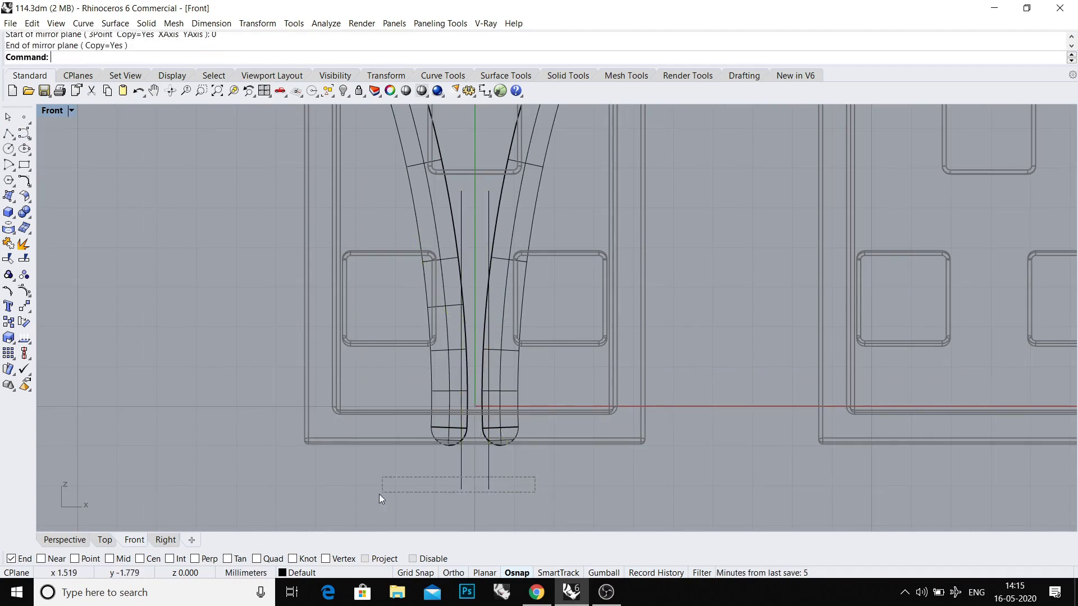
drag(379, 495, 379, 494)
Extrude the lofted surface to both sides into a thin solid slab.
key(ctrl+F4)
mouse_move(508, 450)
right_down()
mouse_move(585, 410)
mouse_move(770, 364)
mouse_move(610, 414)
mouse_move(366, 450)
mouse_move(597, 247)
right_up()
click(591, 403)
text(b)
key(Return)
key(Return)
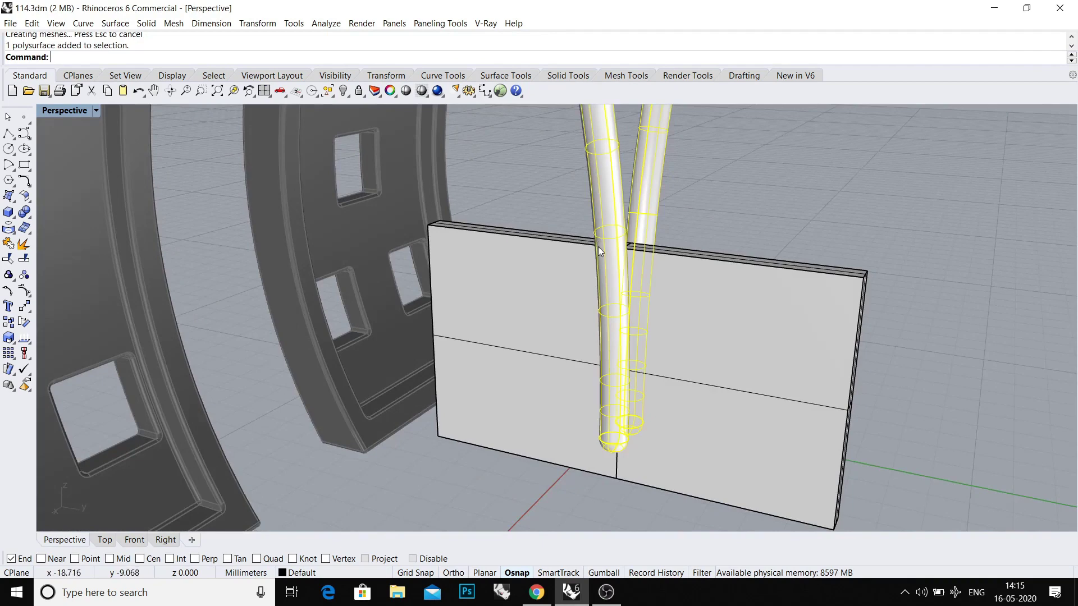
Subtract the slab from the pipes and delete the leftover slab and thin surface.
click(703, 330)
key(Return)
click(714, 344)
key(Delete)
right_drag(721, 373, 569, 270)
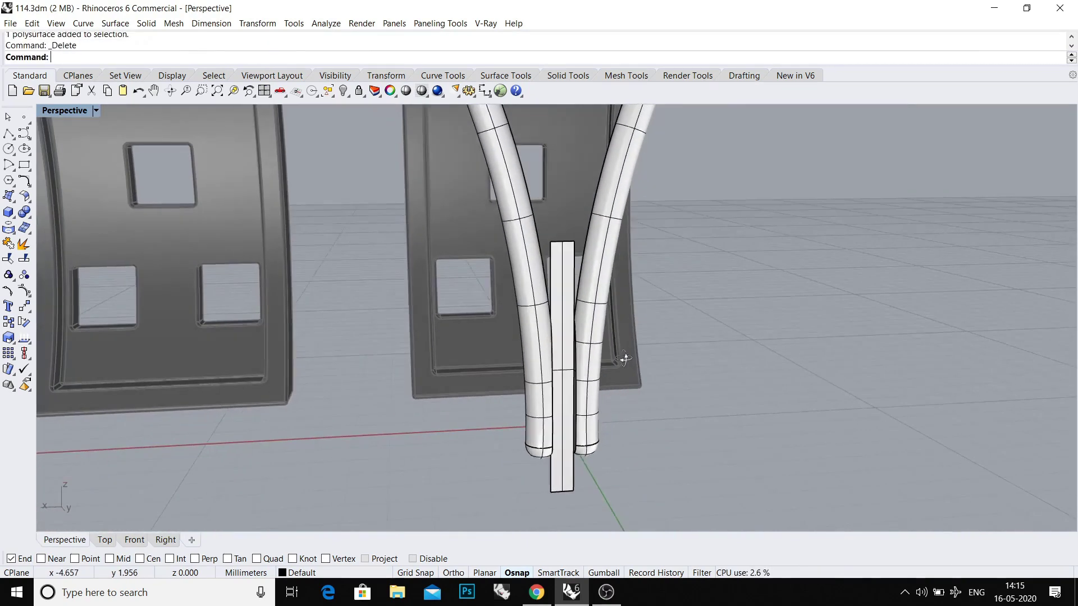
click(561, 336)
key(Delete)
mouse_move(538, 340)
right_down()
mouse_move(597, 361)
mouse_move(654, 346)
mouse_move(596, 377)
right_up()
In Right view, select the prong pipe and try an ortho-constrained move, then cancel it.
key(ctrl+F2)
key(ctrl+F3)
scroll(506, 320, up, 2)
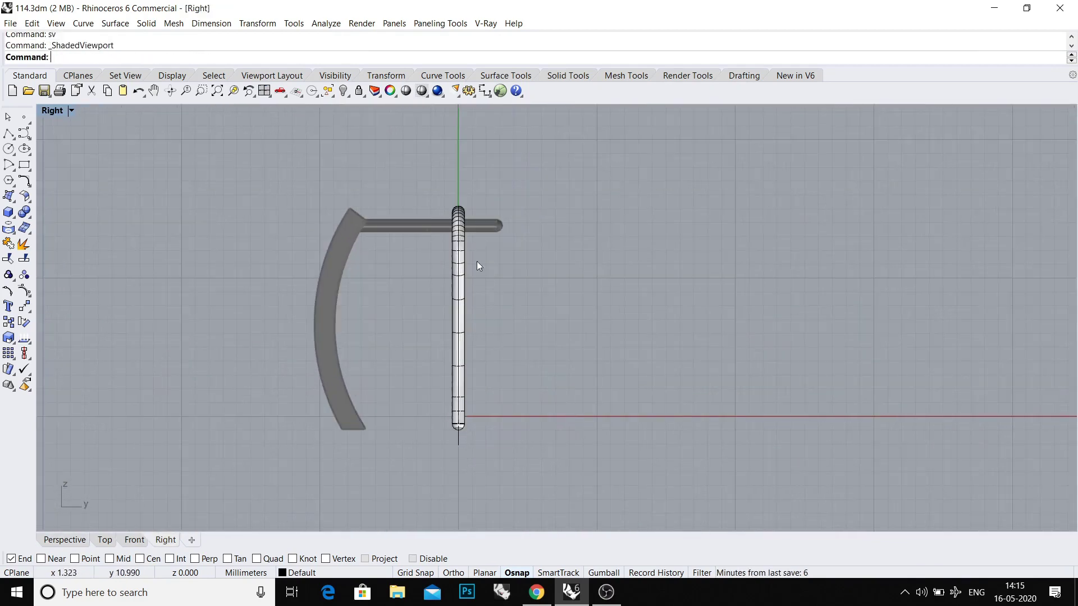
click(458, 219)
scroll(458, 408, up, 2)
key(ctrl+alt+w)
scroll(460, 426, up, 2)
scroll(460, 425, up, 2)
scroll(493, 433, up, 2)
text(m)
key(Return)
click(523, 384)
key(F8)
key(Escape)
key(Escape)
scroll(513, 374, down, 2)
scroll(505, 391, down, 2)
key(ctrl+alt+s)
Wrap the prong pipe in a bounding-box cage with CageEdit.
click(482, 409)
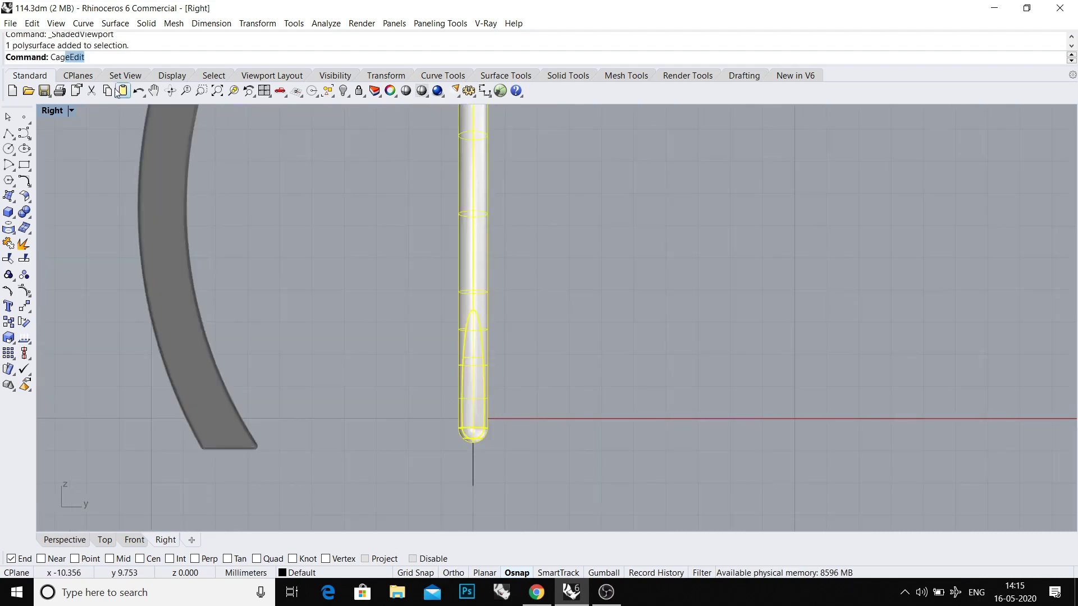
key(Return)
click(118, 58)
key(Return)
key(Return)
key(Return)
scroll(395, 378, down, 1)
text(s1)
Scale1D the bottom cage points outward to flare the prong, then delete the cage.
key(Return)
key(Escape)
text(s1)
key(Return)
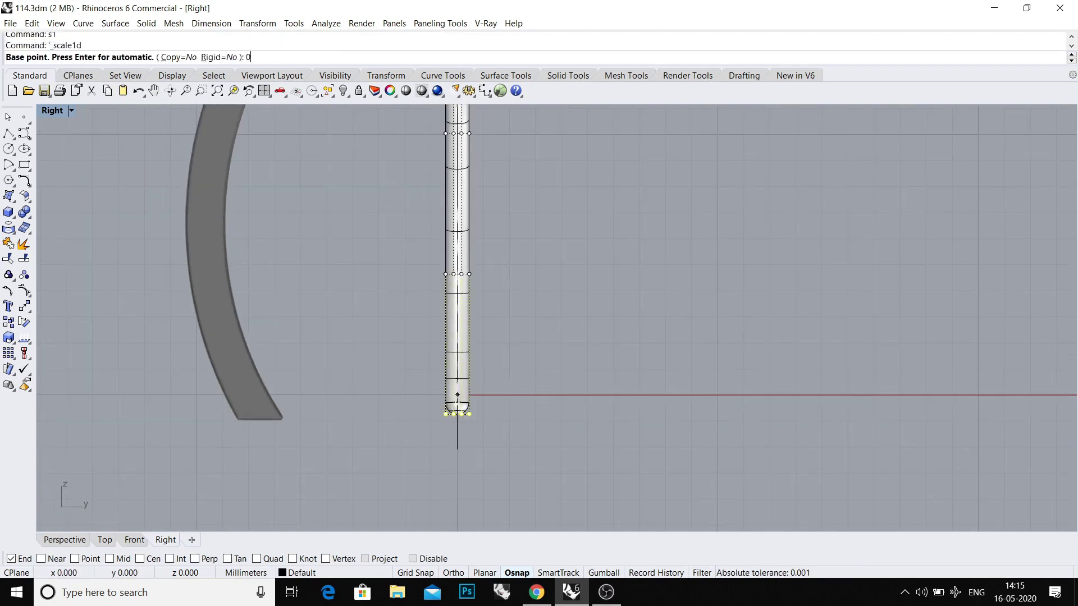
key(Return)
shift+click(543, 395)
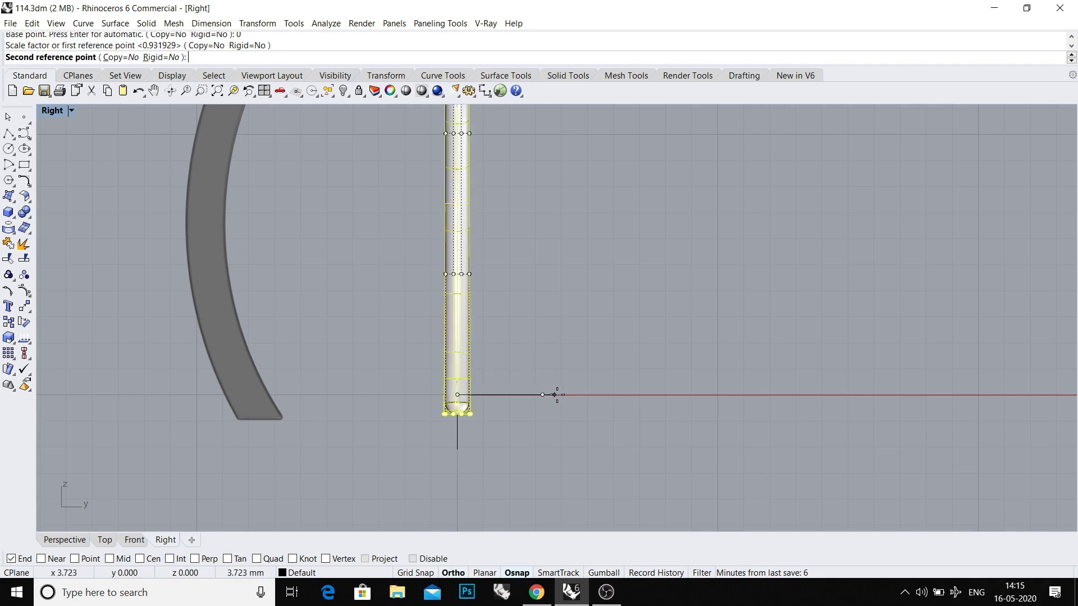
click(613, 395)
click(478, 410)
scroll(480, 412, down, 1)
key(Delete)
click(472, 394)
scroll(462, 400, up, 3)
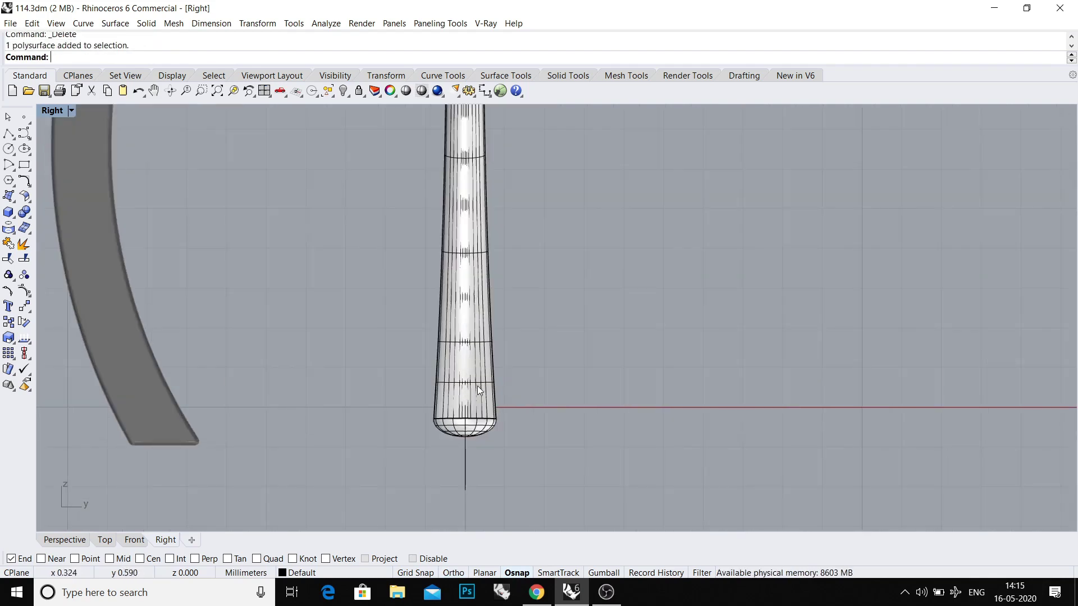
click(475, 396)
scroll(474, 396, up, 1)
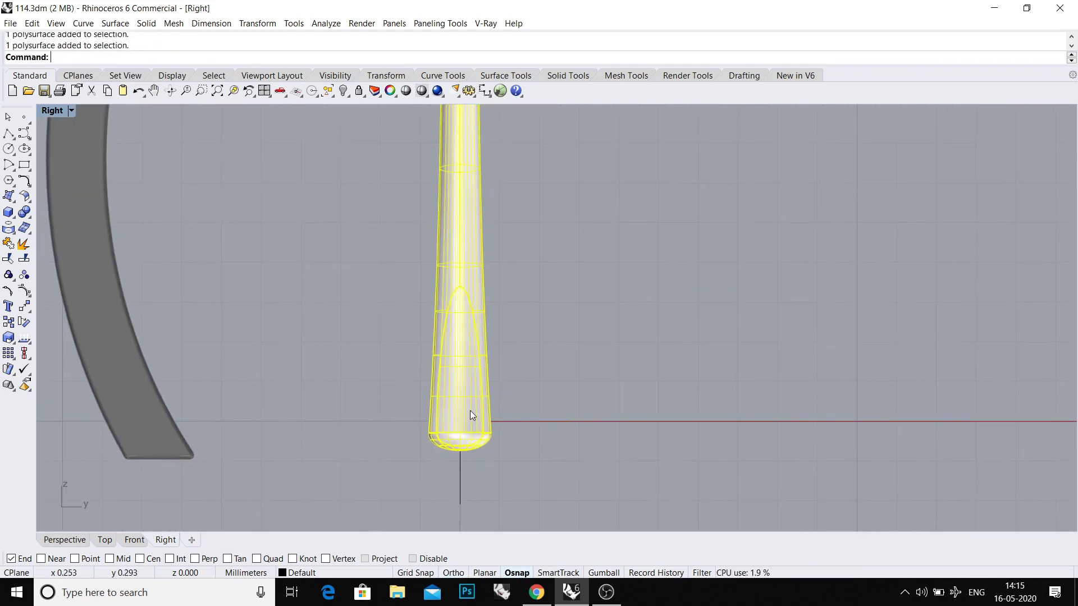
scroll(470, 410, up, 1)
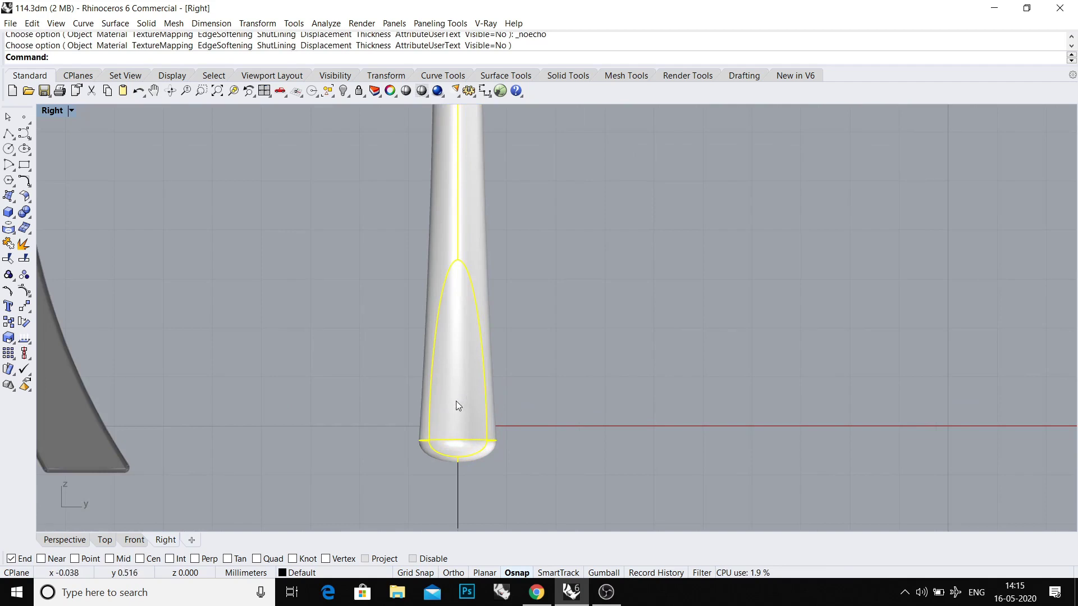
scroll(455, 406, up, 1)
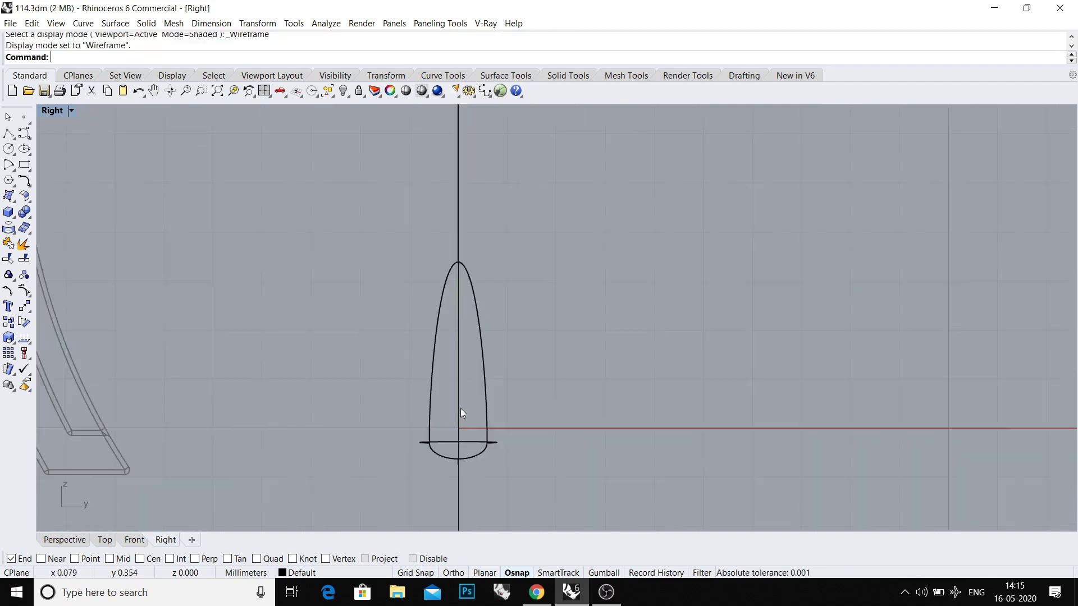
Draw a 0.5 mm diameter circle centred at the origin.
click(9, 150)
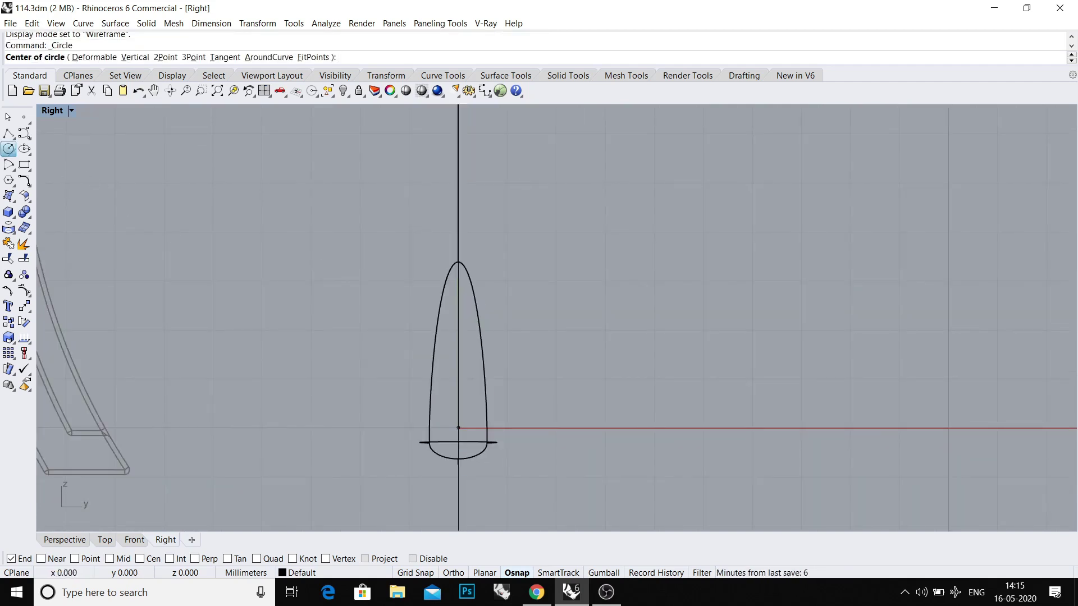
text(0)
key(Return)
text(.5)
key(Return)
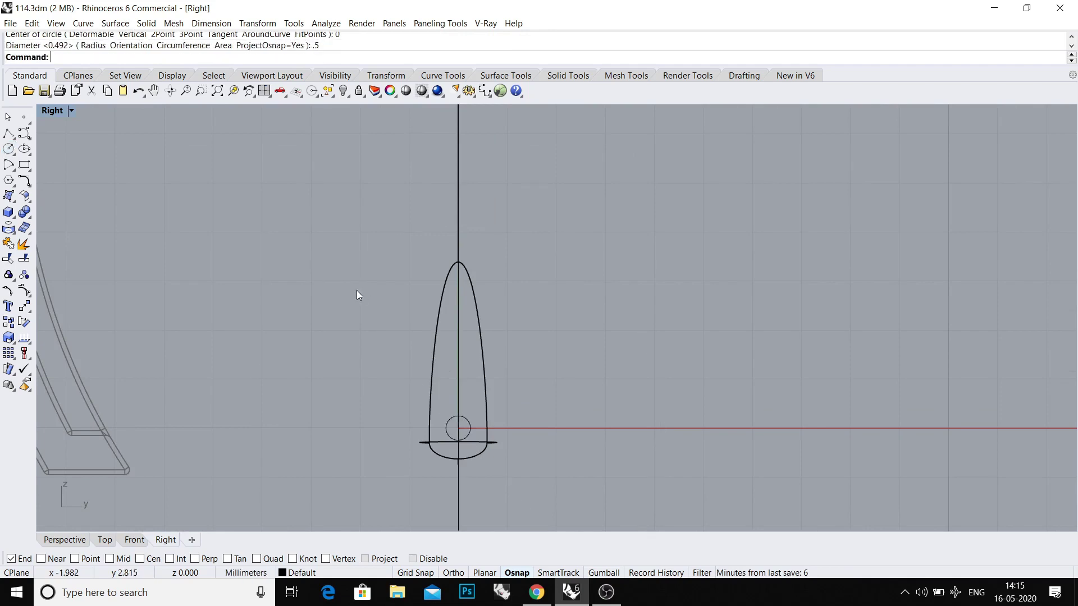
click(466, 436)
text(sv)
key(Return)
Extrude the circle sideways into the pin tube from Perspective view.
key(ctrl+F4)
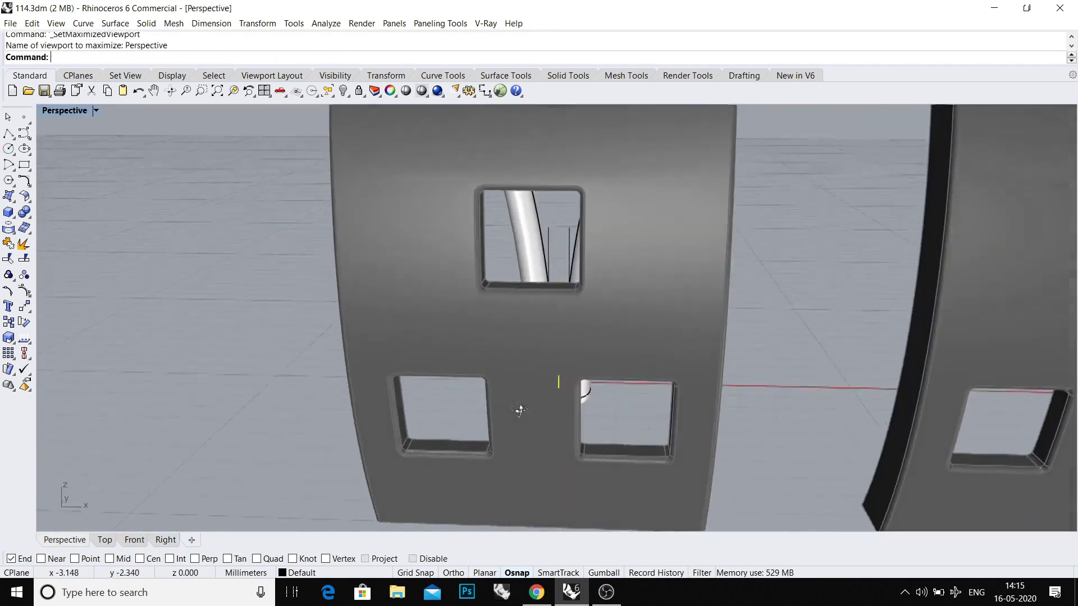
scroll(559, 385, down, 3)
scroll(549, 405, up, 3)
text(extrudecrv)
key(Return)
click(487, 436)
key(ctrl+F3)
scroll(505, 392, up, 2)
drag(534, 312, 398, 361)
scroll(398, 361, down, 4)
scroll(369, 347, down, 1)
scroll(374, 377, up, 2)
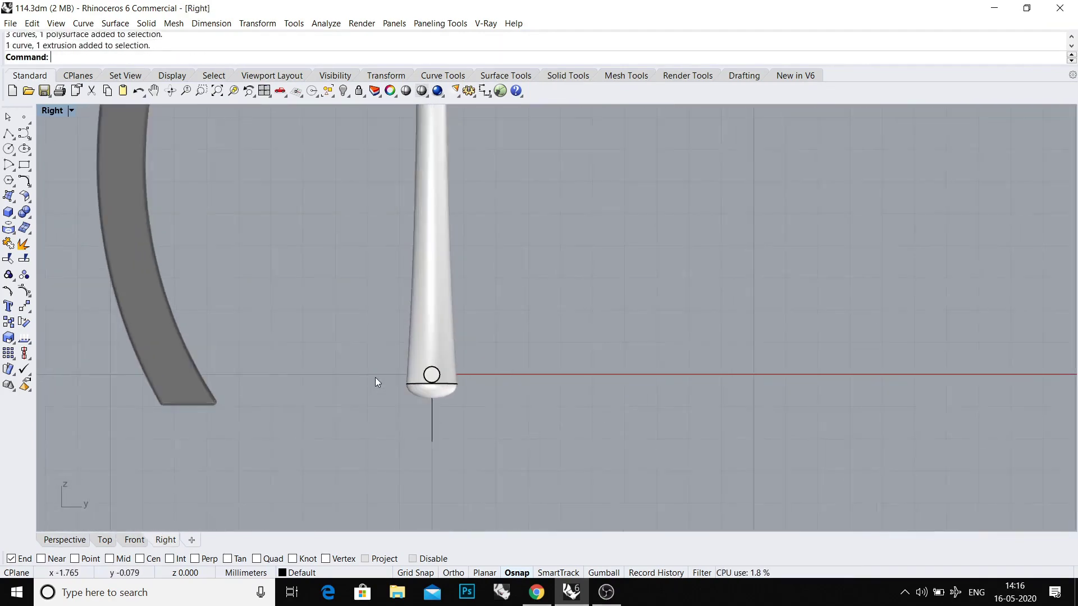
Lock the pin tube, then show Top view in Ghosted display.
click(397, 440)
scroll(369, 430, down, 4)
drag(409, 412, 370, 429)
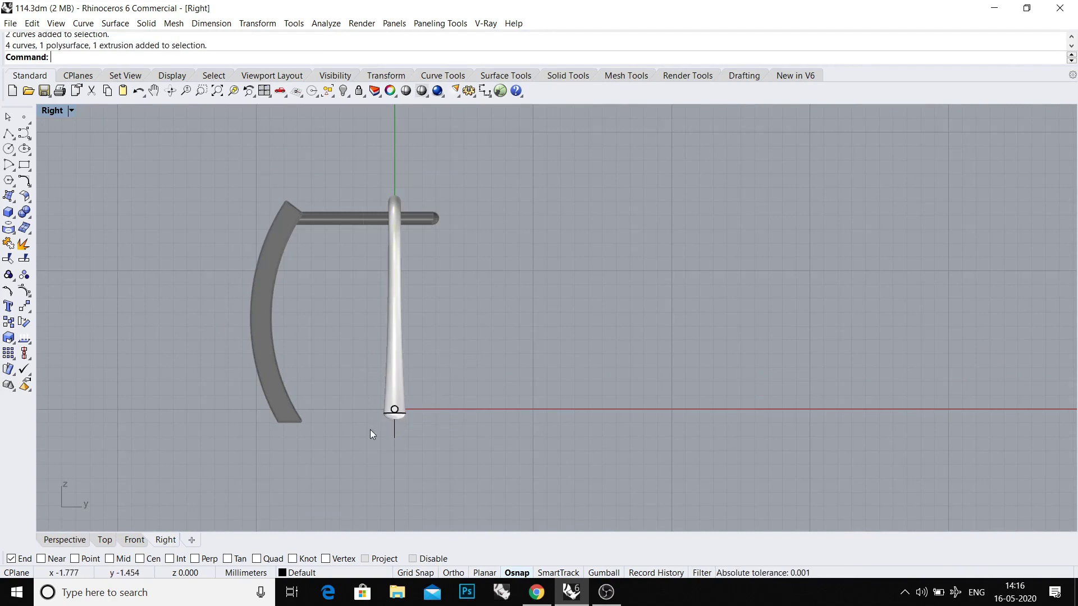
key(ctrl+F1)
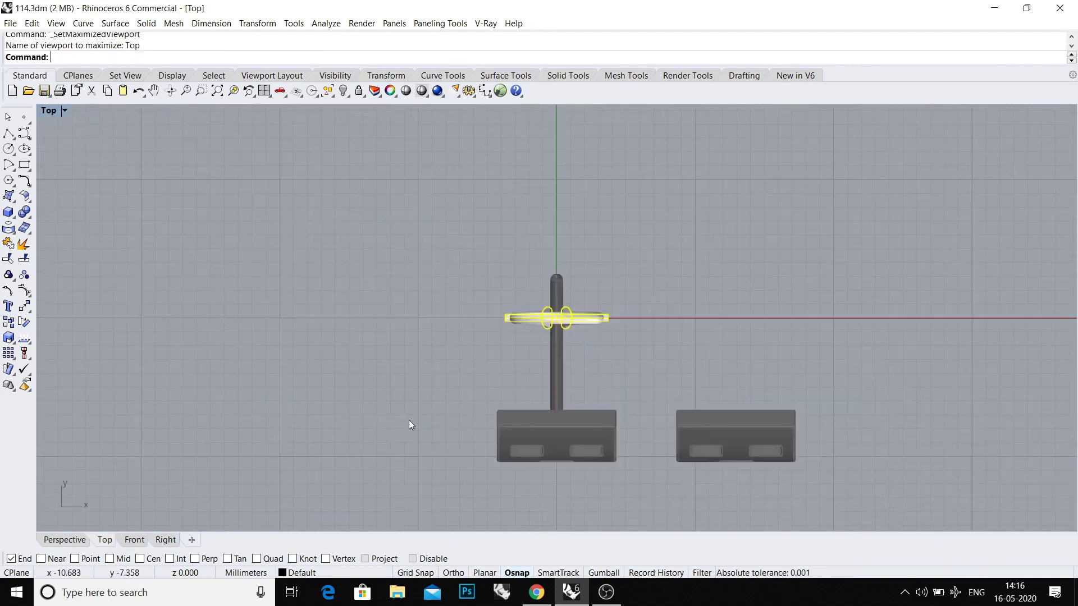
scroll(486, 340, up, 1)
scroll(526, 284, up, 1)
key(ctrl+l)
scroll(537, 275, up, 2)
key(ctrl+alt+w)
key(ctrl+alt+g)
scroll(493, 260, up, 1)
scroll(490, 259, up, 2)
Draw a four-point freeform curve running down to the prong.
right_drag(491, 259, 481, 226)
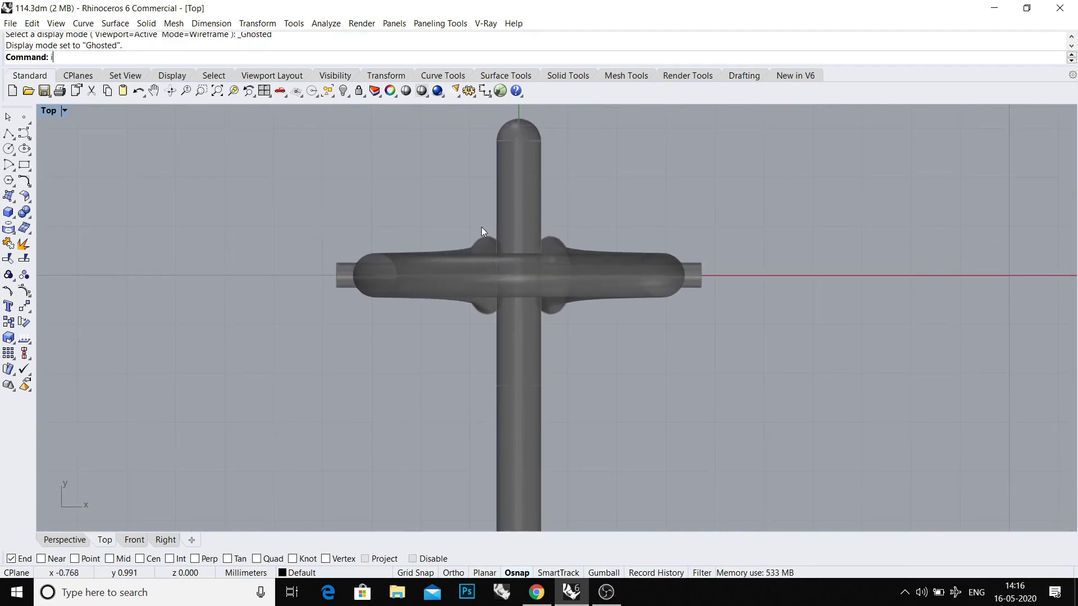
click(482, 196)
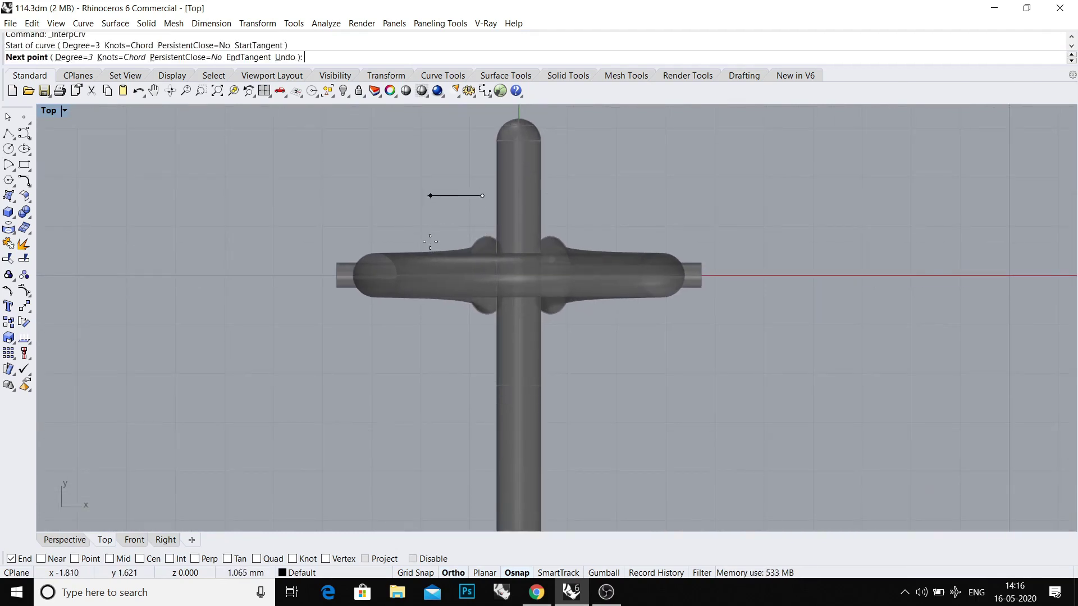
click(429, 242)
click(425, 347)
scroll(439, 264, down, 1)
click(442, 287)
key(Return)
click(445, 337)
scroll(445, 338, down, 2)
In wireframe, nudge the curve's upper control points to reshape it.
key(ctrl+alt+w)
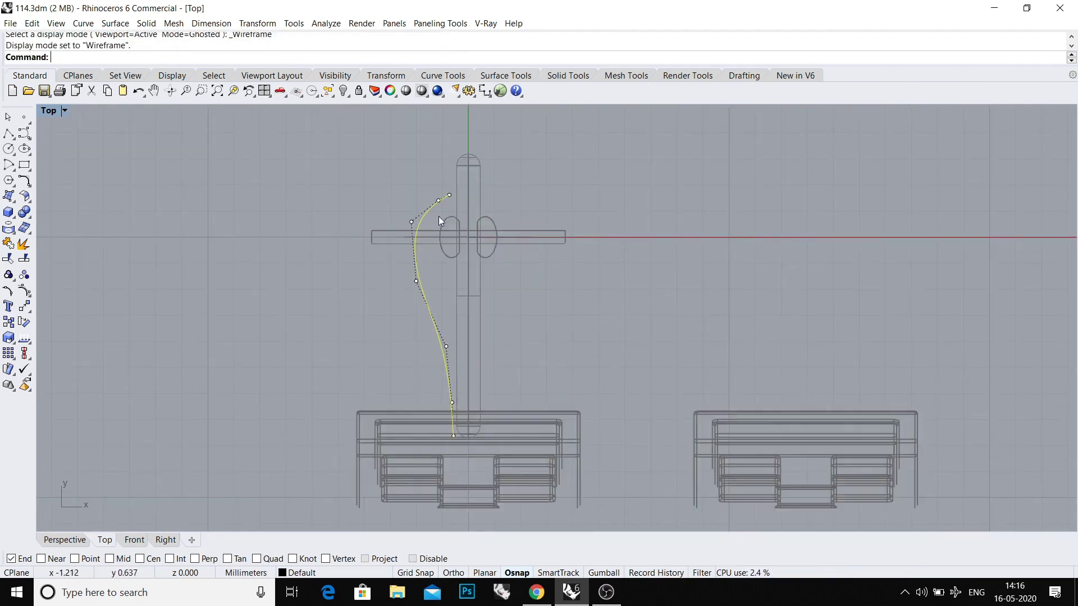
scroll(441, 185, up, 3)
click(458, 184)
scroll(464, 210, up, 3)
drag(458, 164, 470, 161)
key(Return)
click(449, 197)
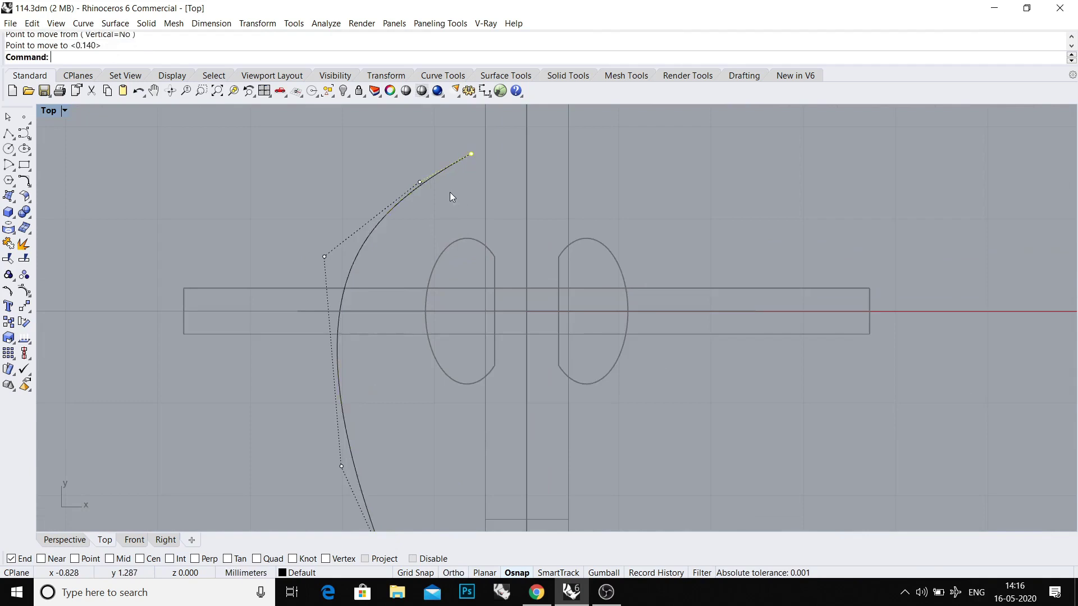
click(419, 182)
text(M)
key(Return)
click(446, 222)
scroll(442, 216, down, 3)
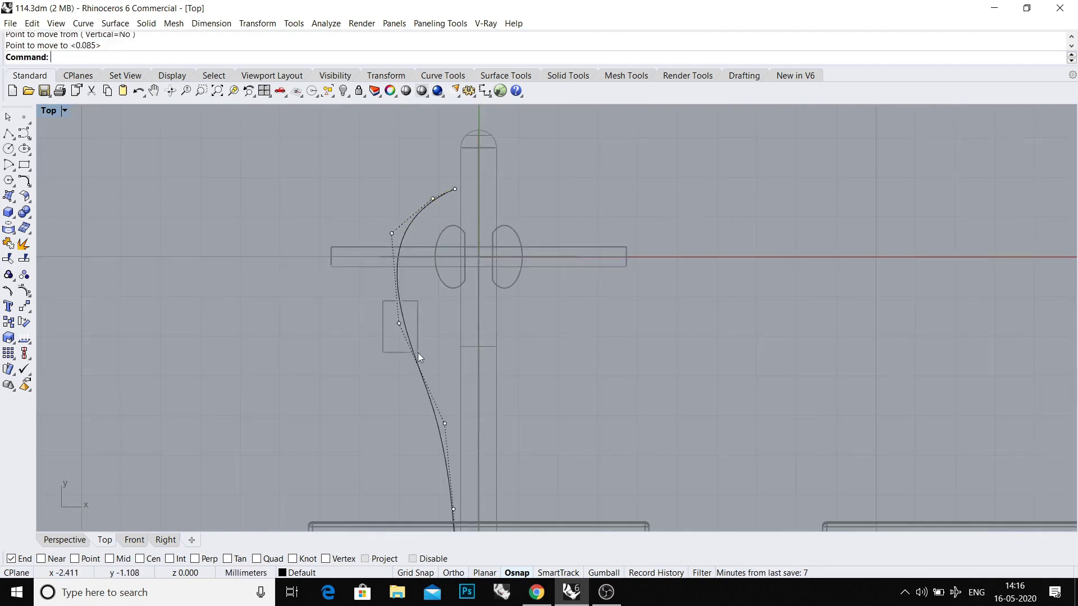
Move a lower point of the curve to raise and reshape it.
click(428, 373)
scroll(428, 372, up, 2)
key(Escape)
scroll(435, 330, down, 4)
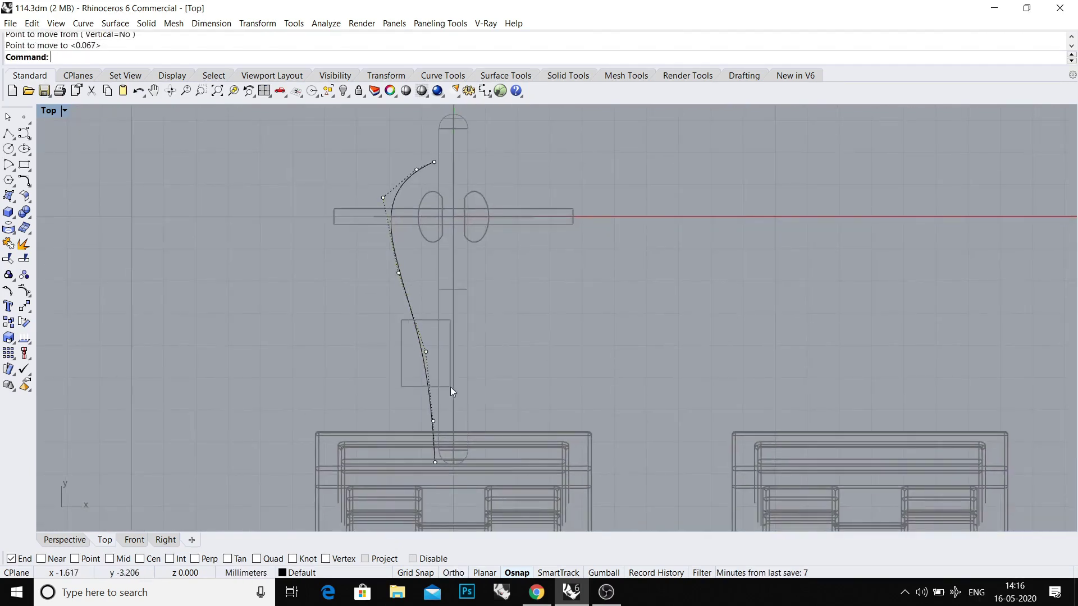
click(425, 351)
key(Return)
click(426, 348)
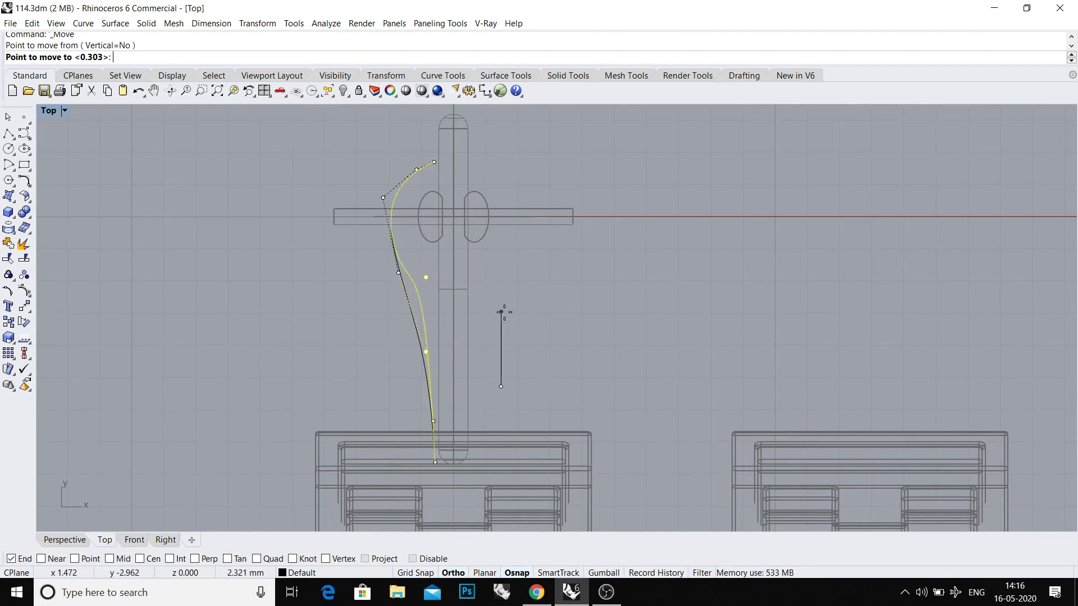
click(501, 340)
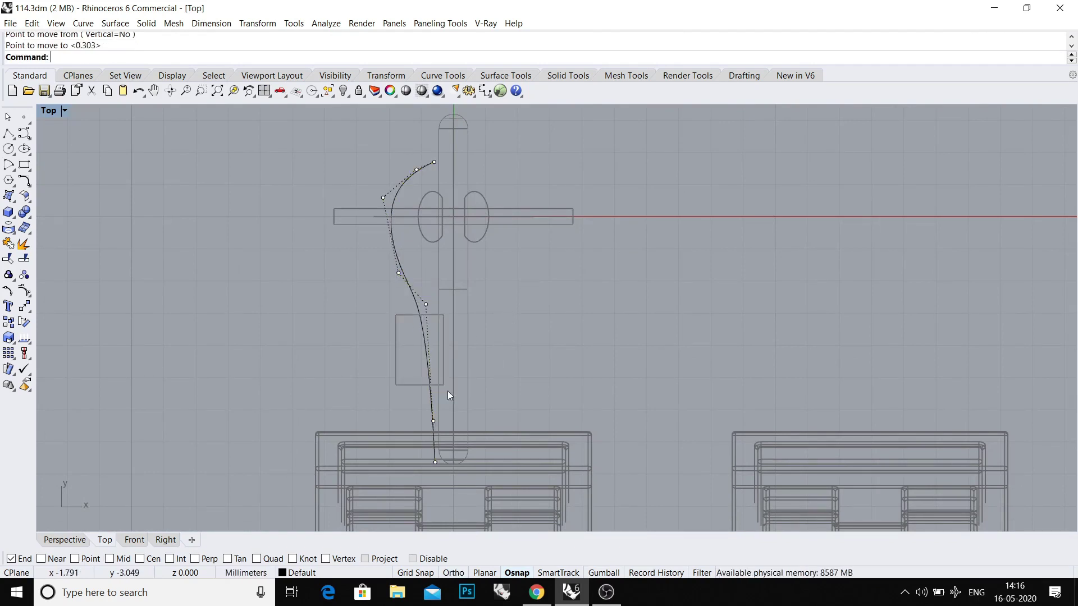
key(Escape)
text(m)
key(Return)
scroll(464, 405, up, 1)
Select the left clip curve with its control points shown.
click(420, 357)
scroll(399, 375, up, 1)
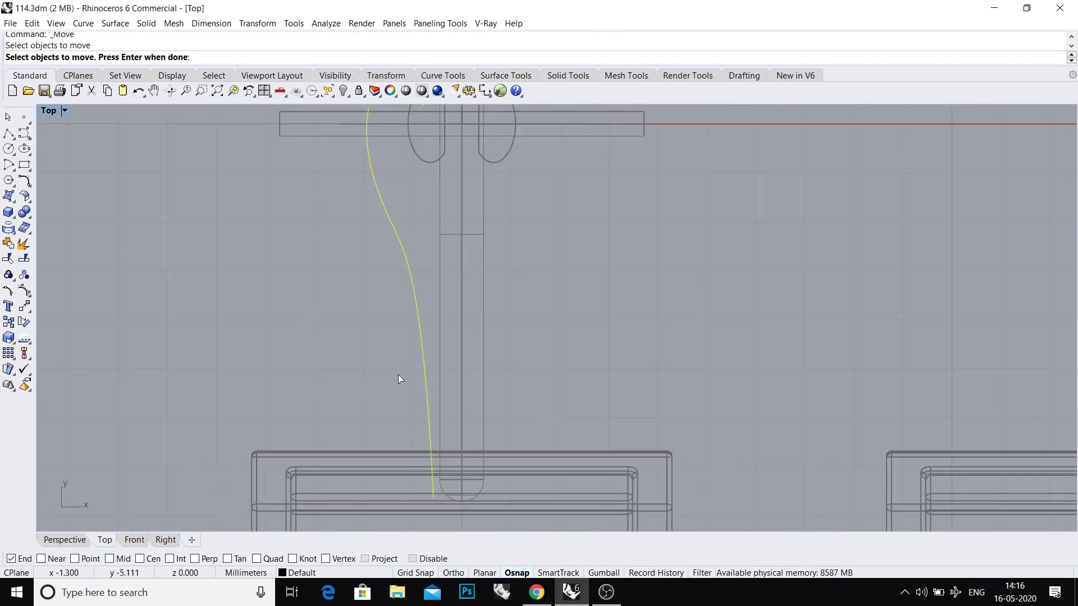
key(Escape)
key(F10)
mouse_move(468, 380)
mouse_down()
mouse_move(354, 455)
mouse_move(397, 390)
mouse_up()
key(Return)
scroll(421, 446, down, 1)
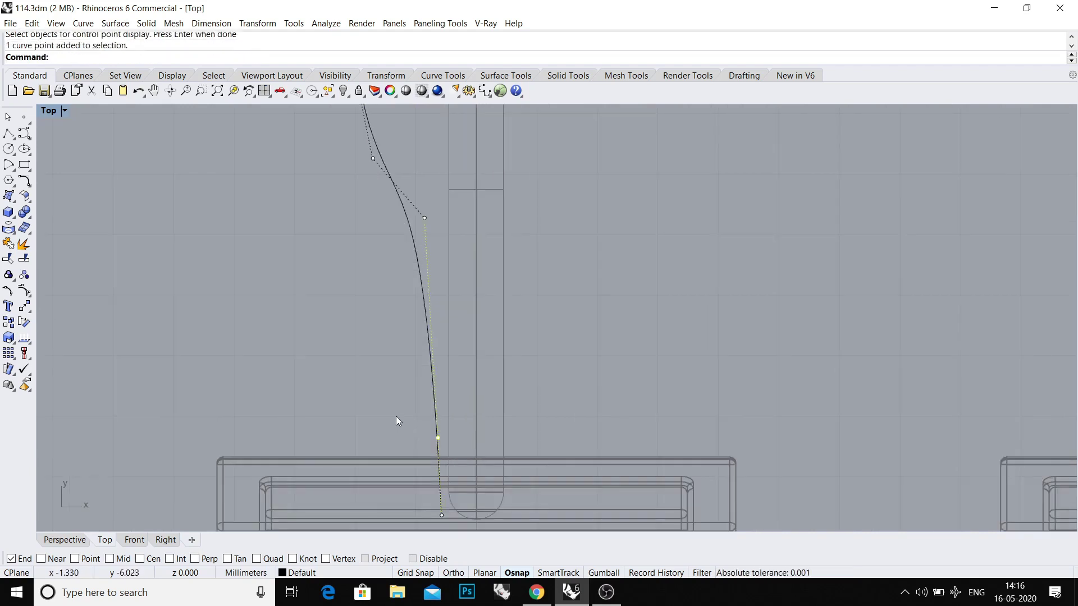
Mirror the left curve about the origin along the Y axis, then ghost the display.
click(434, 396)
scroll(397, 399, down, 3)
scroll(414, 265, up, 2)
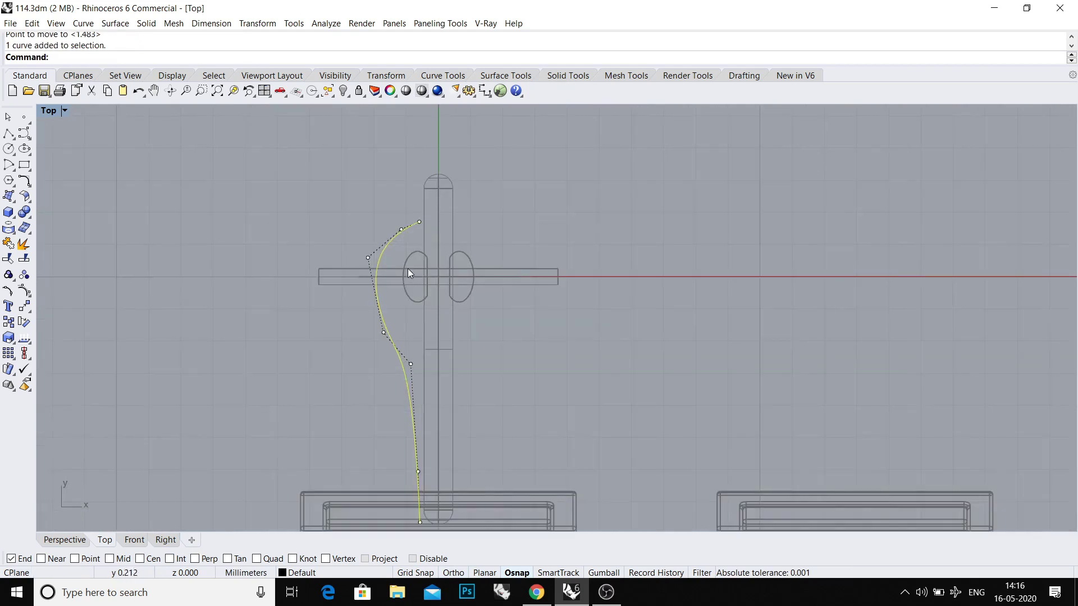
text(mirror)
key(Return)
text(0)
key(Return)
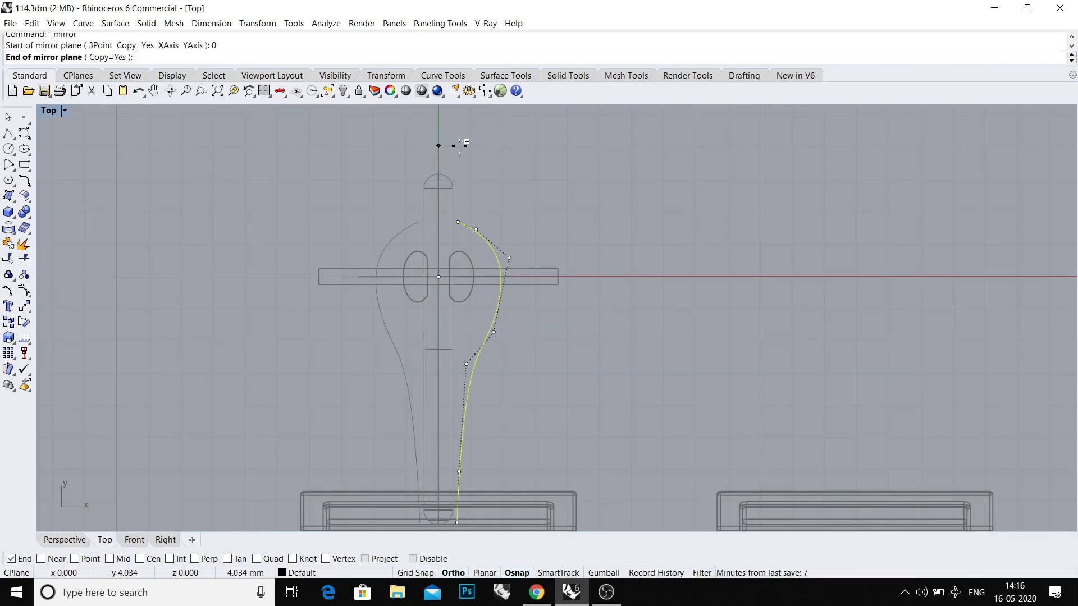
click(460, 144)
scroll(460, 199, up, 2)
key(ctrl+alt+g)
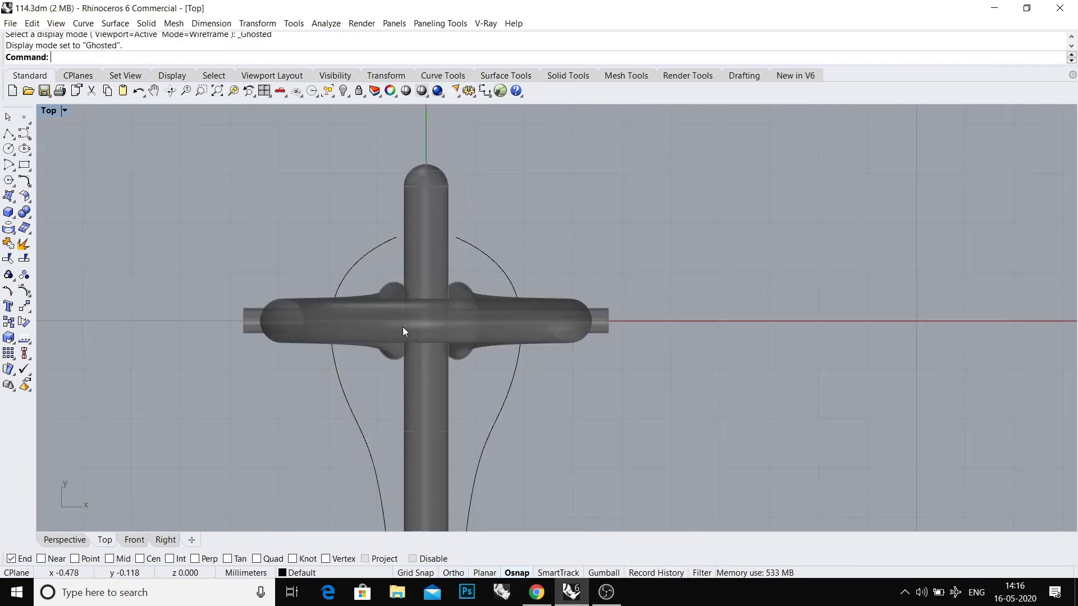
In Right view, unlock the hinge pin and rotate it 90° flat.
key(ctrl+F2)
key(ctrl+F3)
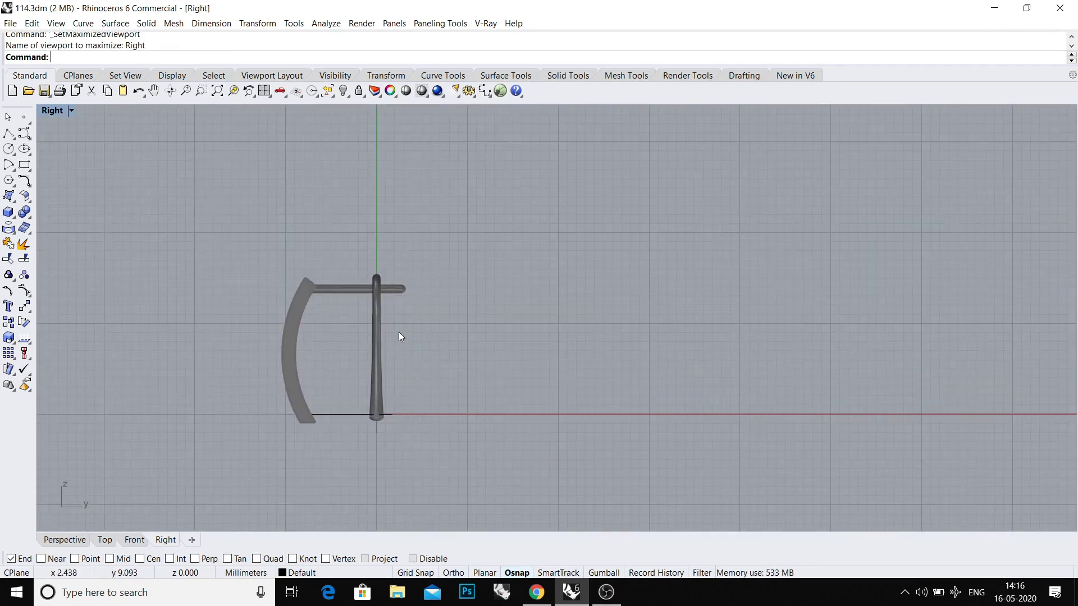
text(Unlock)
key(Return)
click(377, 345)
scroll(377, 349, up, 1)
text(rotate)
key(Return)
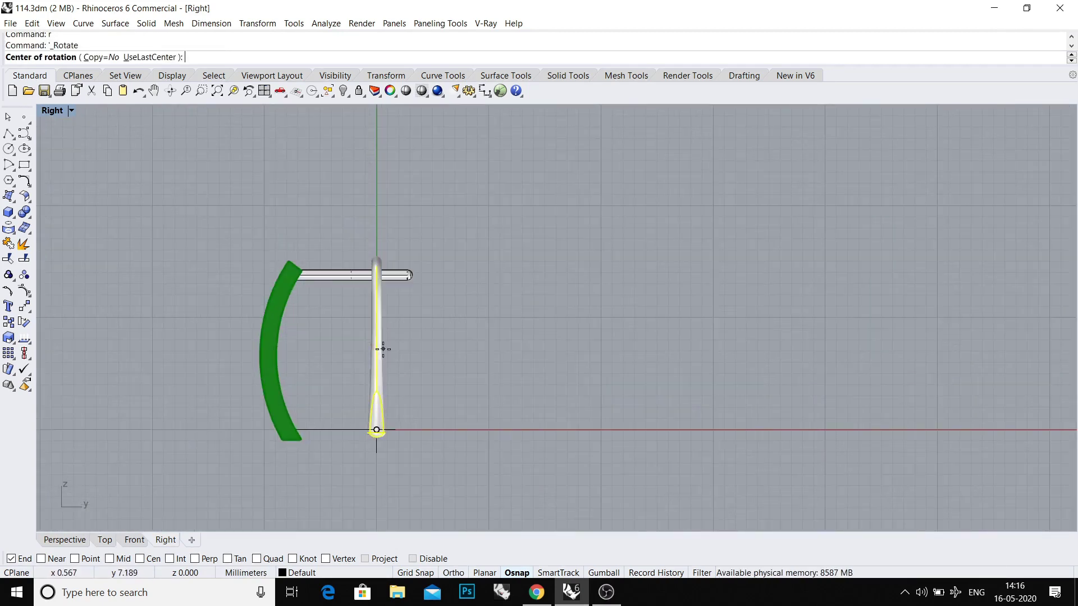
click(408, 256)
click(689, 396)
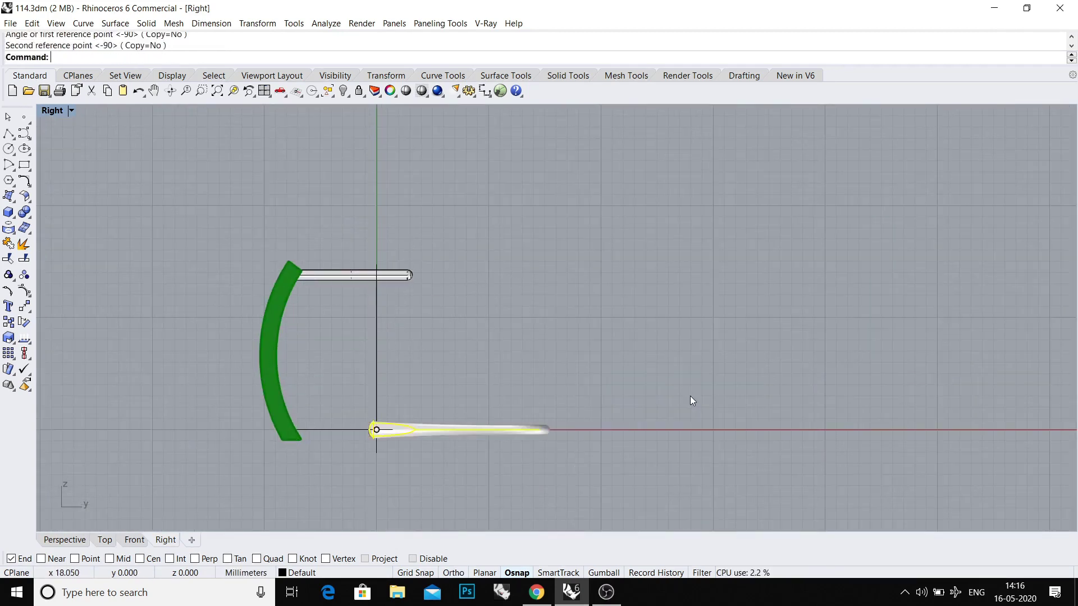
key(ctrl+F1)
scroll(387, 283, up, 3)
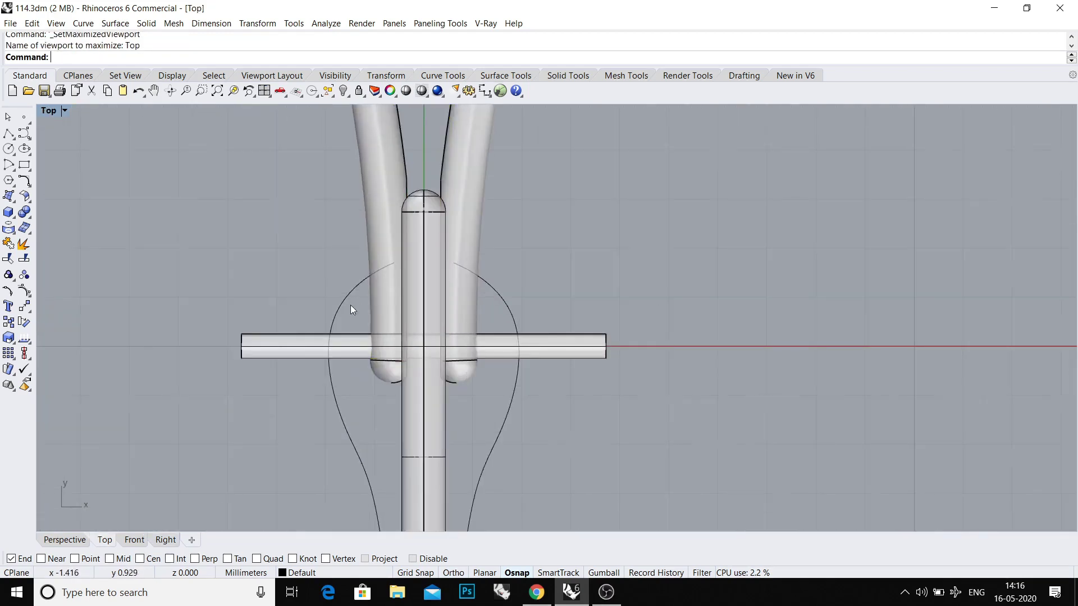
scroll(350, 312, up, 2)
Move the left clip curve's tip control point to a new spot.
click(341, 299)
scroll(342, 272, up, 2)
key(F10)
scroll(348, 217, up, 1)
click(414, 258)
scroll(361, 220, up, 2)
key(m)
key(Return)
click(361, 222)
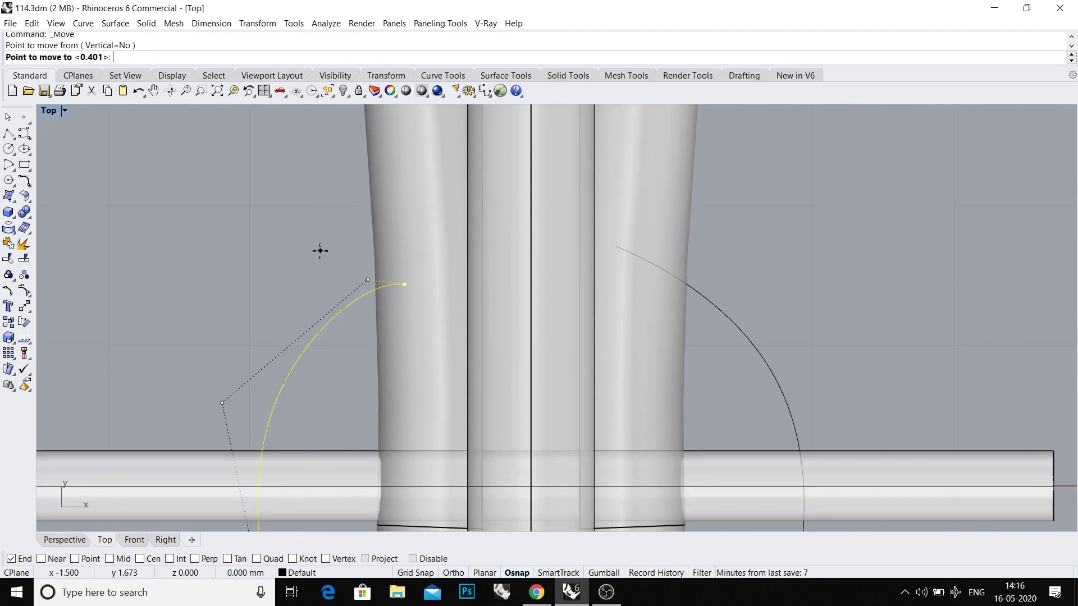
click(320, 242)
scroll(373, 263, down, 3)
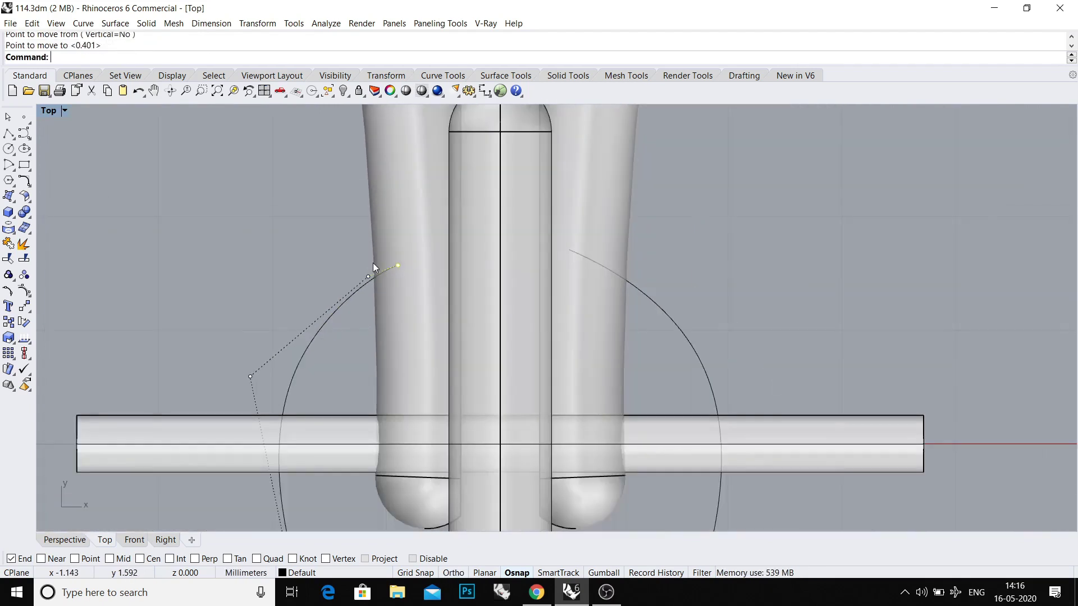
scroll(395, 313, down, 2)
Adjust the left arc's points, pulling its end toward the leg.
click(395, 314)
key(Escape)
click(359, 433)
scroll(354, 379, down, 3)
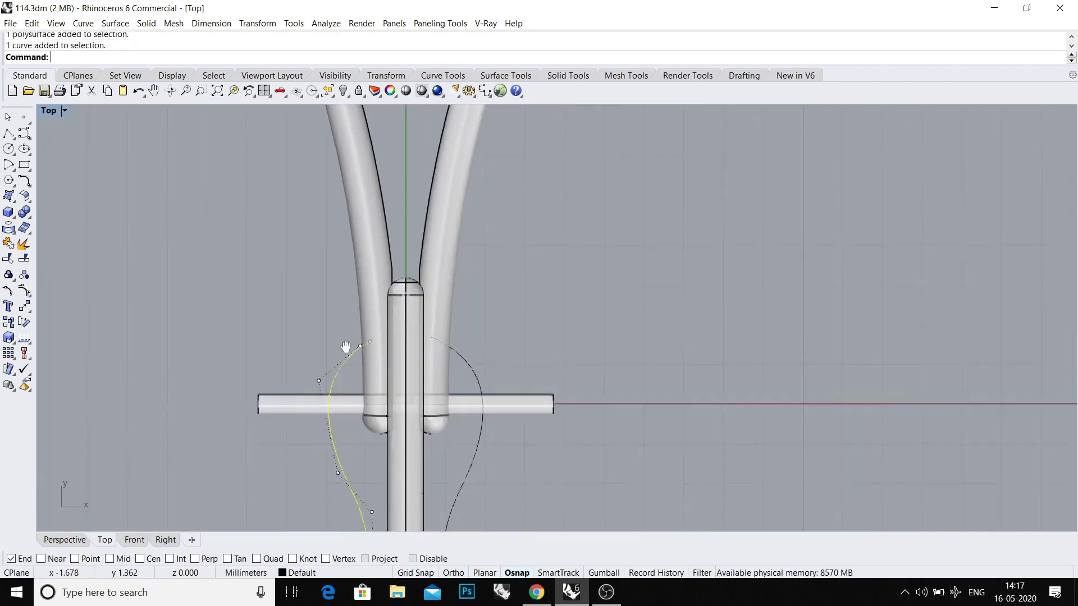
scroll(342, 281, up, 2)
scroll(369, 307, up, 4)
drag(374, 294, 353, 292)
scroll(370, 294, down, 1)
scroll(387, 292, down, 2)
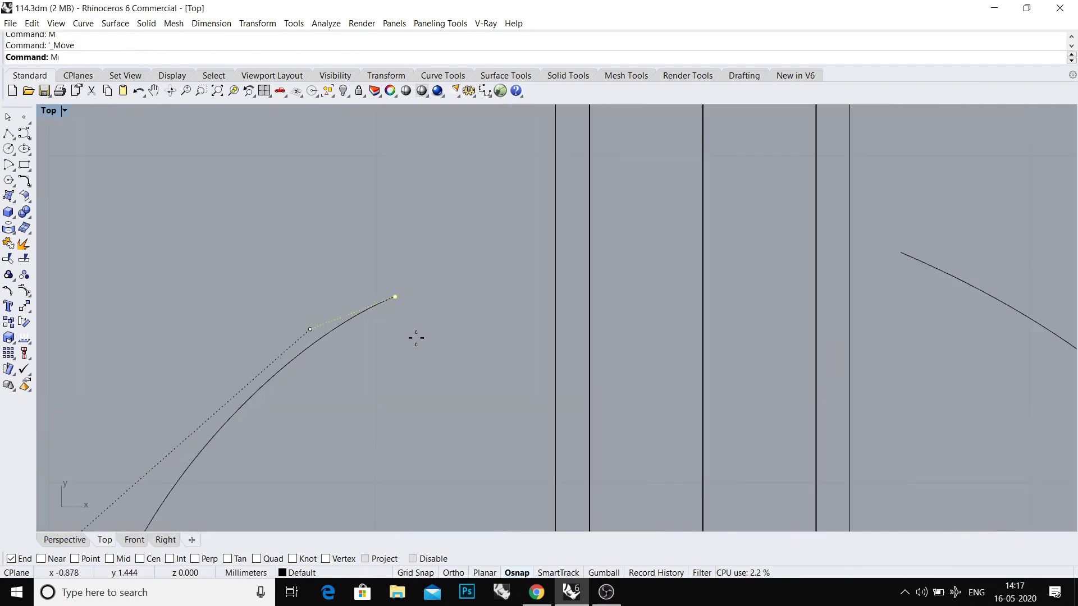
drag(413, 338, 417, 336)
scroll(416, 337, down, 1)
scroll(416, 336, down, 3)
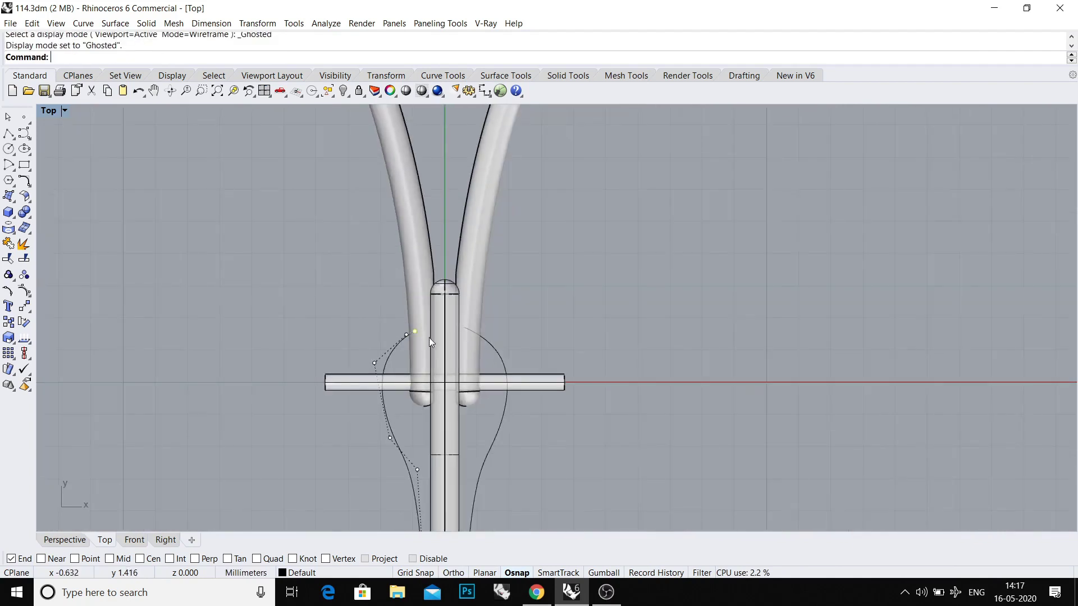
Delete the right arc and reposition a control point on the left clip curve.
click(495, 348)
key(Delete)
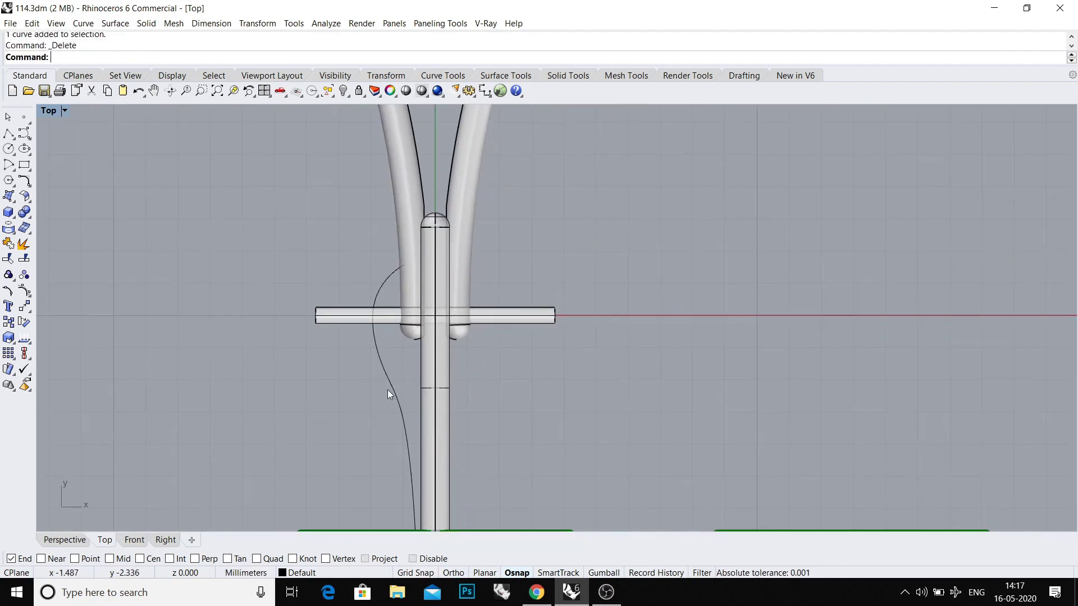
click(387, 390)
scroll(393, 389, up, 1)
key(F10)
drag(373, 379, 421, 420)
scroll(367, 421, up, 2)
text(m)
key(Return)
click(366, 417)
scroll(368, 301, down, 3)
click(364, 296)
key(Escape)
scroll(368, 304, down, 1)
scroll(371, 299, up, 1)
scroll(386, 284, up, 1)
Select the left curve and Y-shaped part with the ghosted display.
click(379, 290)
scroll(385, 333, down, 1)
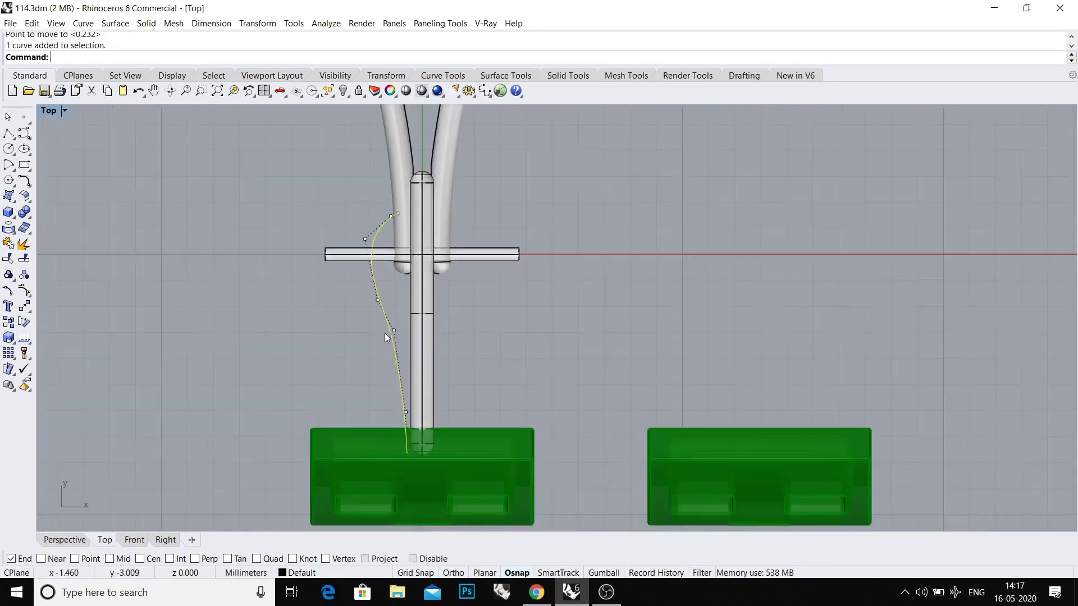
scroll(380, 312, up, 2)
key(ctrl+alt+g)
key(Escape)
scroll(378, 329, down, 1)
click(453, 236)
scroll(455, 253, down, 3)
key(ctrl+F2)
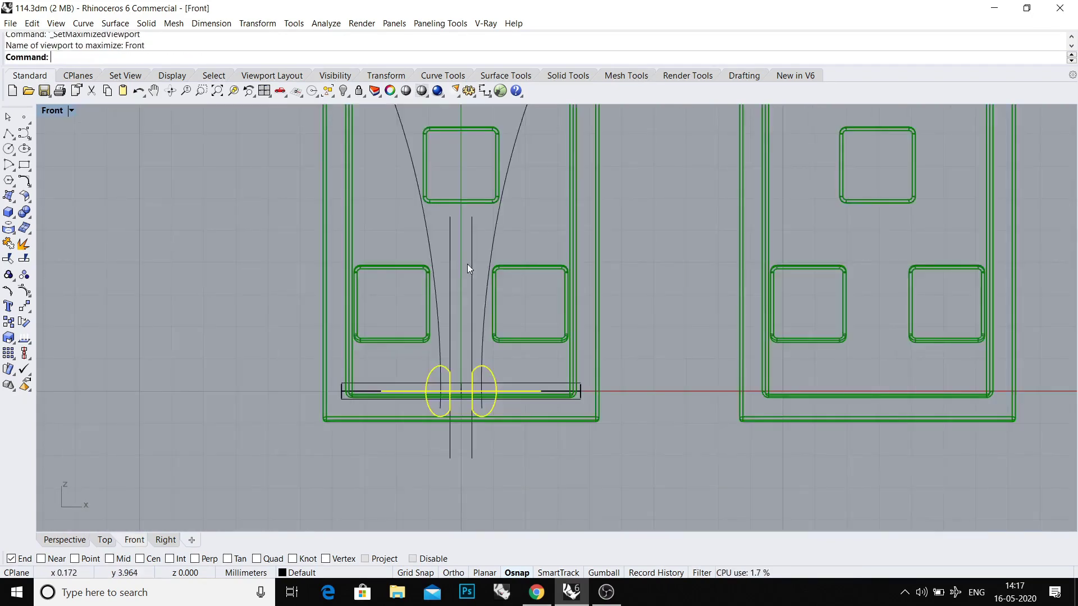
key(F2)
key(Escape)
Rotate the hinge pin 90° back upright, then return to ghosted Top view.
key(ctrl+F3)
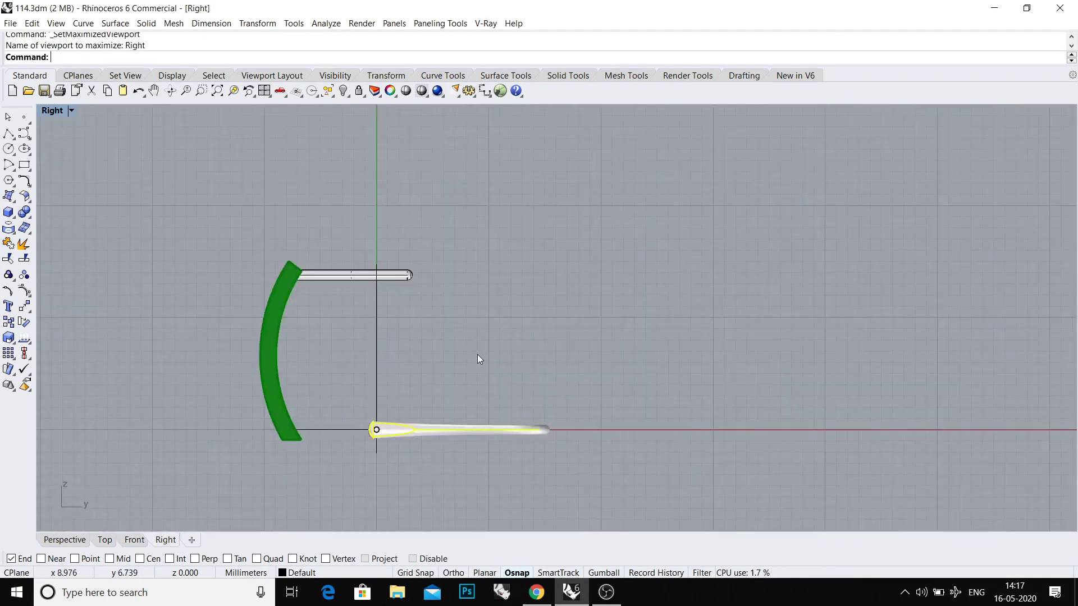
scroll(430, 355, down, 1)
scroll(432, 361, up, 2)
text(ro0)
key(Return)
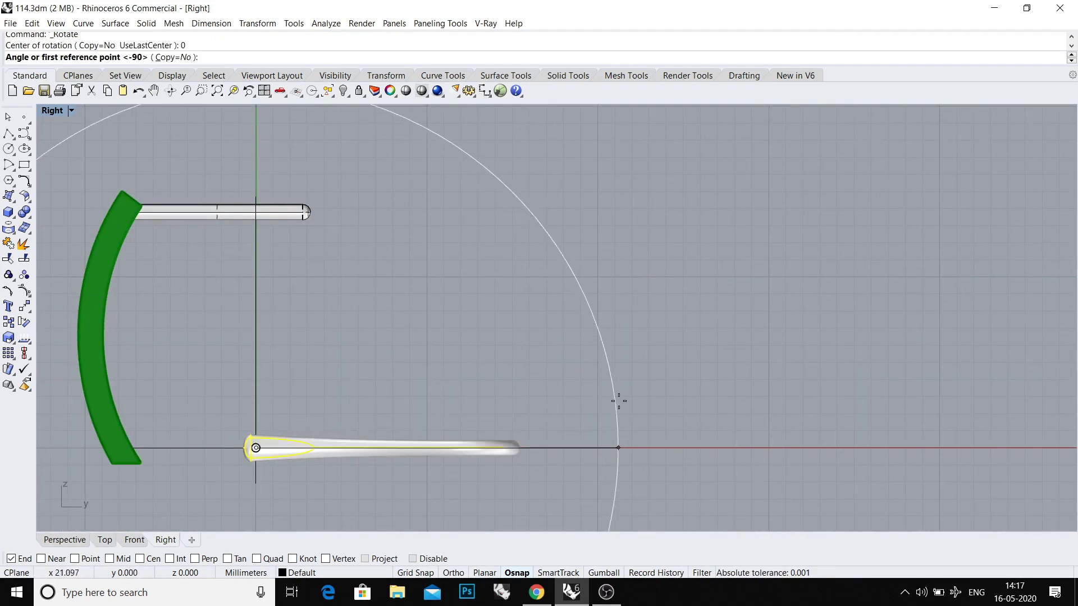
click(618, 397)
click(395, 215)
key(ctrl+F1)
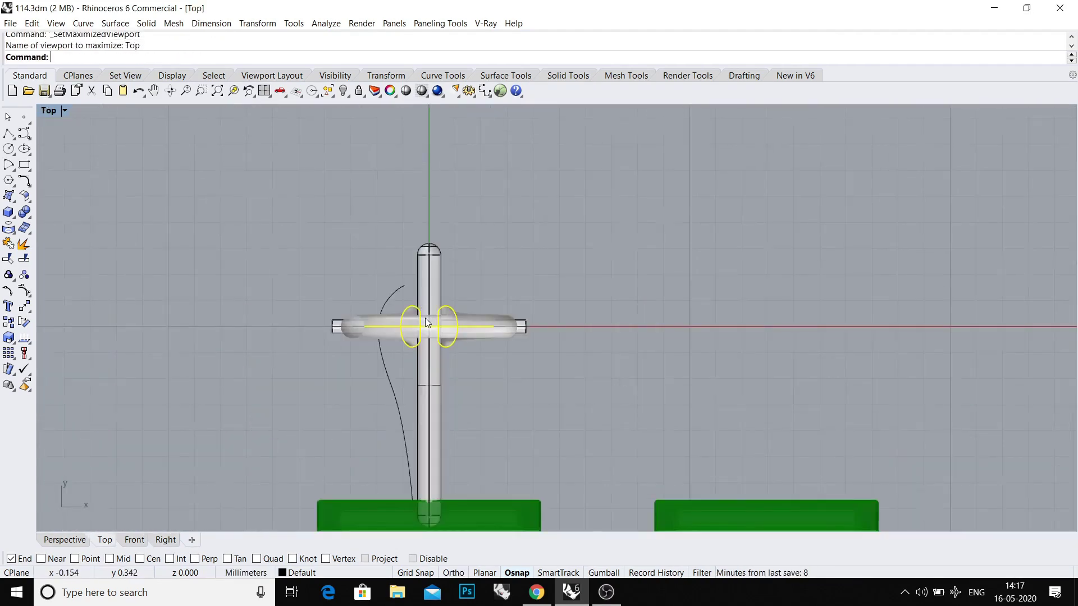
key(ctrl+alt+g)
scroll(402, 282, up, 3)
In wireframe, draw a curve from the left ellipse top down to the pin.
key(ctrl+alt+w)
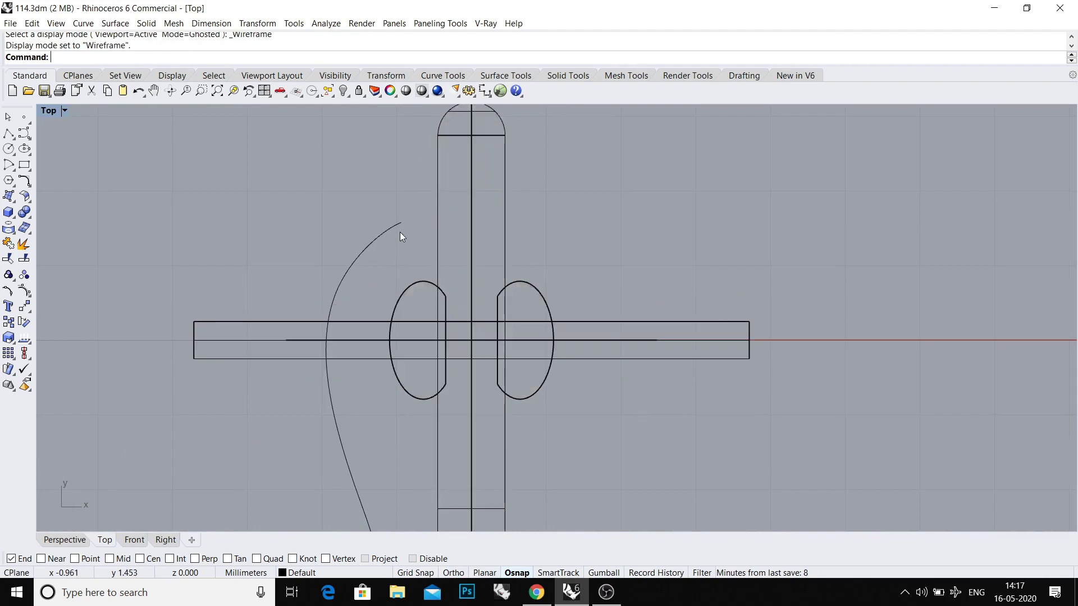
scroll(429, 262, up, 2)
scroll(428, 263, up, 1)
text(ic)
key(Return)
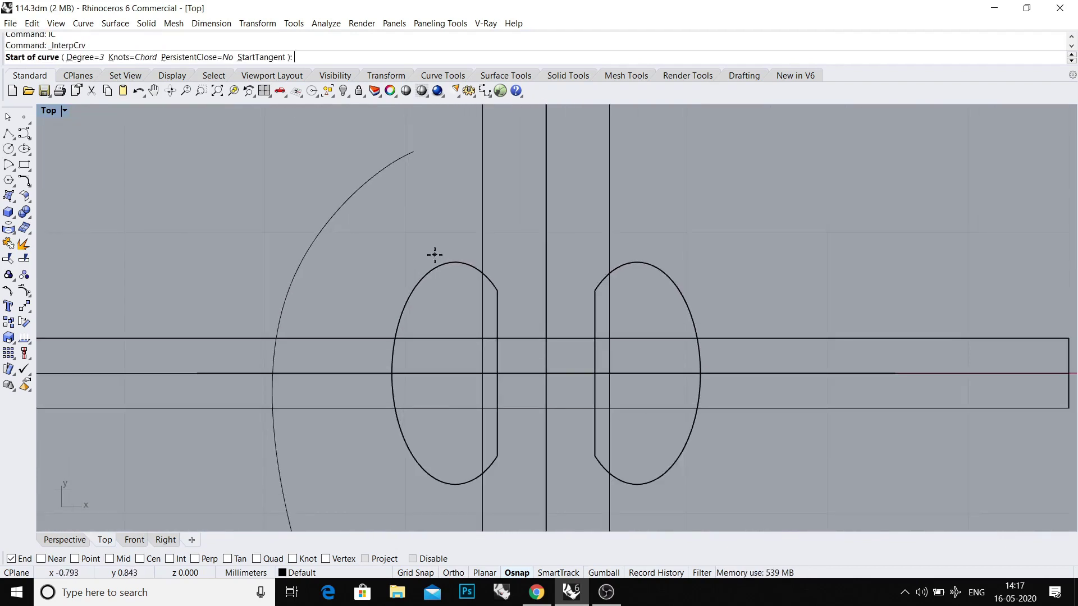
click(451, 253)
scroll(397, 307, up, 1)
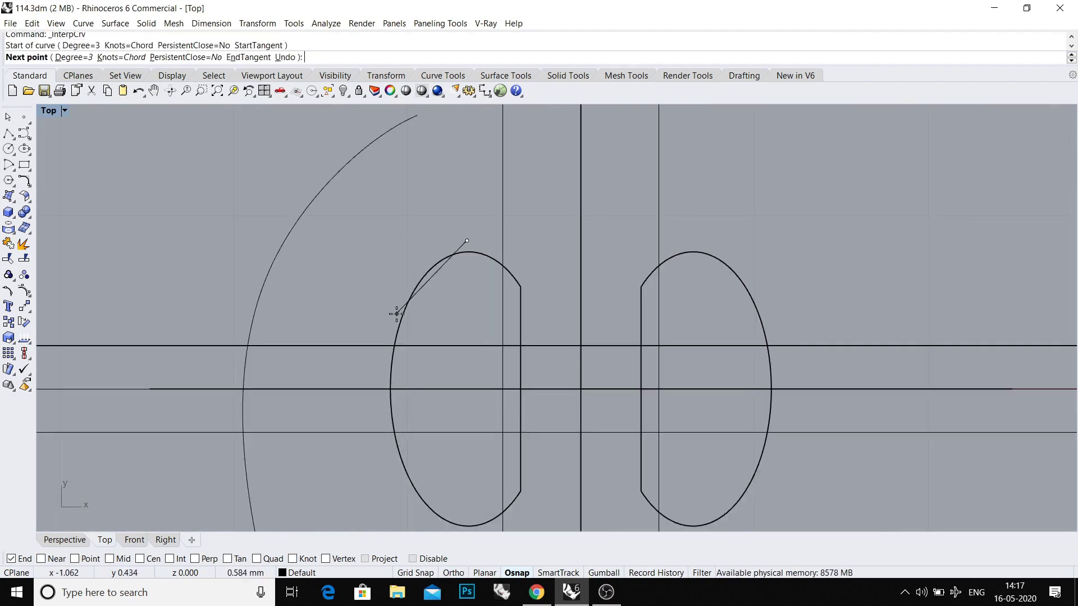
click(395, 314)
scroll(382, 359, down, 1)
click(396, 367)
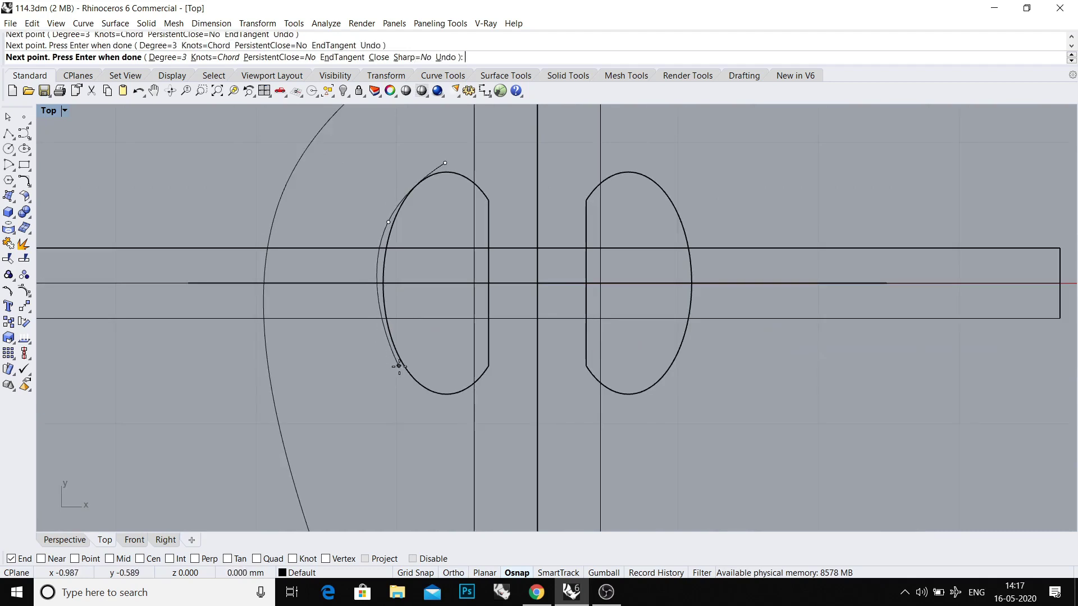
scroll(449, 422, down, 1)
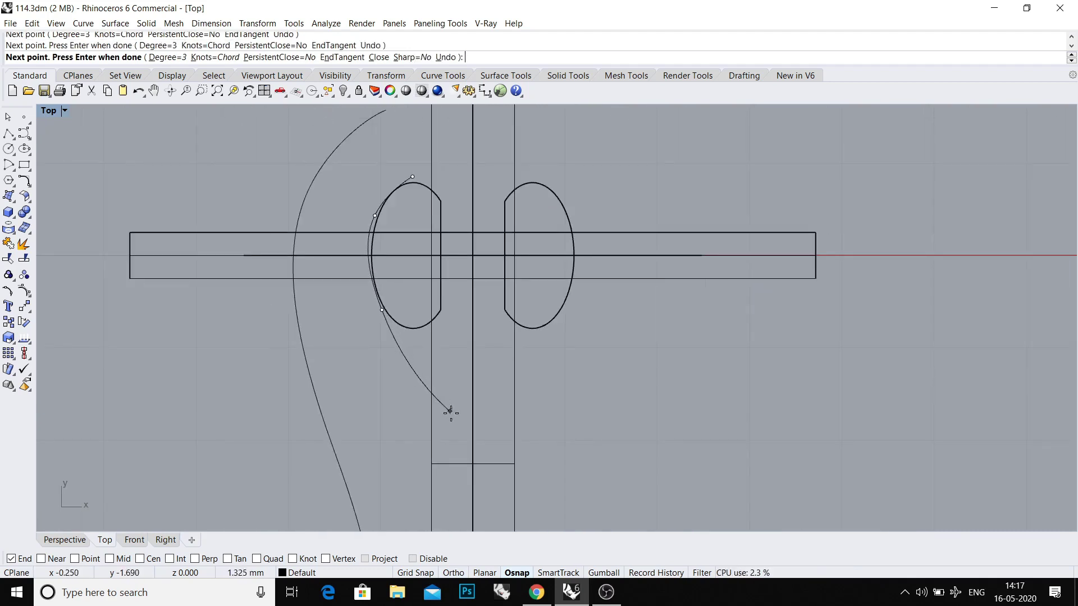
click(473, 448)
key(Return)
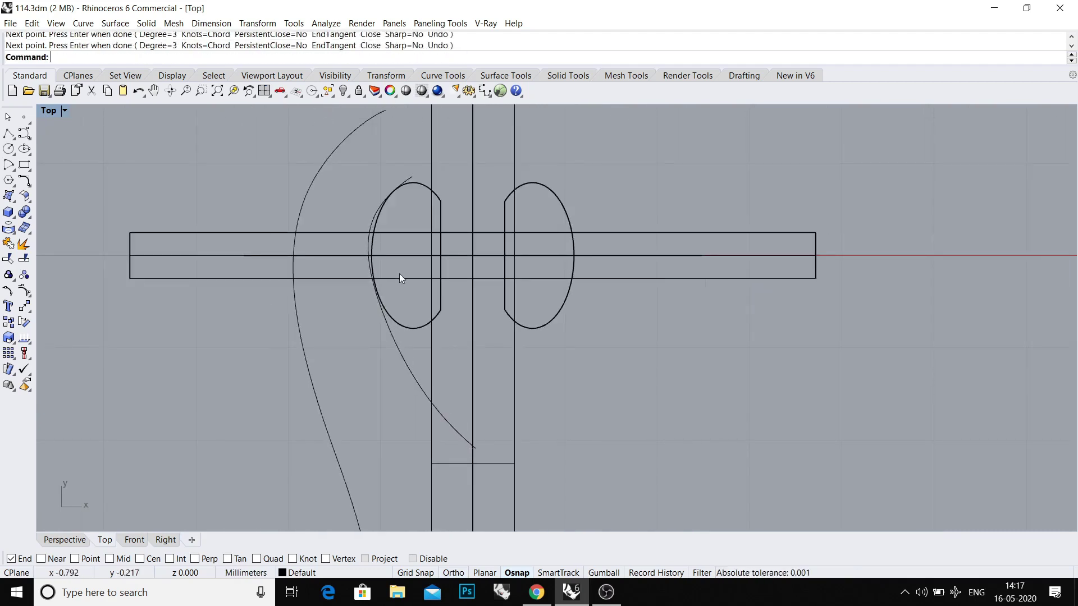
Bridge the outer curve's top end to the left oval's end with a Start-End-Direction arc.
right_drag(396, 117, 389, 197)
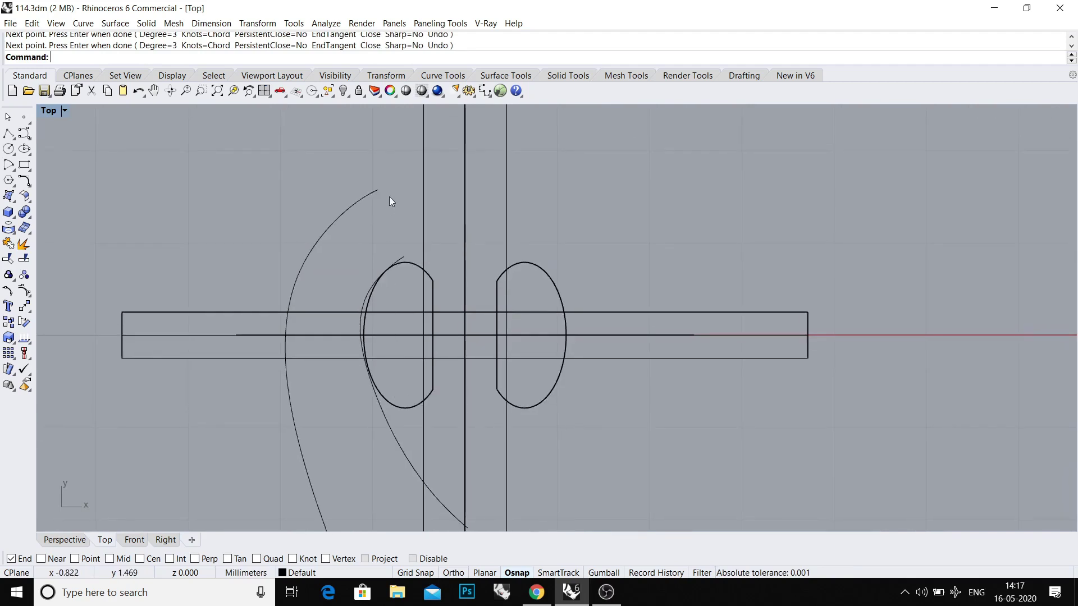
click(11, 135)
key(Escape)
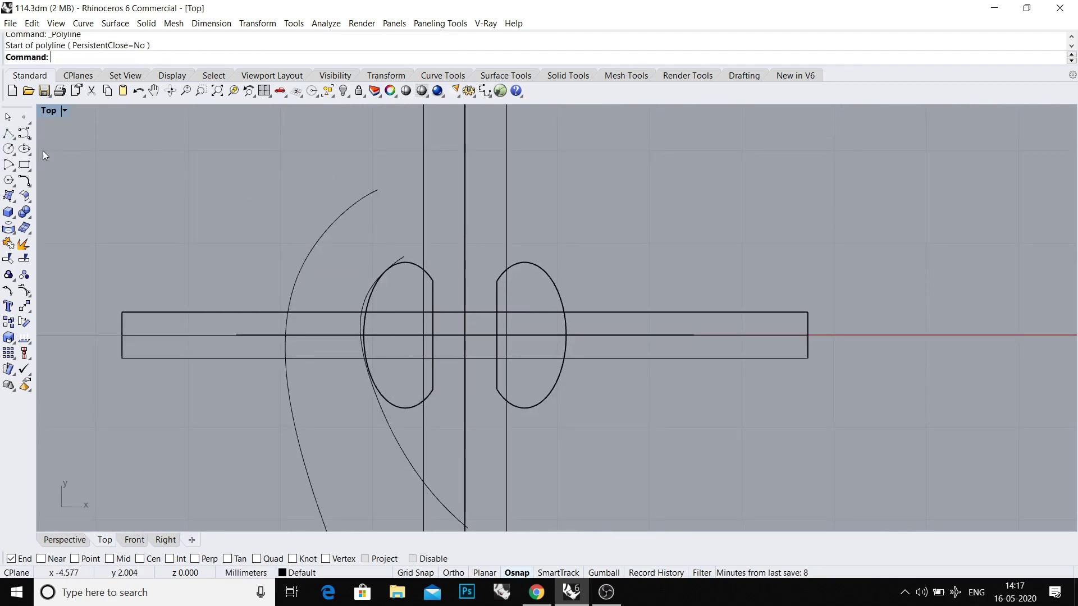
click(14, 172)
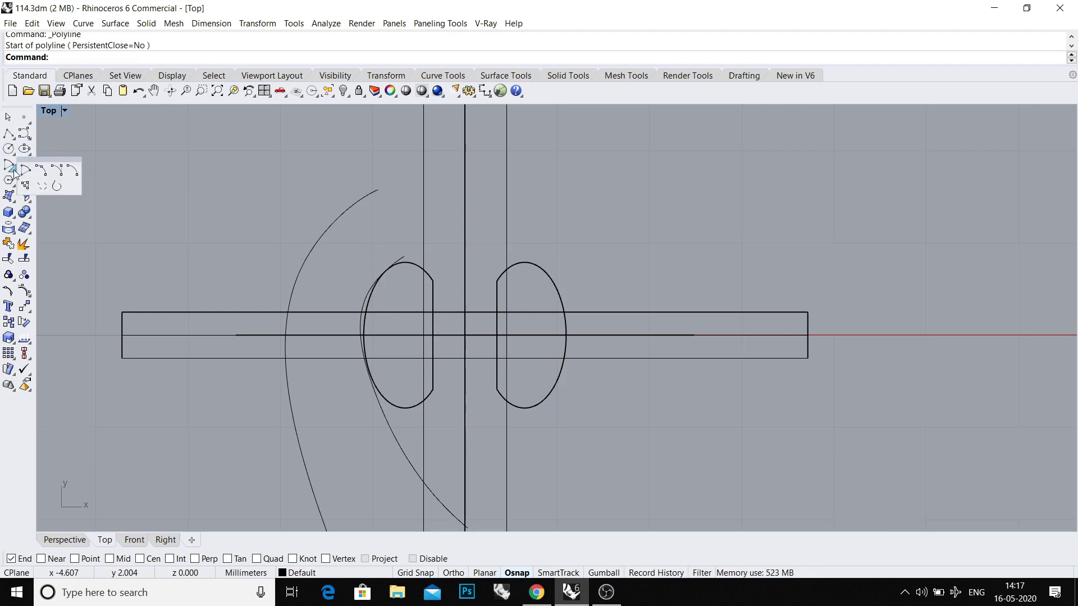
click(56, 182)
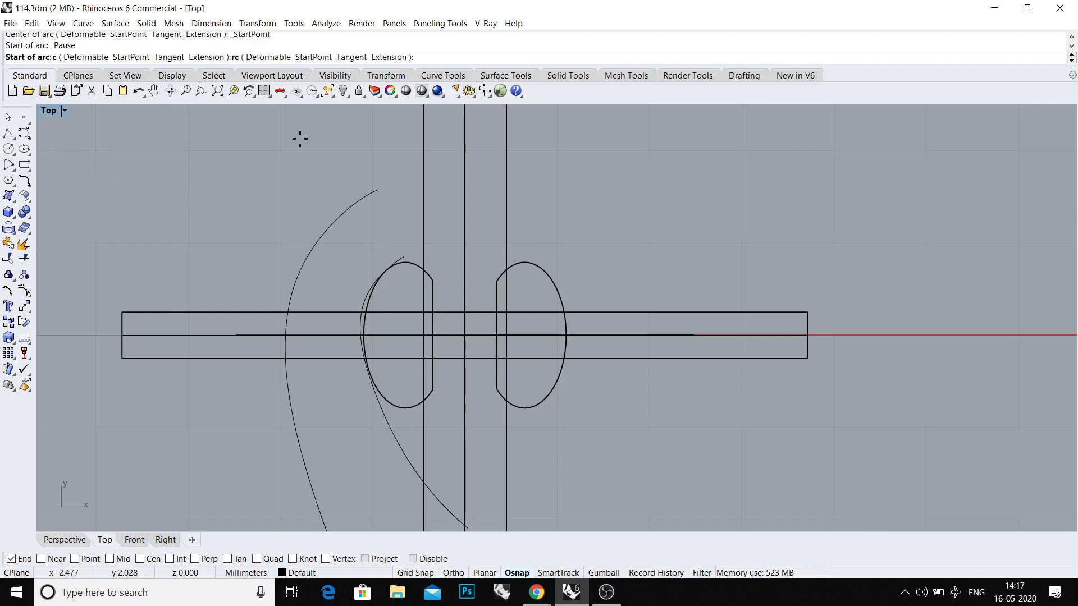
click(377, 190)
scroll(398, 226, up, 2)
click(406, 267)
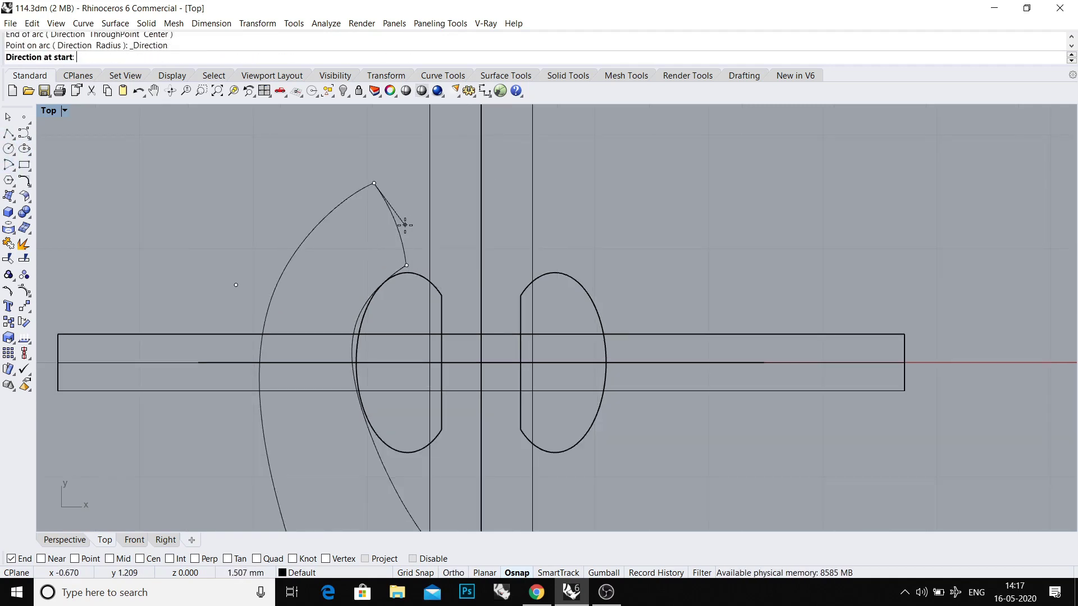
click(407, 217)
scroll(396, 263, up, 1)
Reshape the pointed tip by moving control points on the left curves.
click(407, 269)
scroll(409, 261, up, 2)
shift+click(384, 270)
scroll(375, 255, up, 1)
text(move)
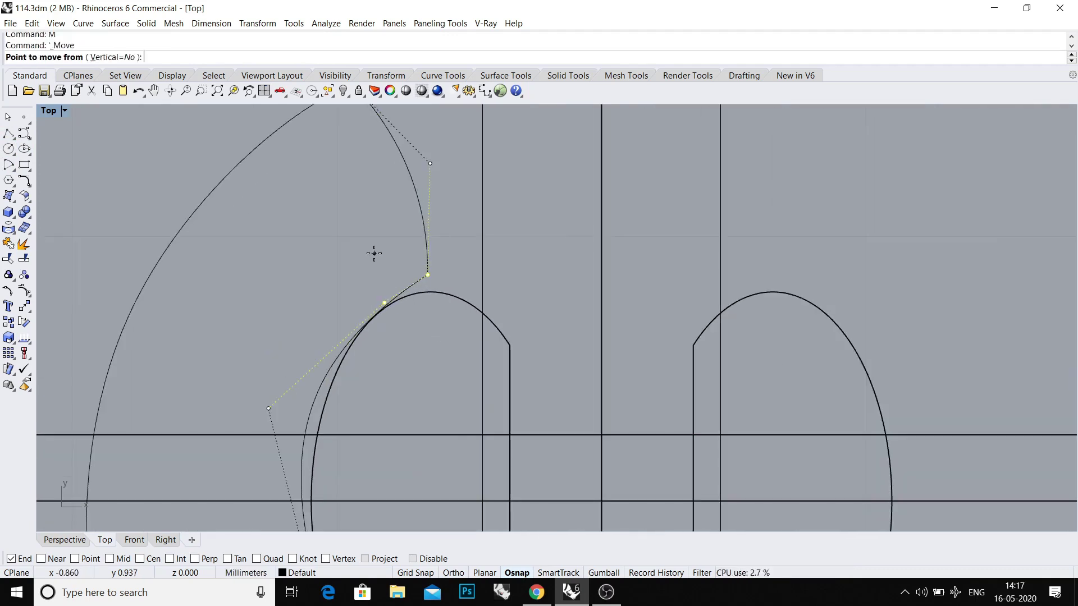
click(373, 253)
click(361, 252)
scroll(356, 305, down, 1)
scroll(345, 244, down, 1)
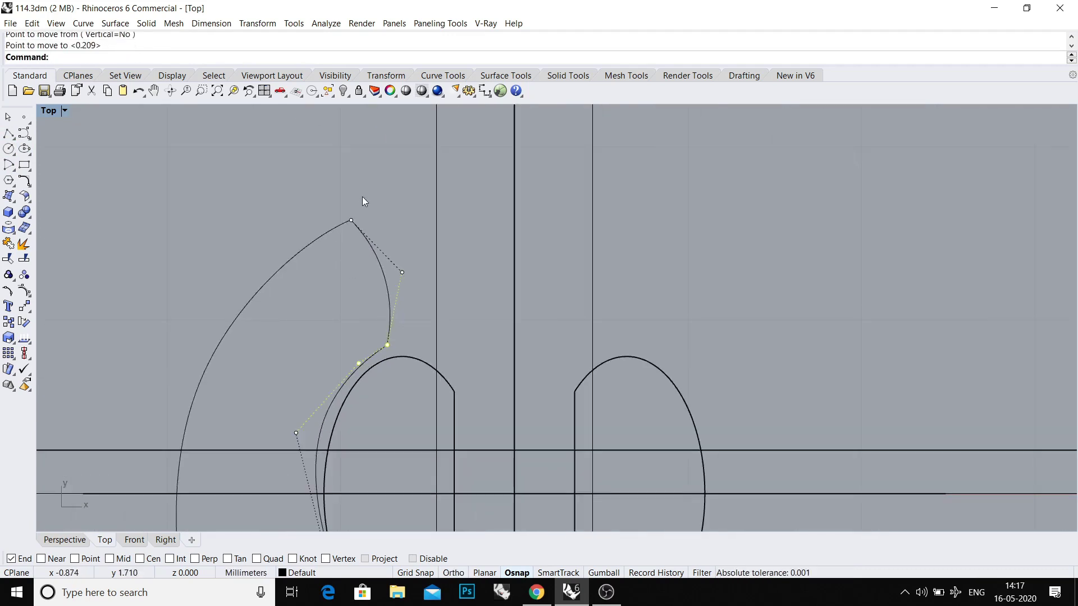
key(F10)
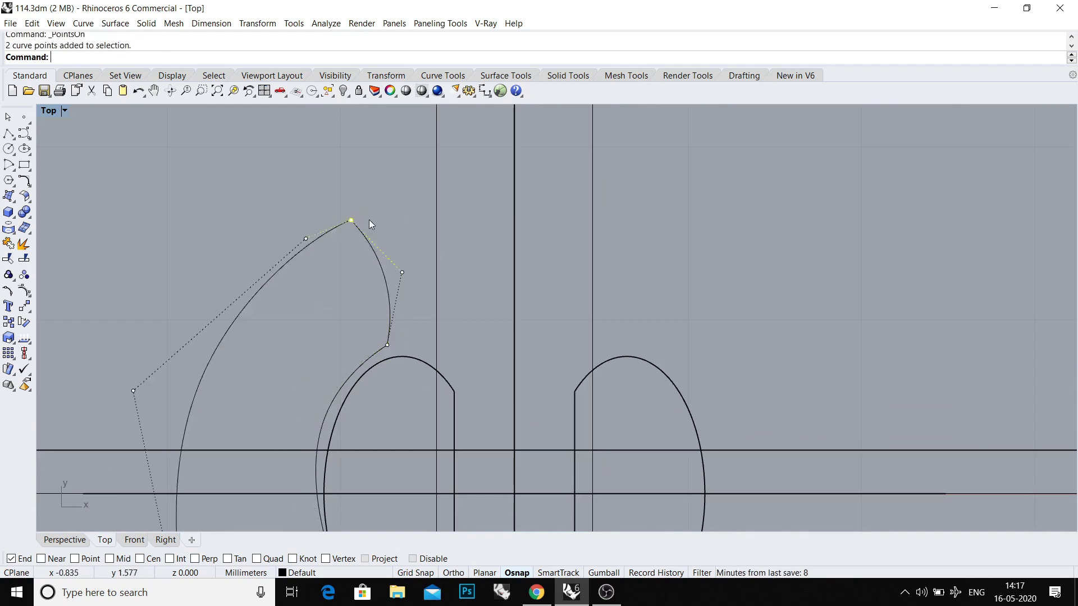
scroll(358, 219, up, 1)
text(m)
key(Return)
click(376, 210)
click(291, 243)
key(Return)
click(334, 325)
scroll(361, 249, down, 2)
click(329, 255)
scroll(329, 255, up, 1)
scroll(360, 391, down, 1)
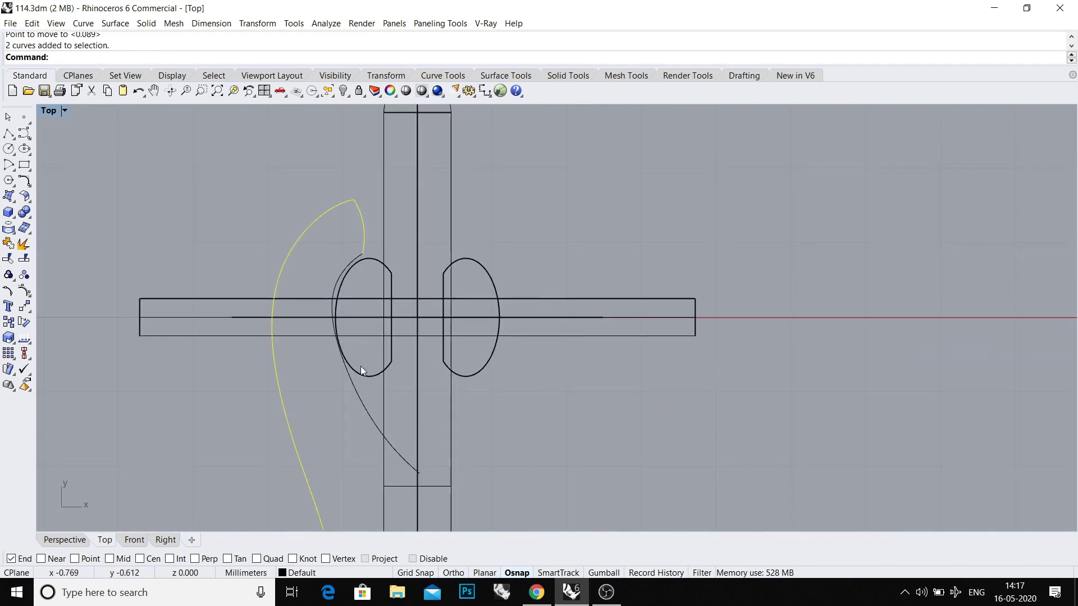
scroll(370, 410, down, 2)
scroll(351, 325, up, 1)
text(mirror)
key(Return)
text(0)
Mirror the left outline about the vertical axis from the origin and lock the pin and bar parts.
key(Return)
click(367, 387)
scroll(367, 389, down, 2)
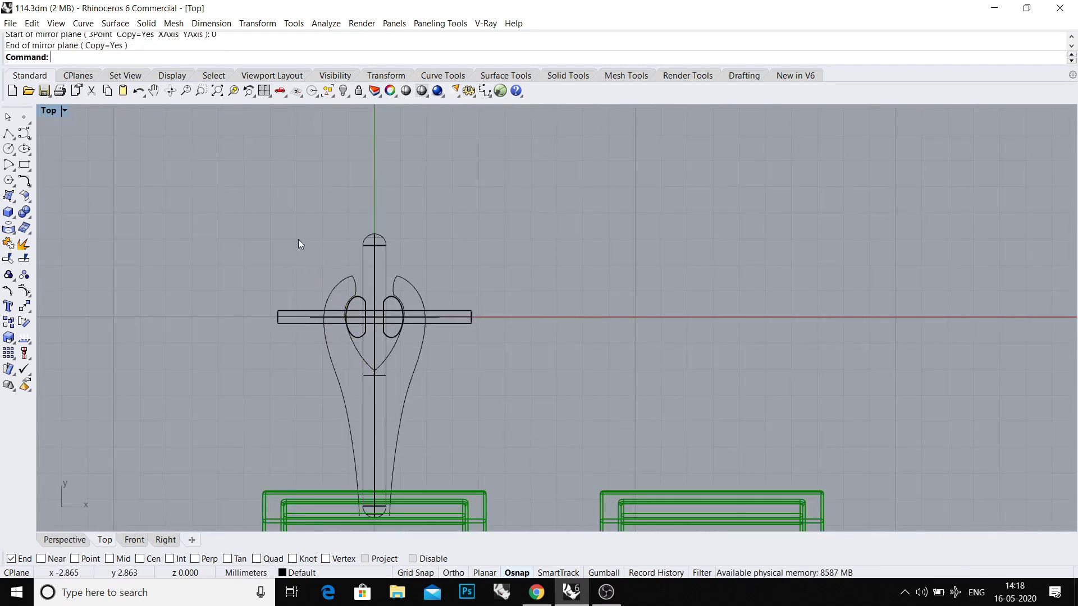
drag(295, 236, 459, 514)
scroll(365, 325, up, 2)
scroll(322, 377, up, 2)
key(ctrl+l)
scroll(316, 347, down, 2)
Trim the overlapping curve ends at the centre and join the outline curves.
key(ctrl+a)
scroll(350, 463, up, 2)
scroll(354, 454, up, 1)
text(trim)
key(Return)
scroll(341, 443, down, 1)
click(344, 438)
scroll(354, 434, down, 3)
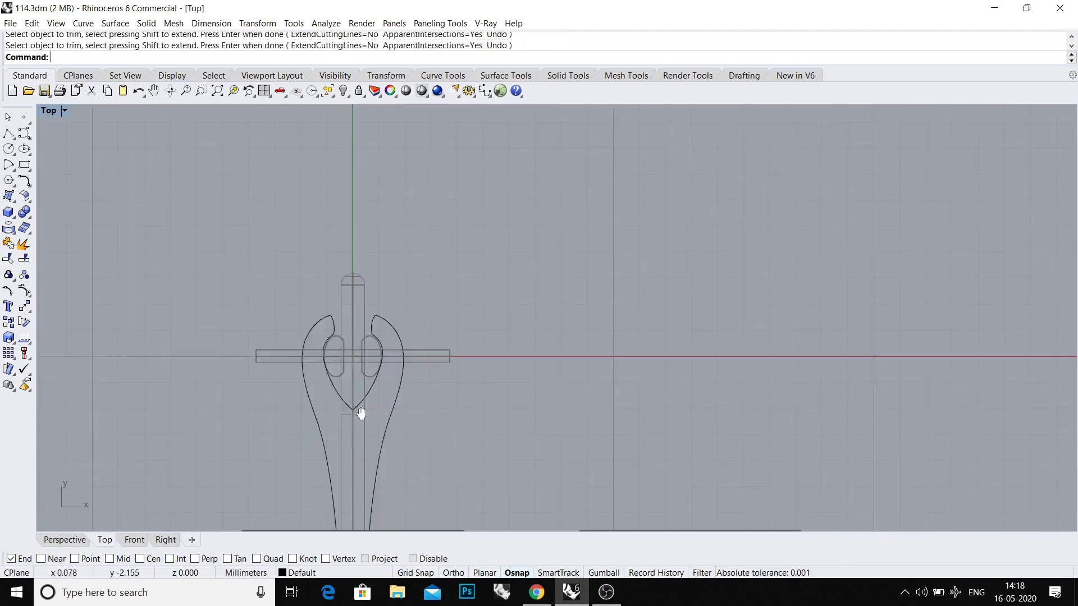
scroll(363, 381, down, 2)
key(ctrl+a)
key(ctrl+j)
scroll(361, 438, up, 1)
click(325, 417)
scroll(304, 421, up, 3)
key(Escape)
Draw a line across the outline's two bottom ends.
click(9, 134)
scroll(349, 505, up, 2)
click(350, 426)
click(436, 427)
key(Return)
scroll(436, 428, down, 2)
key(ctrl+a)
key(Escape)
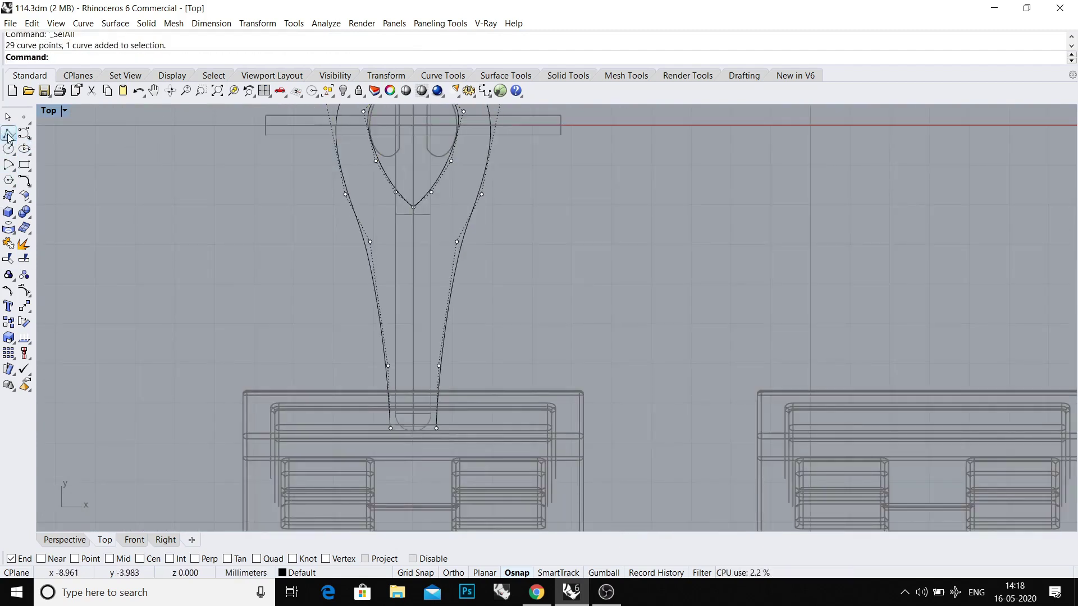
Add a second bottom closing line and join everything into one closed outline.
click(8, 135)
click(390, 428)
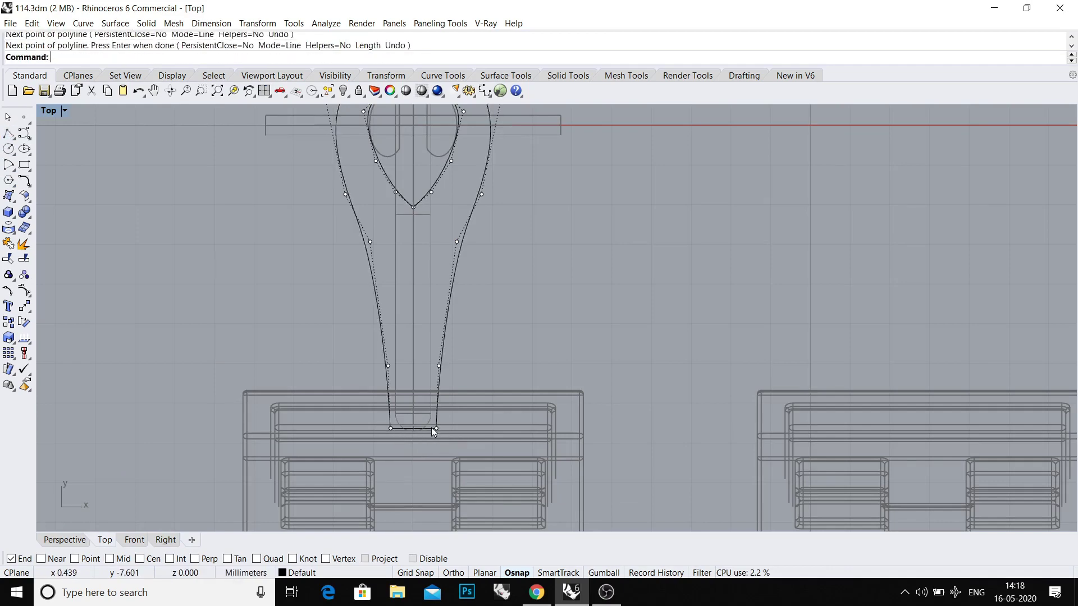
click(436, 429)
key(Return)
scroll(431, 427, down, 2)
key(ctrl+j)
scroll(432, 431, down, 2)
scroll(456, 439, down, 2)
key(ctrl+F4)
mouse_move(362, 357)
right_down()
mouse_move(434, 416)
mouse_move(386, 244)
mouse_move(433, 471)
mouse_move(428, 389)
right_up()
click(434, 415)
text(extrudecrv)
Extrude the closed outline one-sided into a thin slab, shown in the maximized Right view.
key(Return)
text(b)
key(Return)
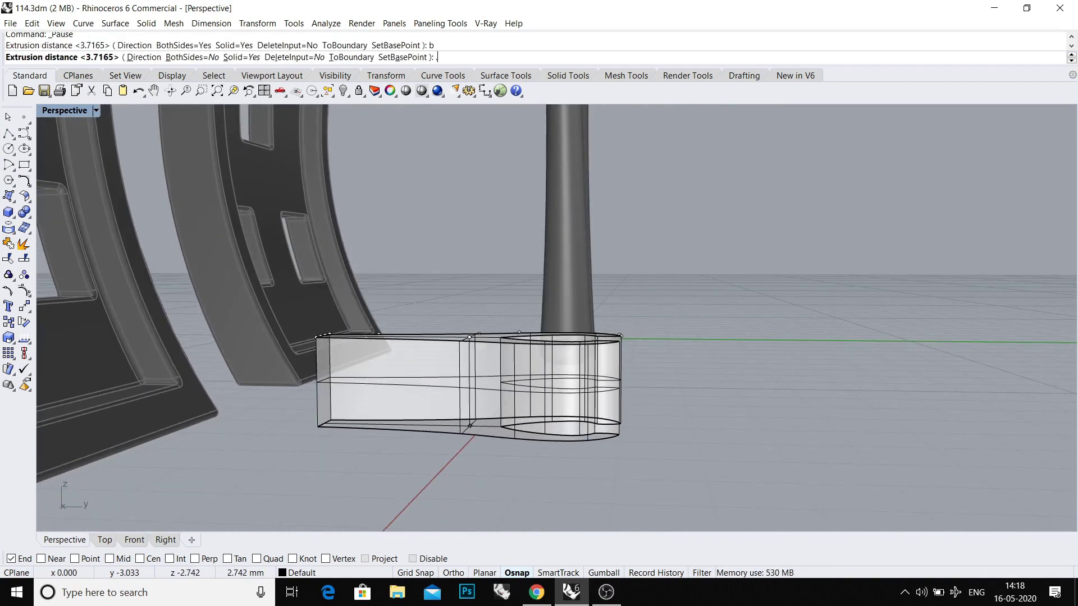
click(434, 427)
key(ctrl+F3)
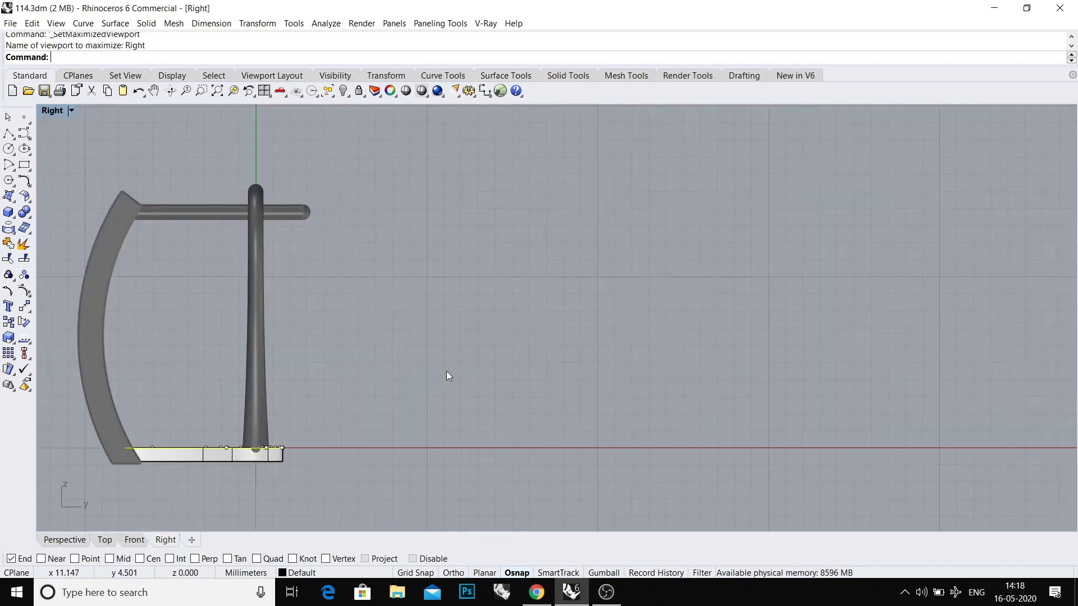
text(orient)
key(Return)
scroll(295, 381, up, 3)
drag(295, 381, 286, 428)
key(ctrl+alt+w)
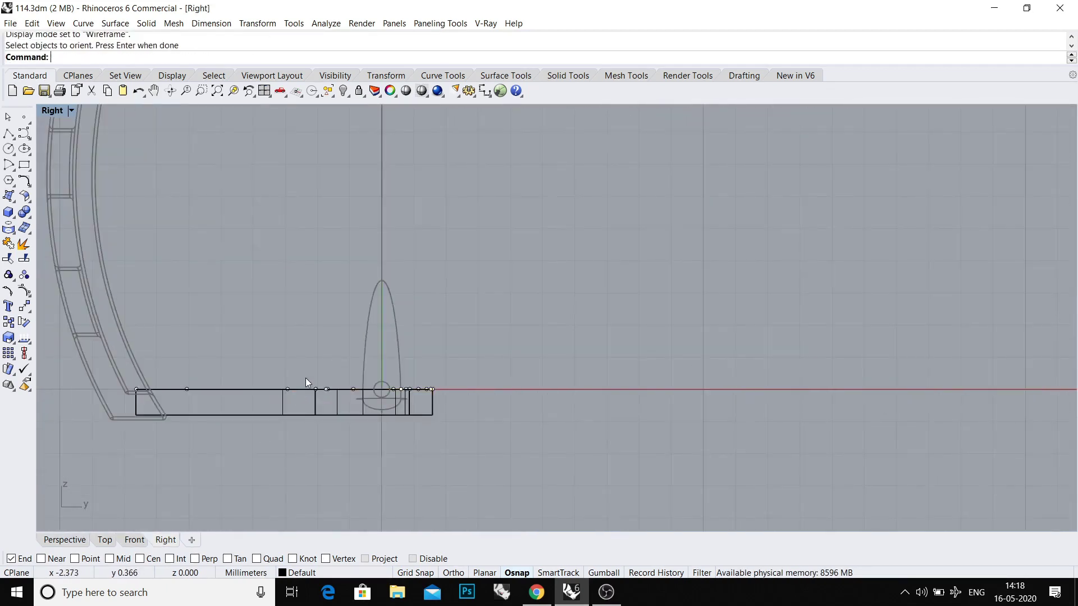
right_drag(282, 446, 367, 431)
text(sv)
key(Return)
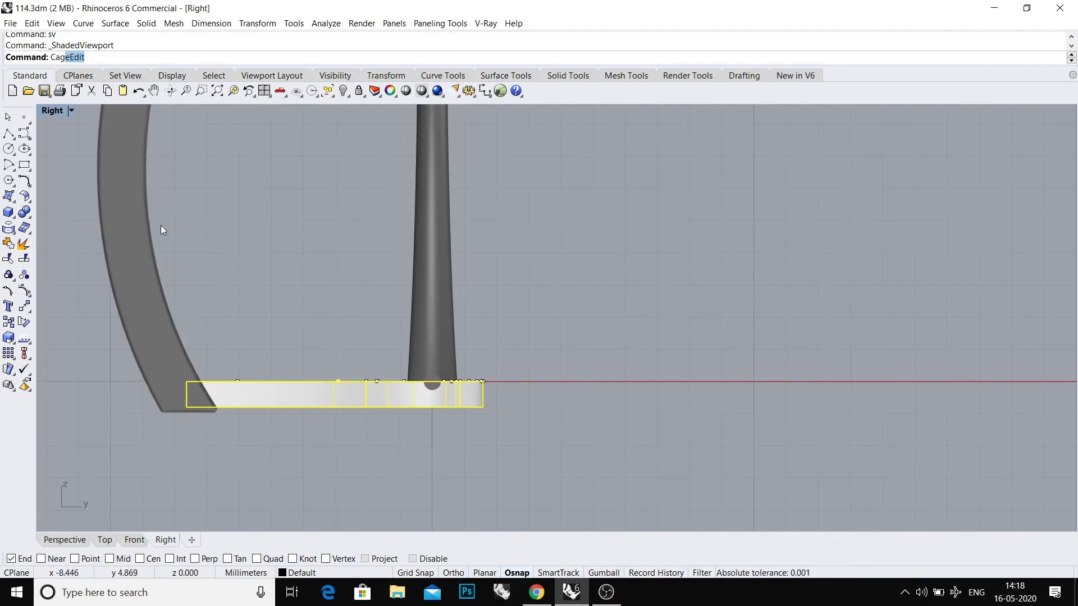
Cage the slab with a World bounding box and Scale1D the pin-end cage points.
key(Return)
click(116, 56)
click(159, 61)
key(Return)
drag(344, 296, 505, 421)
key(ctrl+alt+w)
scroll(382, 362, up, 2)
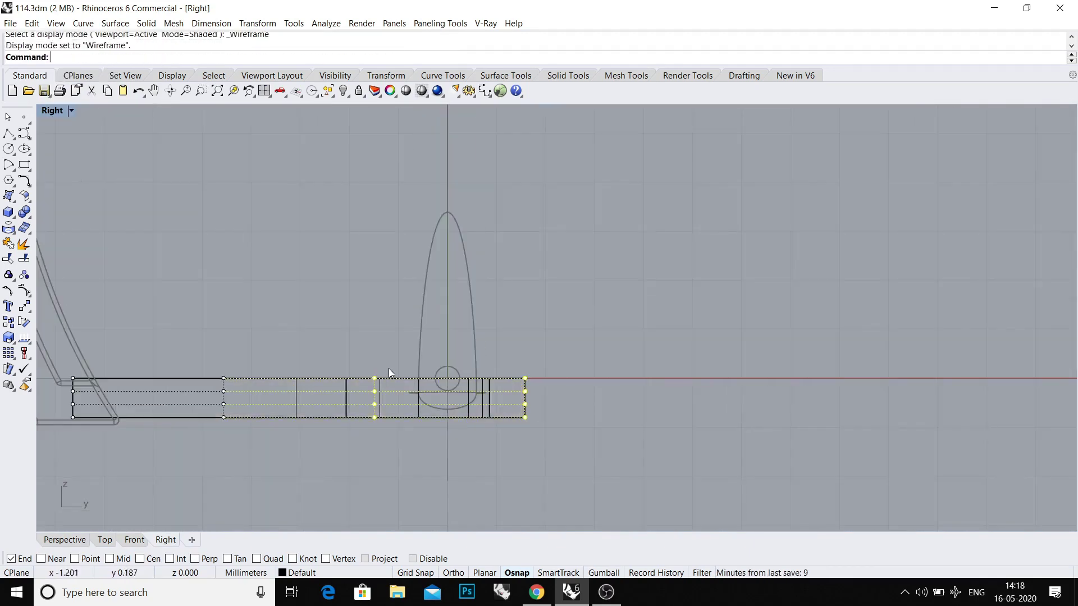
text(scale1d)
key(Return)
text(0)
key(Return)
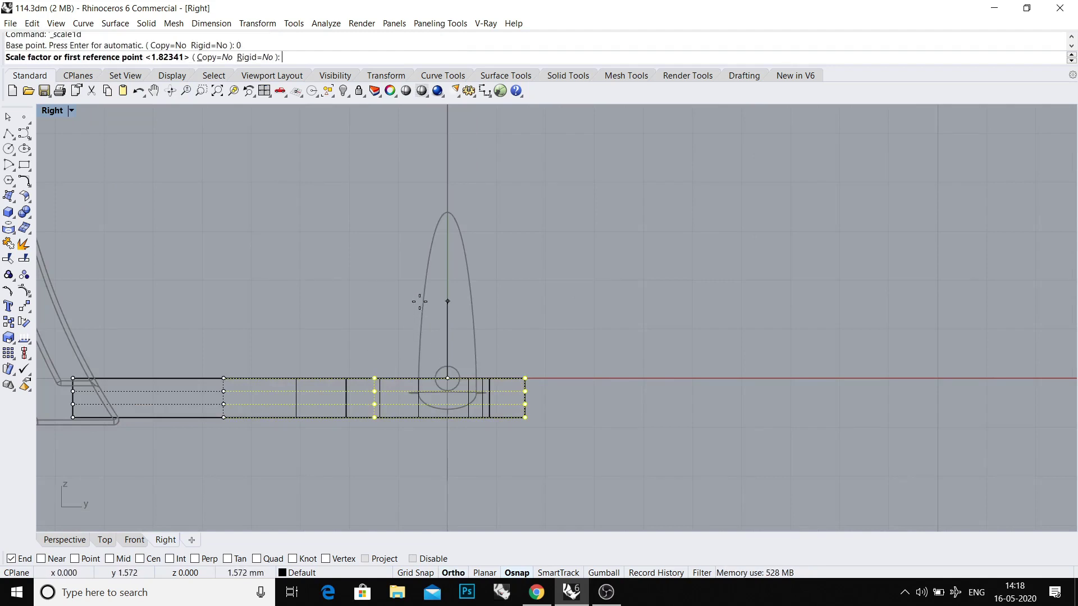
click(420, 301)
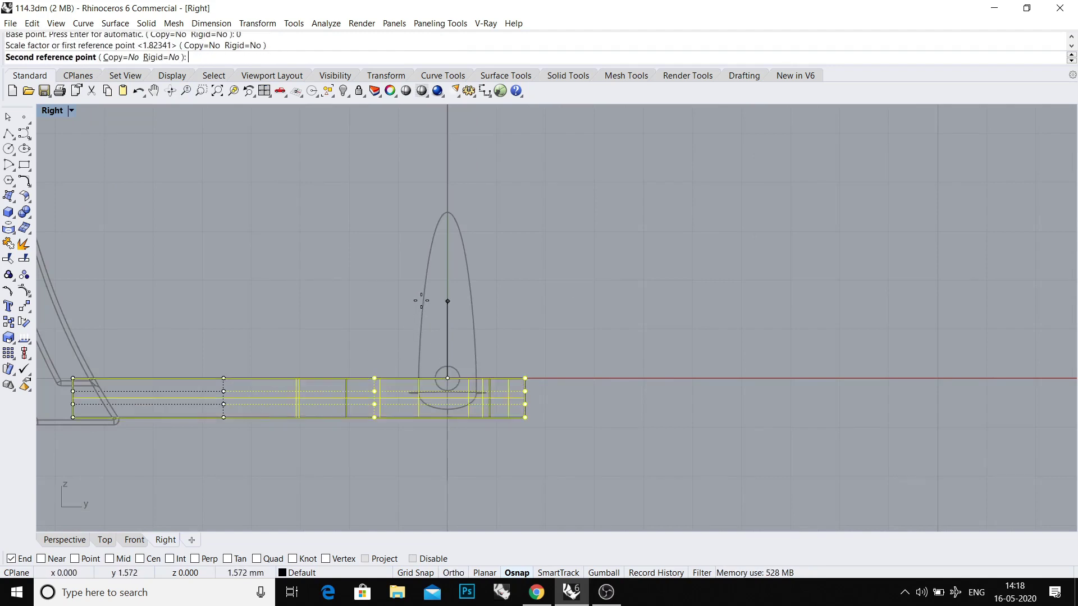
click(430, 262)
text(s)
Redo the one-direction scale from the pin-end edge to thicken the slab there.
key(Return)
scroll(527, 396, up, 2)
text(1oom)
key(Return)
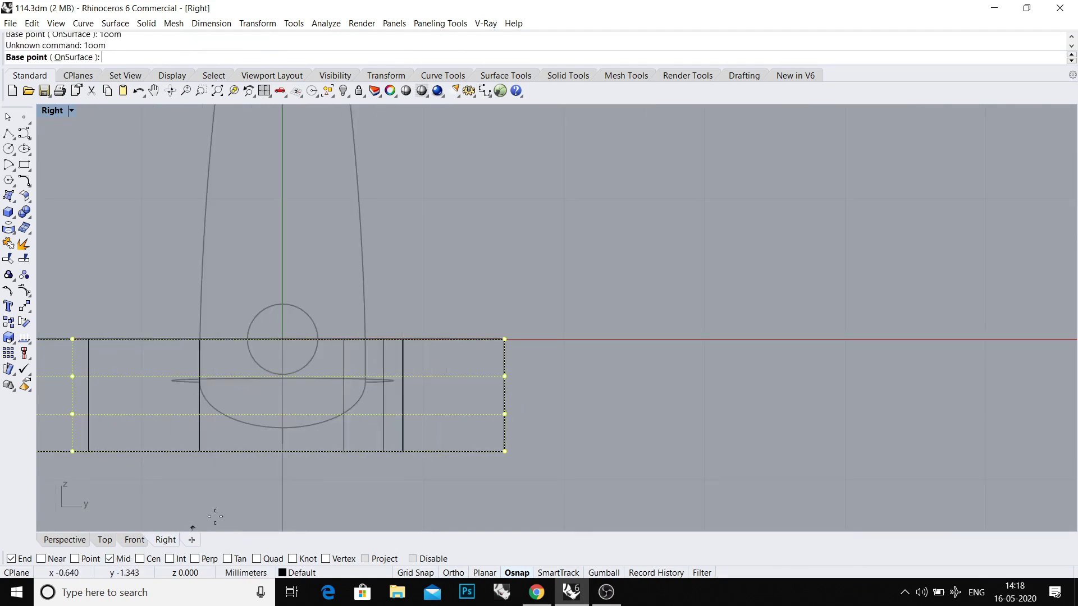
click(504, 396)
scroll(505, 397, down, 3)
click(520, 300)
scroll(520, 300, down, 2)
key(Escape)
key(Return)
click(511, 365)
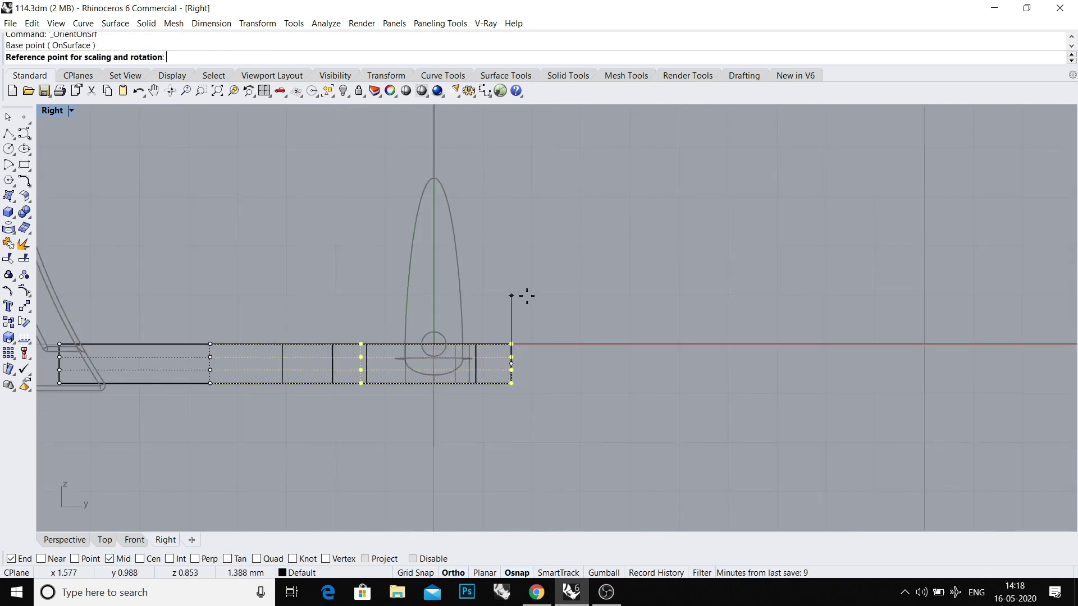
click(526, 294)
key(Escape)
click(511, 363)
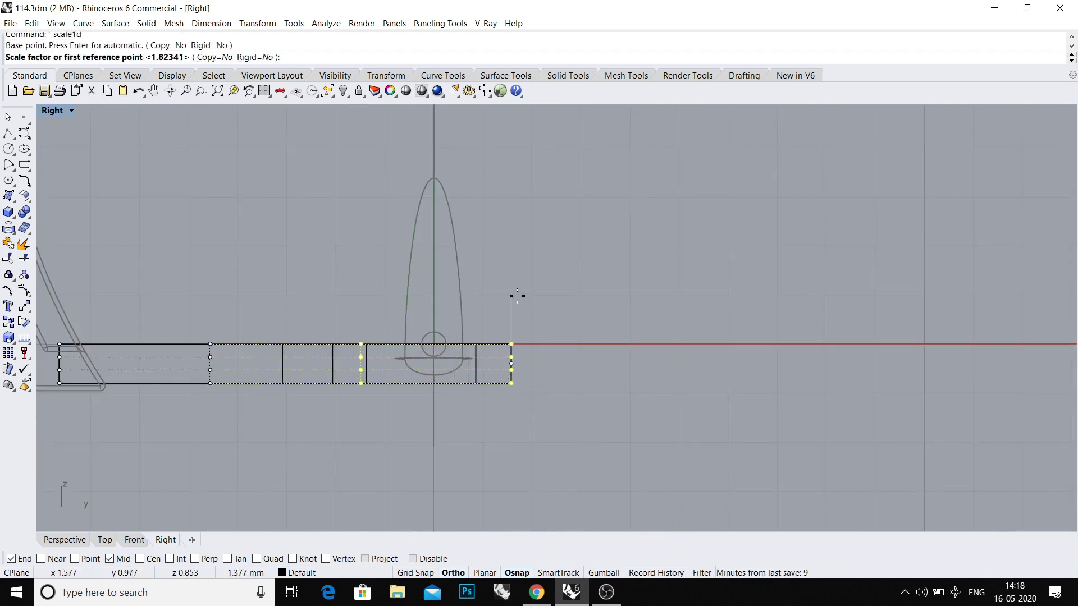
click(511, 295)
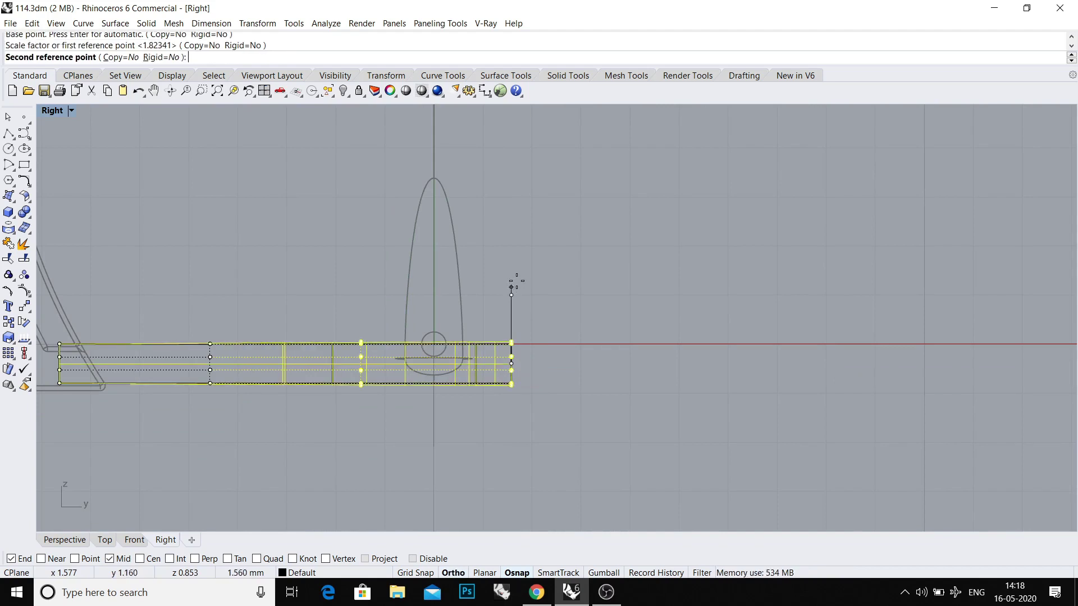
click(512, 233)
scroll(433, 337, down, 3)
Select the slab in shaded X-ray display and check the history recording settings.
key(ctrl+alt+s)
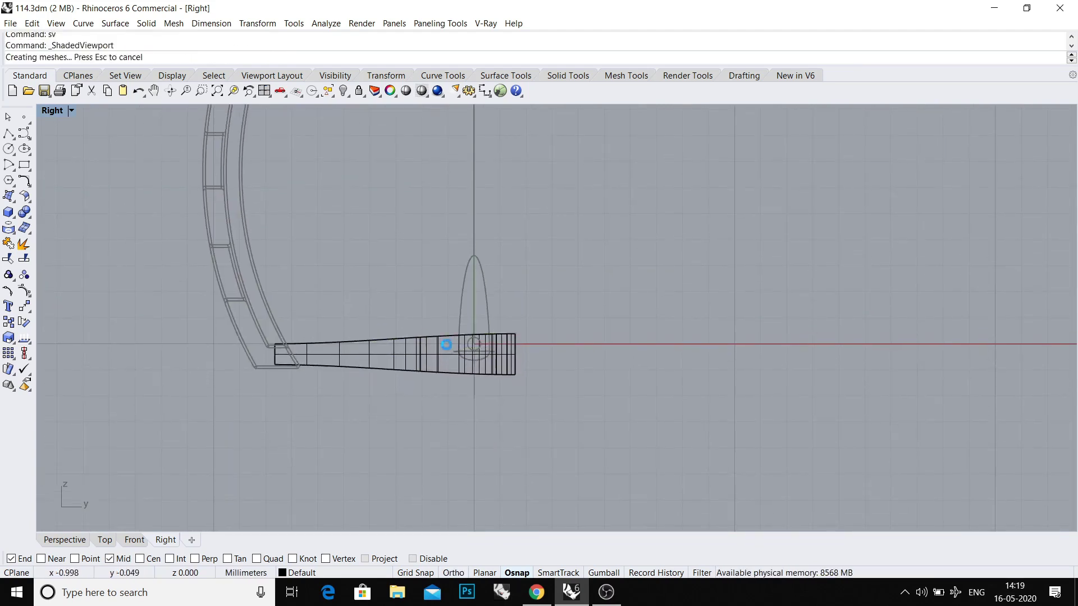
scroll(433, 342, up, 3)
click(433, 342)
key(ctrl+alt+g)
scroll(457, 364, up, 3)
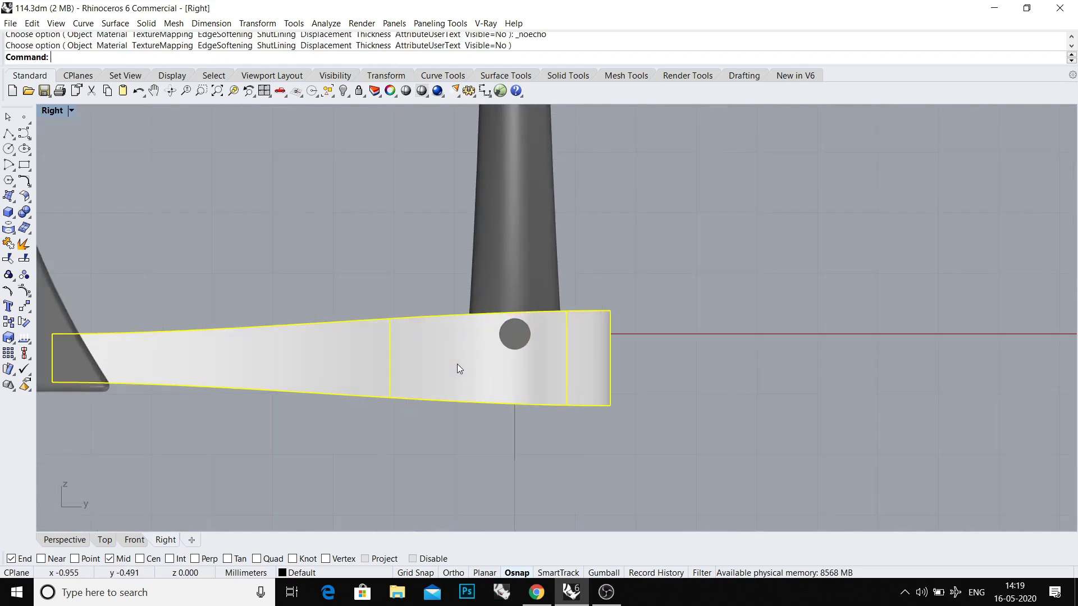
scroll(457, 364, up, 2)
drag(458, 379, 457, 347)
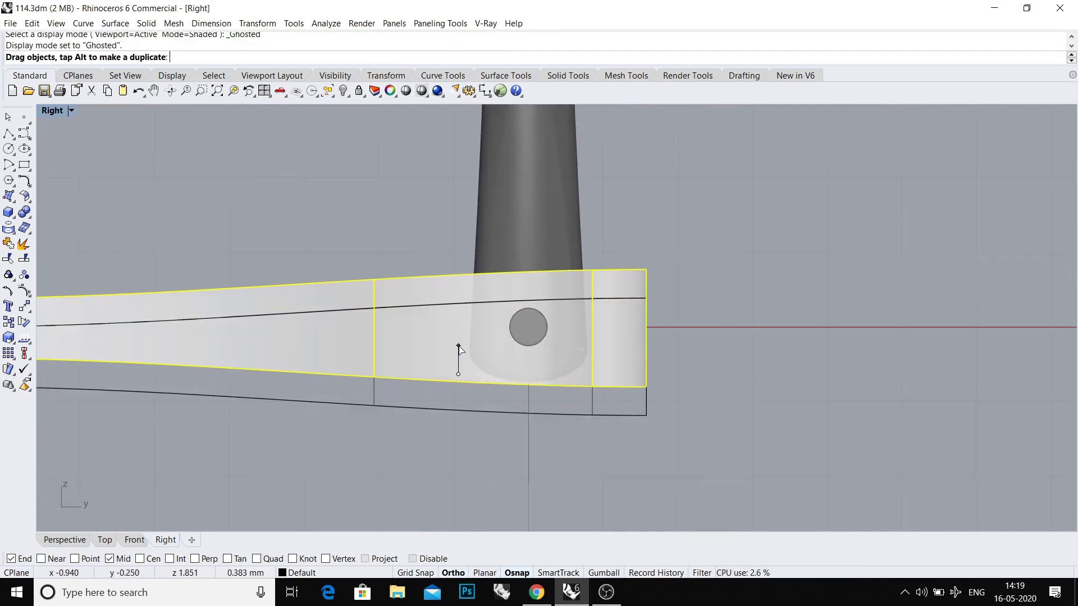
key(Escape)
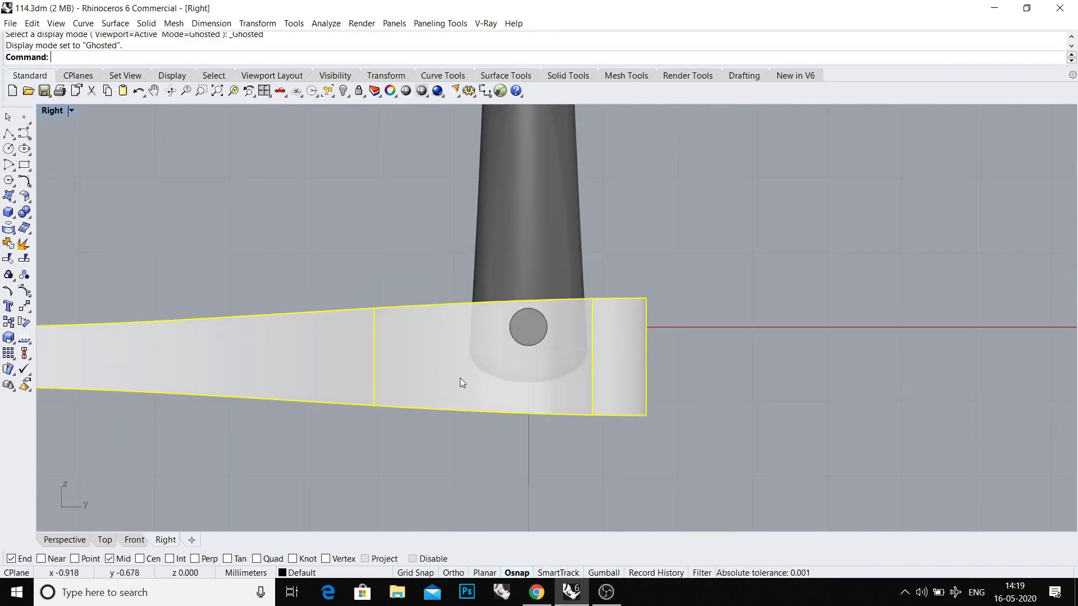
key(Escape)
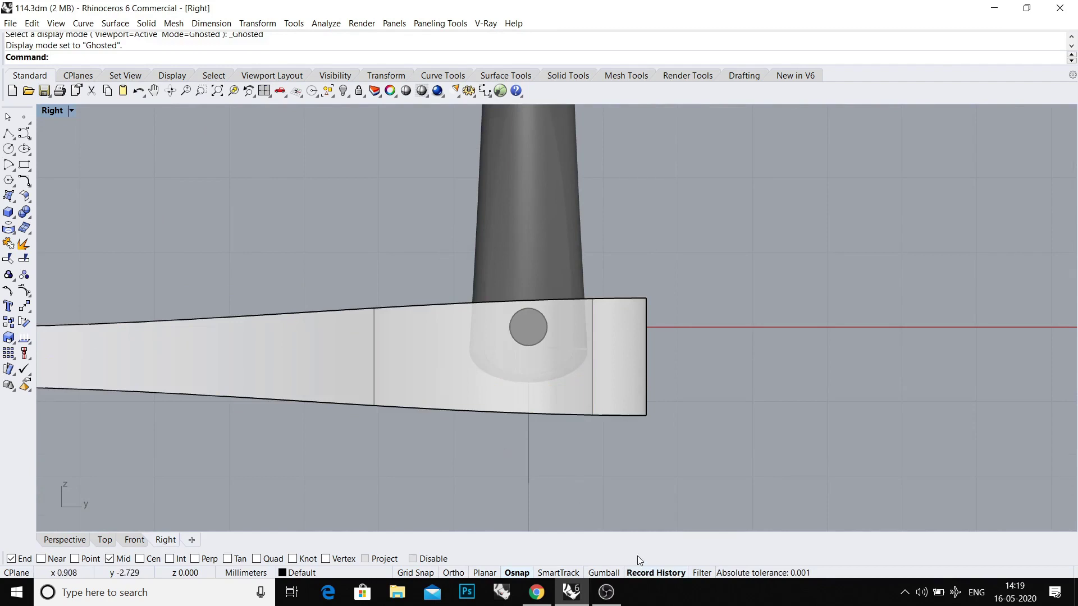
click(643, 576)
click(677, 536)
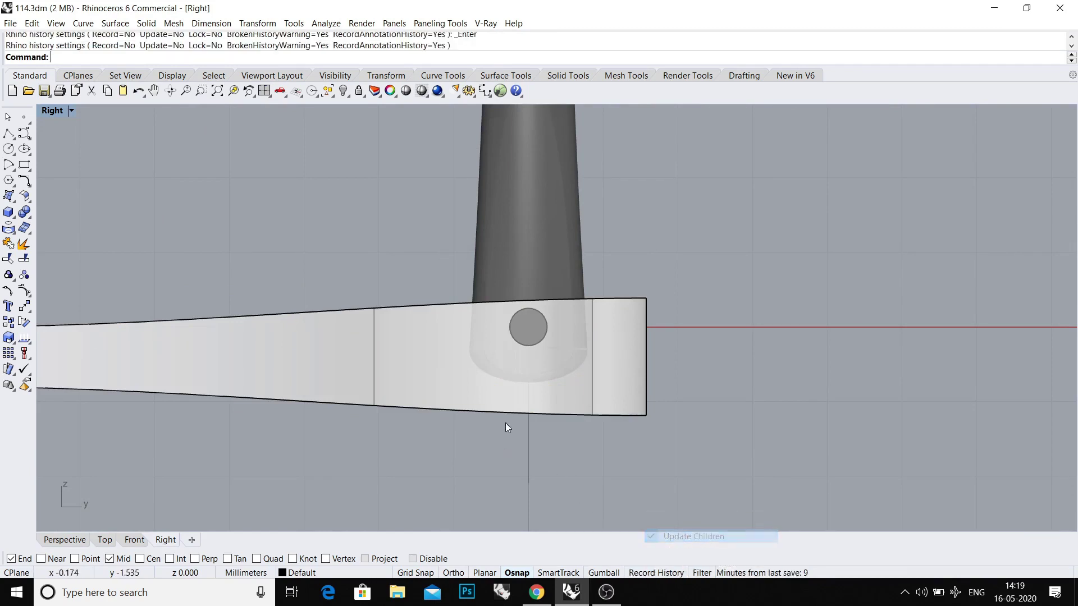
scroll(491, 396, up, 2)
Move the arm out of its cage, accept the warning, and delete the cage.
drag(446, 396, 445, 372)
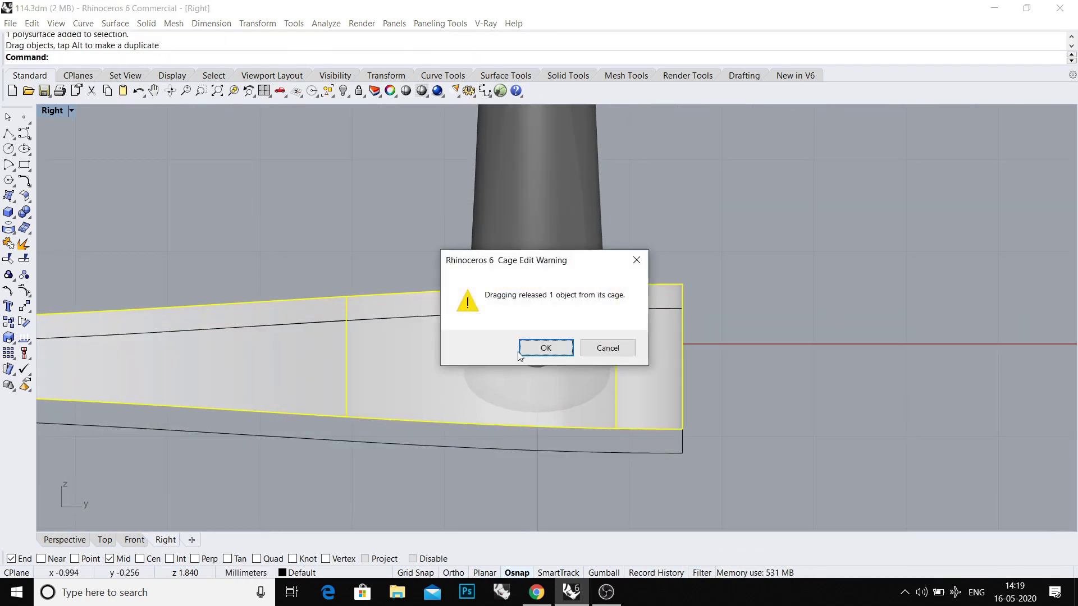
click(545, 347)
scroll(530, 347, down, 2)
scroll(496, 367, down, 1)
key(Escape)
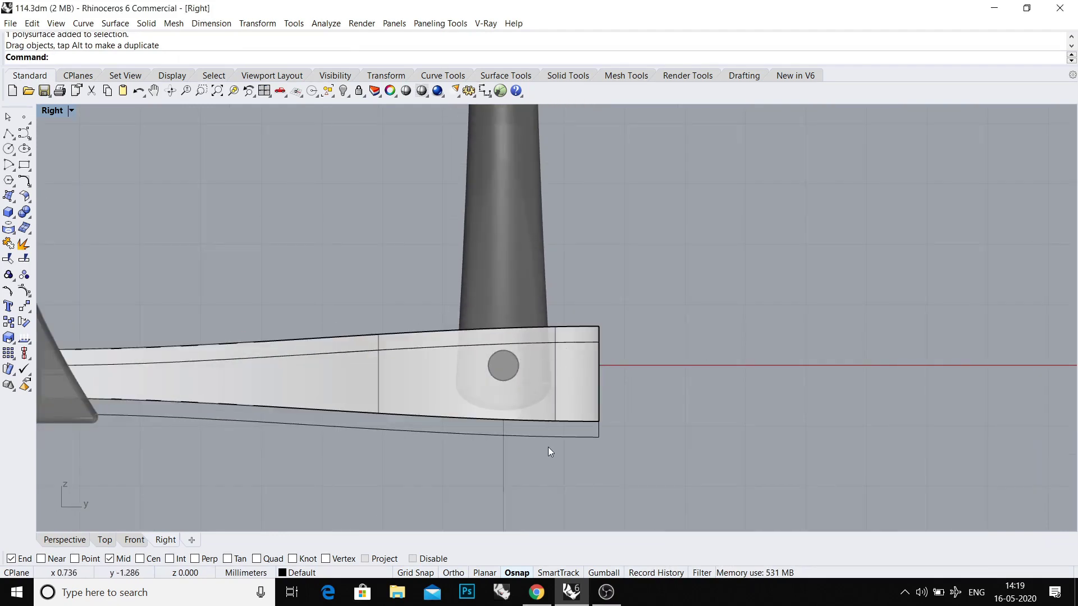
key(Delete)
scroll(491, 364, up, 2)
click(559, 345)
scroll(541, 356, up, 2)
drag(541, 349, 541, 345)
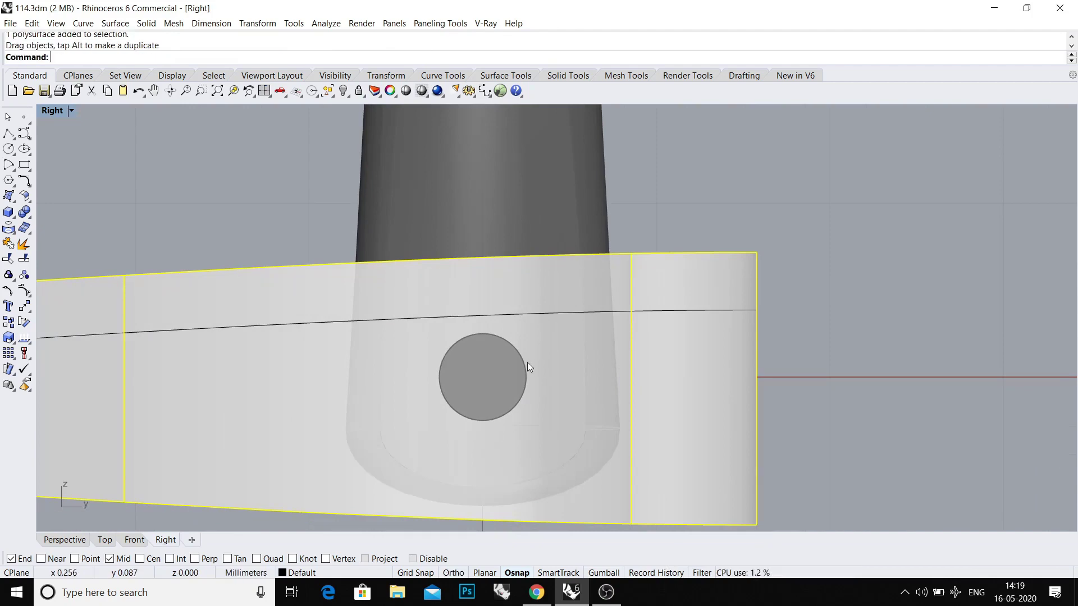
scroll(529, 363, down, 2)
key(Escape)
right_drag(532, 359, 508, 370)
text(unlock)
Unlock all parts and Boolean-difference the pin from the arm to cut the hole.
key(Return)
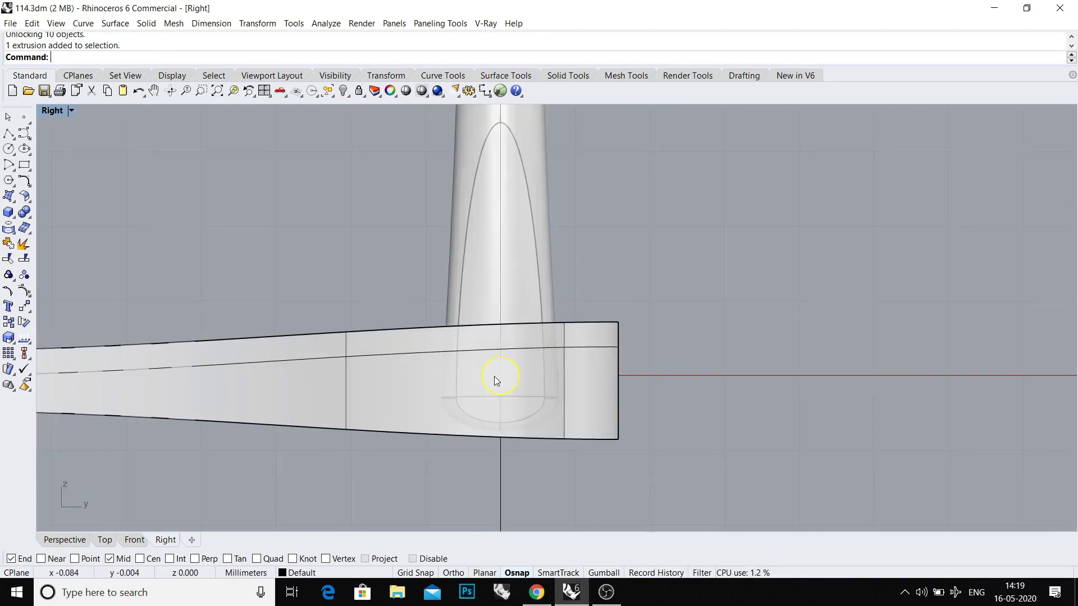
key(ctrl+F4)
key(ctrl+F1)
key(ctrl+F4)
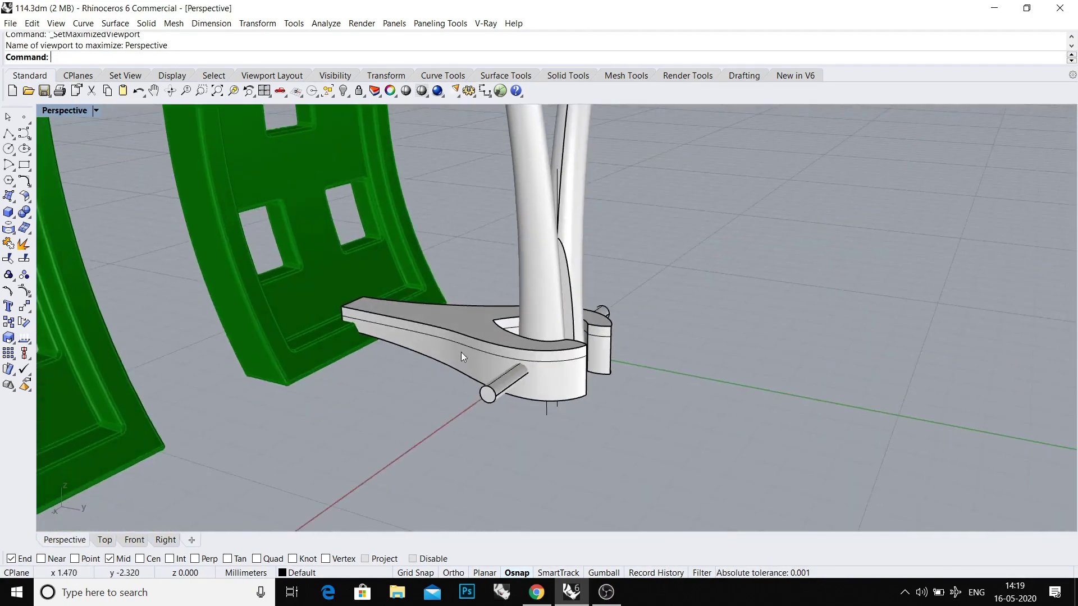
scroll(467, 355, up, 3)
click(514, 404)
text(booleandifference)
key(Return)
click(561, 454)
key(Return)
right_drag(561, 453, 577, 502)
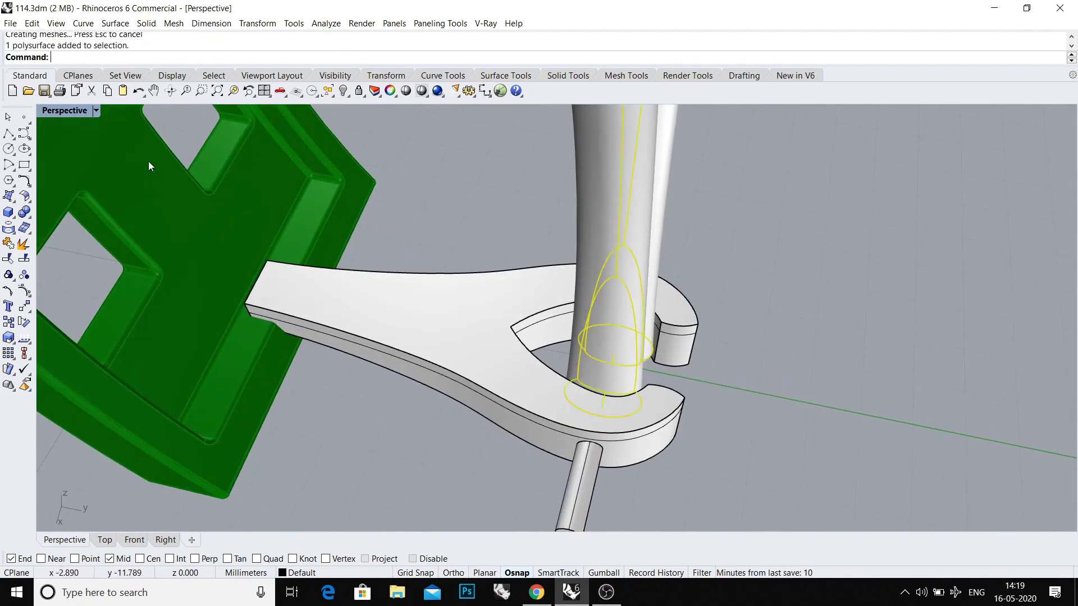
key(ctrl+F3)
In four shaded viewports, rotate the earring wire 90° in the Right view.
double_click(53, 112)
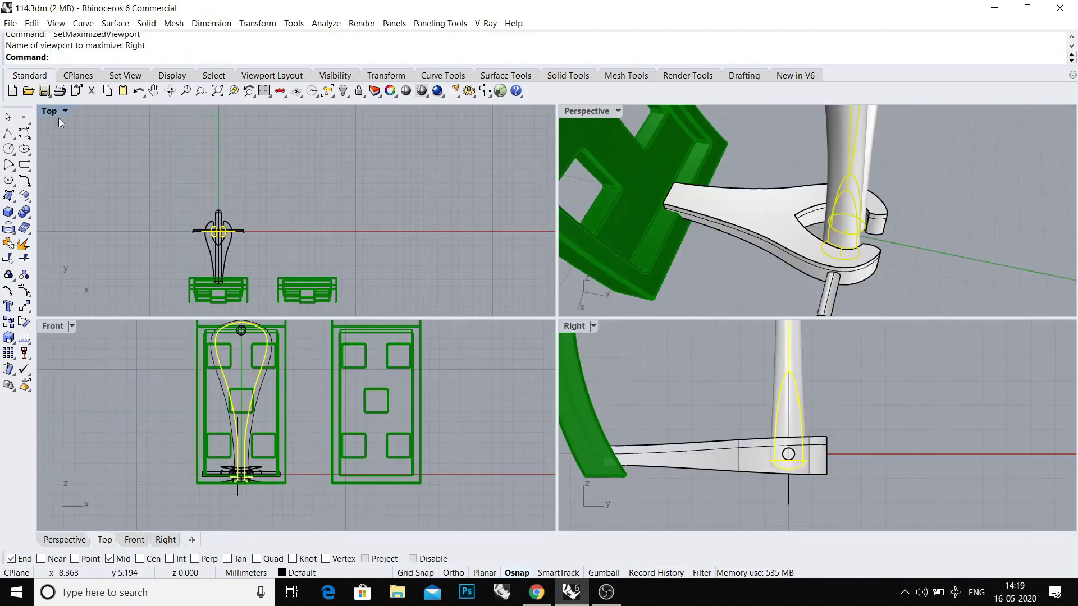
mouse_move(703, 254)
right_down()
mouse_move(831, 272)
mouse_move(908, 268)
mouse_move(750, 277)
right_up()
text(sv)
key(Return)
key(Escape)
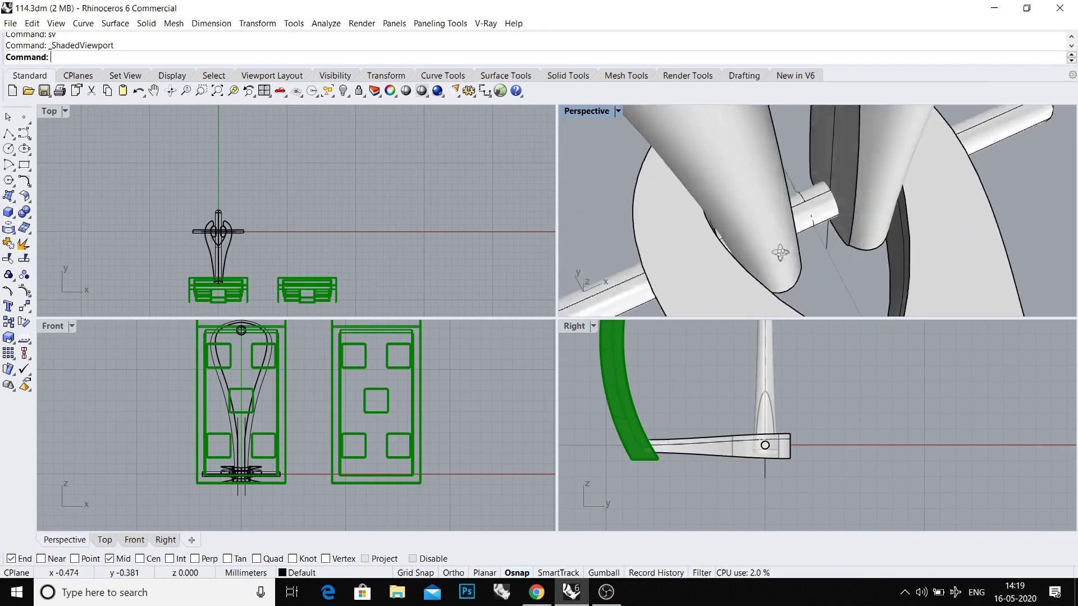
click(764, 387)
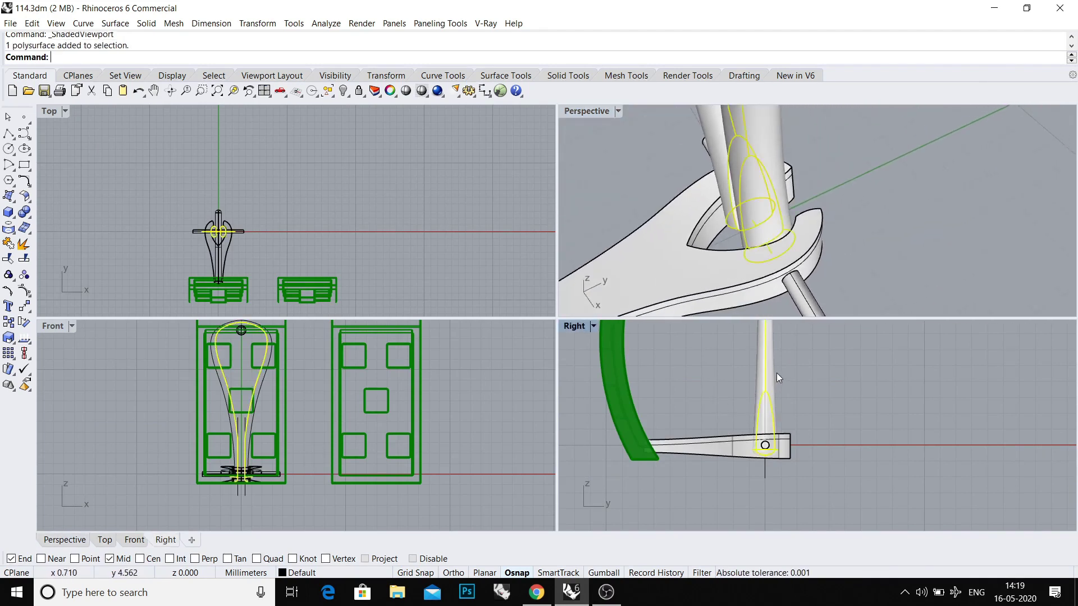
right_drag(776, 373, 743, 432)
text(r)
key(Return)
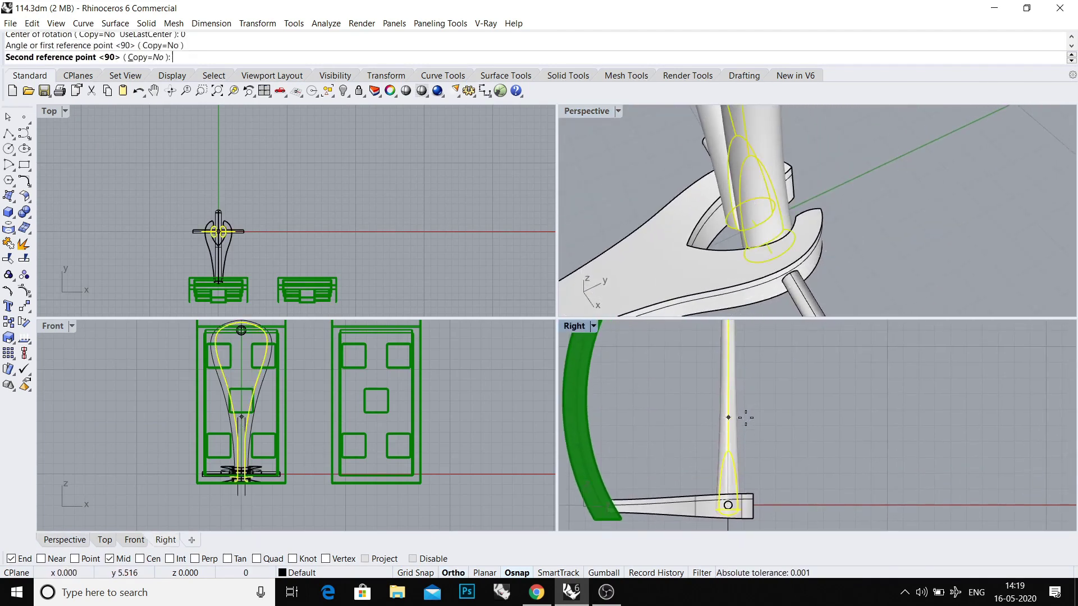
click(816, 436)
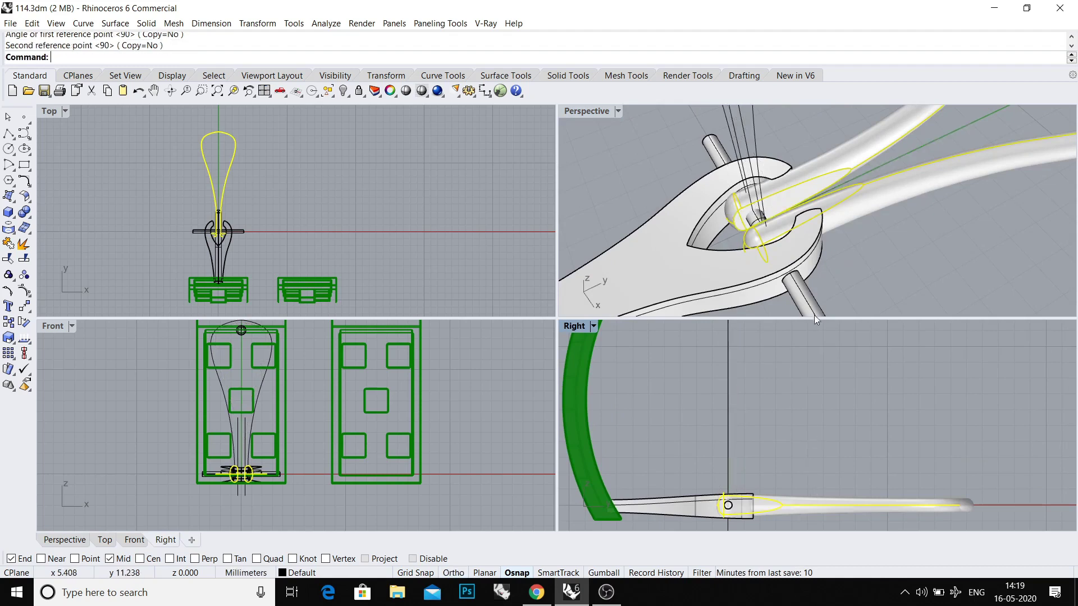
Inspect the rotated wire's fit through the clip in a maximized, orbited Perspective view.
key(Escape)
mouse_move(809, 283)
right_down()
mouse_move(773, 228)
mouse_move(598, 114)
right_up()
scroll(773, 228, up, 3)
double_click(598, 114)
mouse_move(654, 226)
right_down()
mouse_move(709, 306)
mouse_move(752, 331)
mouse_move(732, 345)
right_up()
click(685, 288)
key(Escape)
click(645, 269)
mouse_move(645, 268)
right_down()
mouse_move(650, 360)
mouse_move(621, 314)
mouse_move(549, 366)
mouse_move(583, 315)
right_up()
key(Escape)
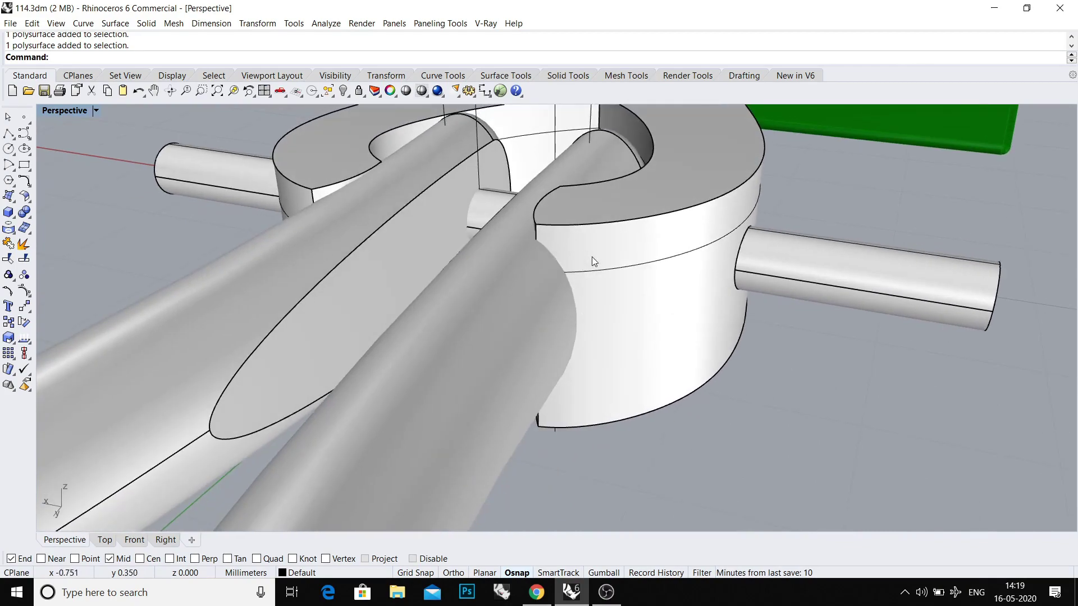
mouse_move(585, 255)
right_down()
mouse_move(637, 357)
mouse_move(454, 372)
right_up()
Lock every object except the clip so only its jaw stays editable.
key(ctrl+F2)
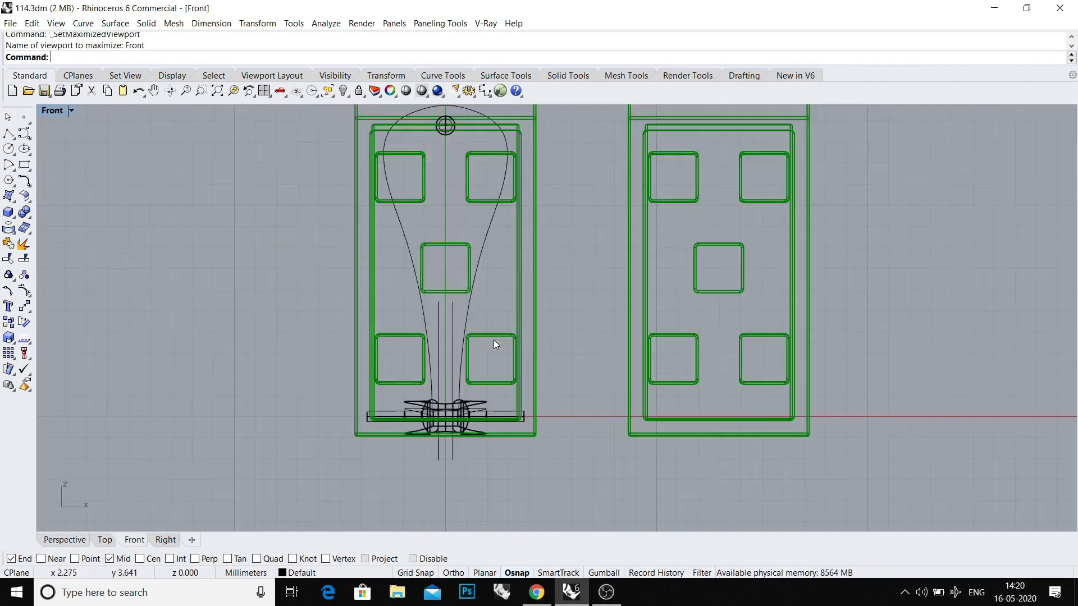
key(ctrl+F1)
scroll(388, 351, up, 5)
key(ctrl+alt+s)
click(376, 336)
scroll(375, 336, down, 3)
text(1)
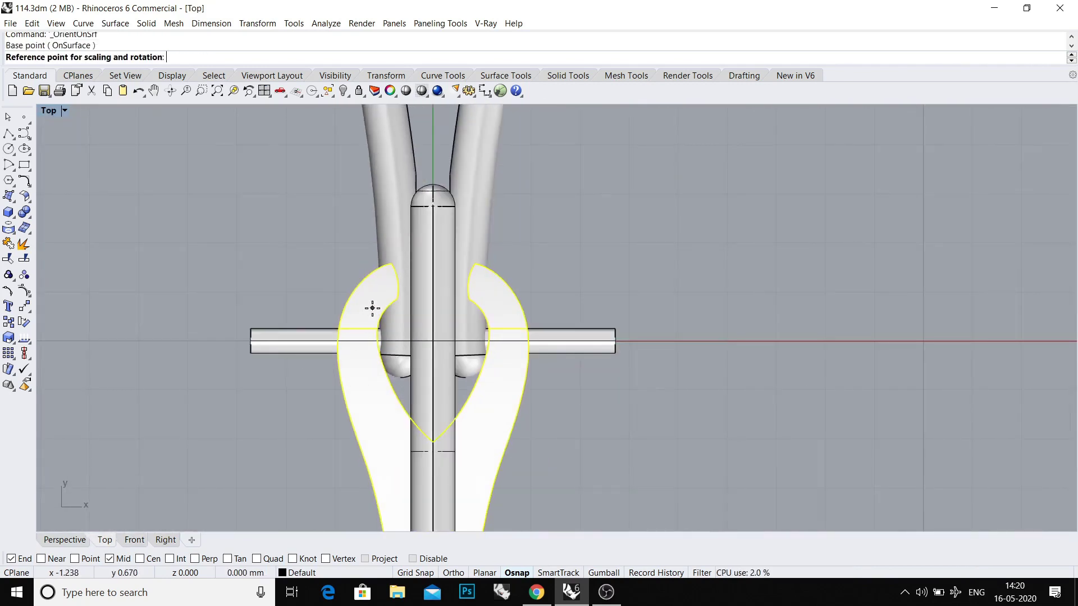
key(Escape)
scroll(372, 308, up, 2)
click(381, 287)
key(ctrl+i)
key(ctrl+l)
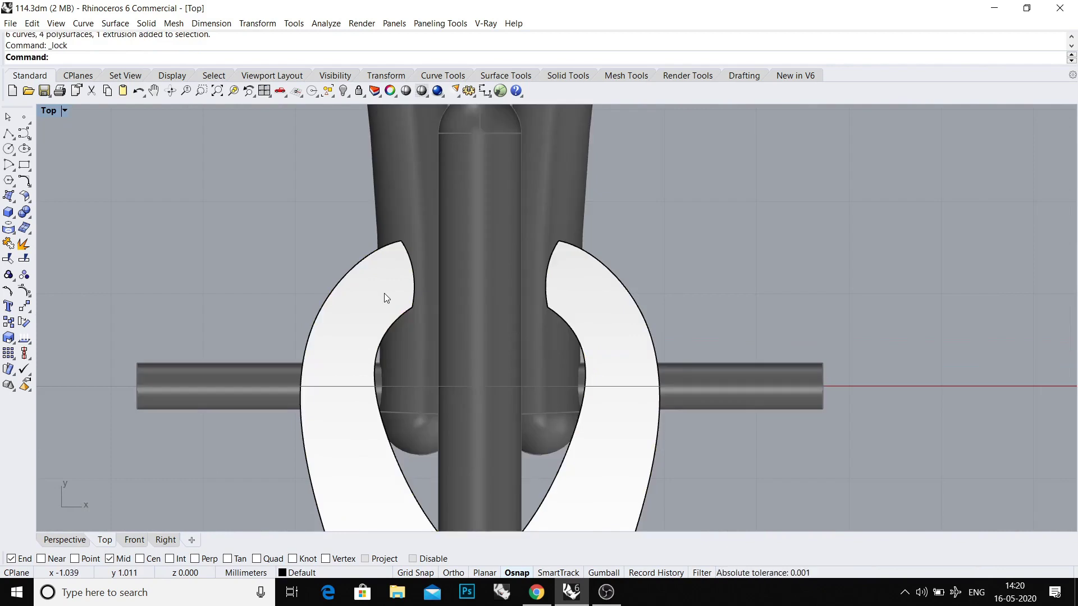
scroll(384, 297, up, 2)
Draw the jaw relief curve and loft a surface between it and its mirror.
click(392, 349)
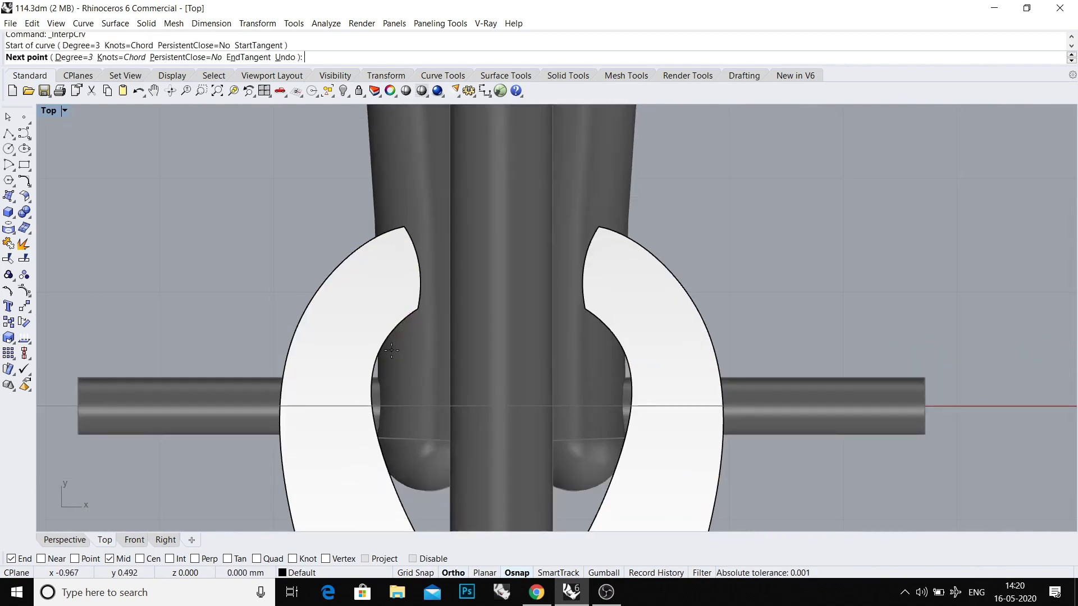
click(395, 294)
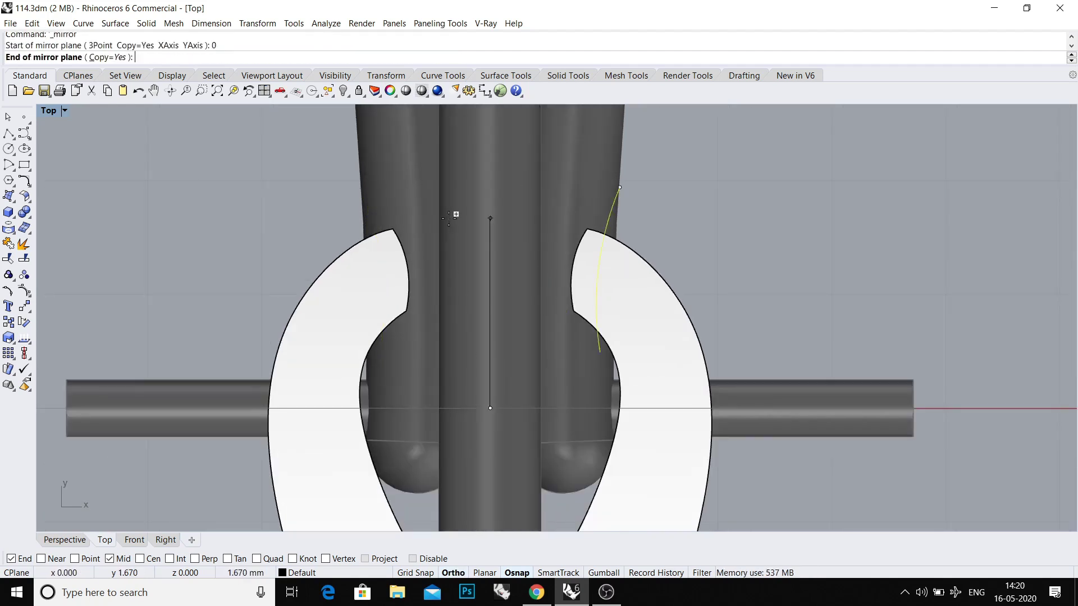
text(loft)
key(Return)
key(Return)
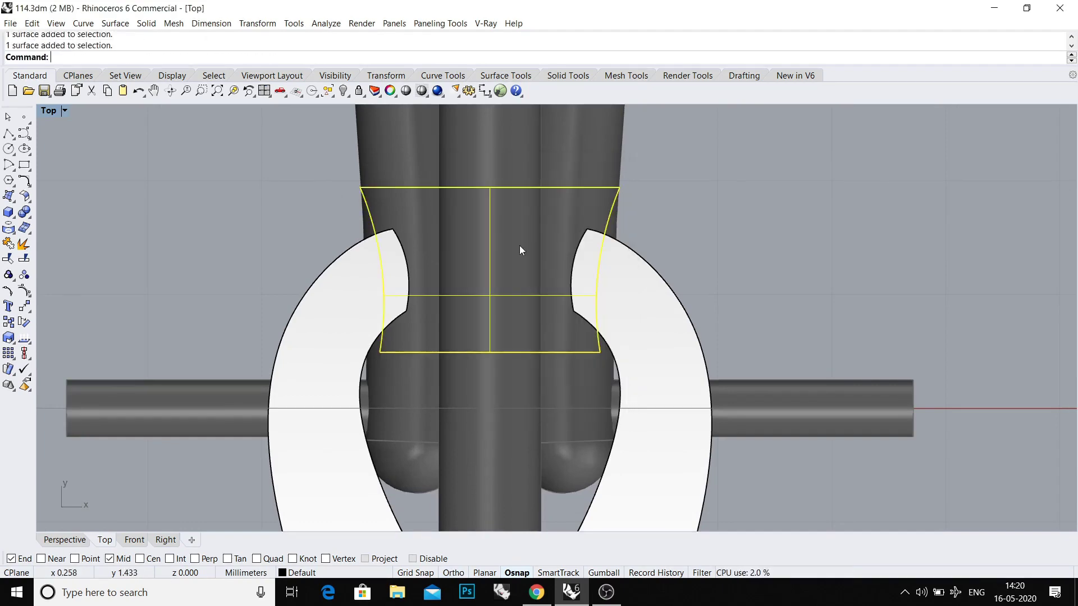
key(ctrl+F4)
right_drag(528, 251, 637, 165)
text(extrudesrf)
Extrude the lofted surface into a box, subtract it from the clip, and delete the box.
key(Return)
click(517, 150)
mouse_move(516, 150)
right_down()
mouse_move(539, 282)
mouse_move(529, 314)
mouse_move(614, 378)
mouse_move(704, 407)
mouse_move(487, 330)
mouse_move(480, 374)
mouse_move(531, 279)
mouse_move(579, 267)
mouse_move(619, 311)
right_up()
click(538, 282)
key(Return)
click(500, 288)
key(Return)
click(530, 314)
key(Delete)
text(Unlock)
key(Return)
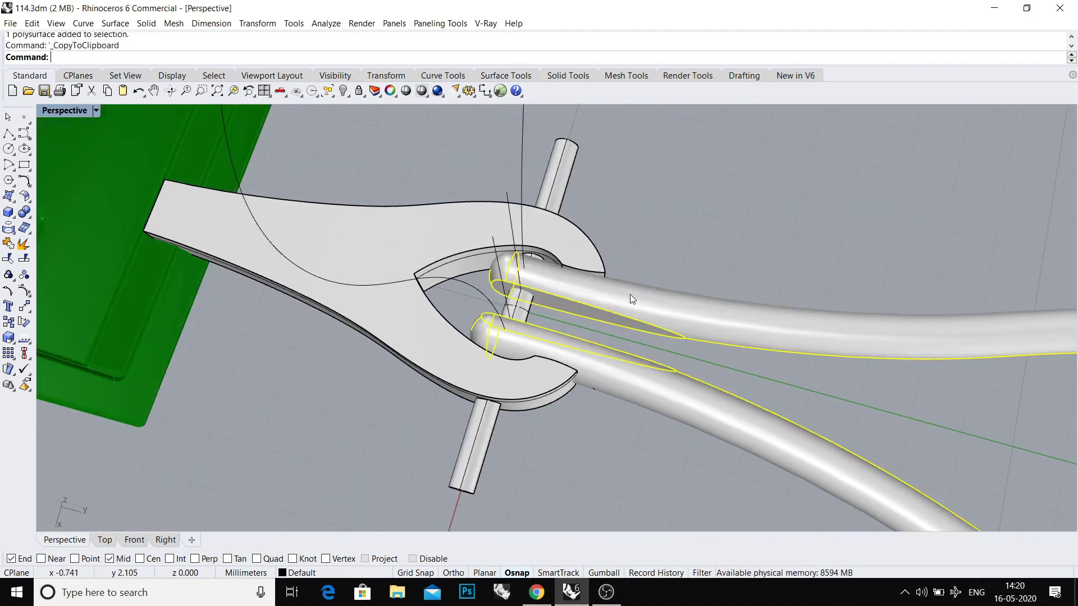
key(ctrl+F1)
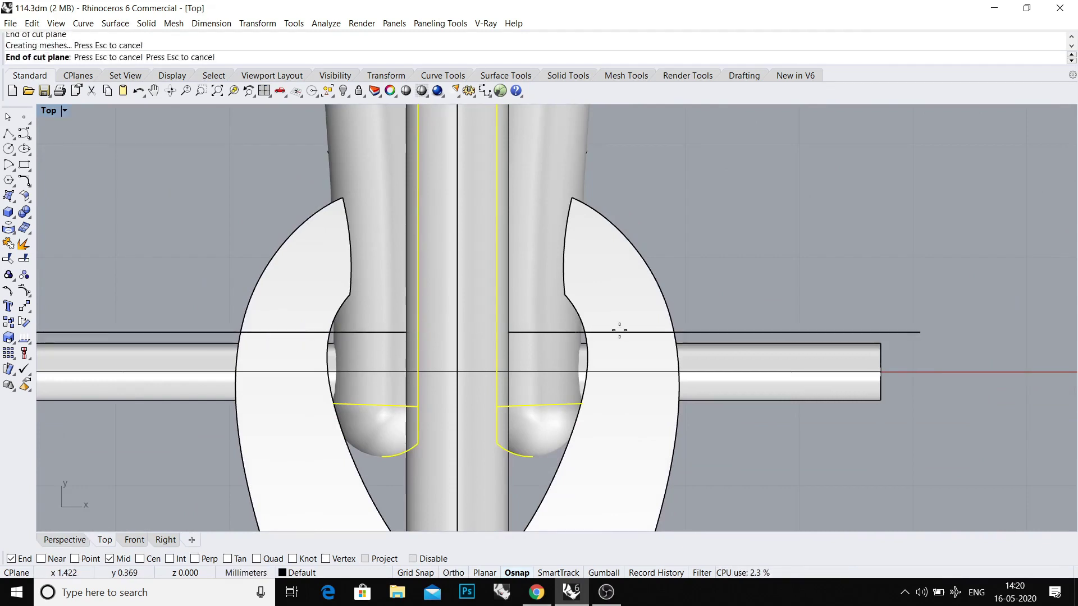
Extrude a cut plane into a slab, subtract it, and delete the slab.
click(727, 331)
scroll(727, 331, down, 2)
text(ExtrudeSrf)
key(Return)
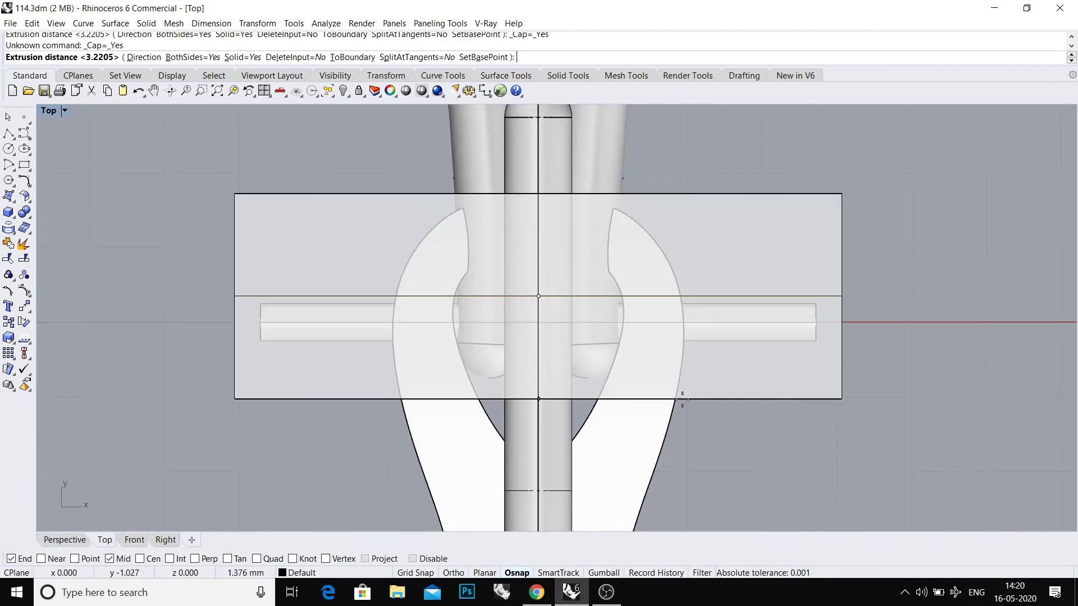
click(587, 188)
text(BooleanDifference)
key(Return)
click(597, 335)
right_click(597, 334)
right_drag(597, 334, 573, 376)
click(655, 356)
key(Delete)
Subtract the hinge pin from the clip and delete the pin.
key(ctrl+F4)
mouse_move(691, 355)
right_down()
mouse_move(560, 324)
mouse_move(507, 264)
mouse_move(555, 264)
mouse_move(587, 295)
mouse_move(486, 251)
mouse_move(593, 274)
mouse_move(569, 336)
right_up()
click(491, 233)
key(Return)
key(Return)
click(585, 290)
key(Delete)
Paste the copied wire tubes back and rotate them 90° upright in the Right view.
mouse_move(579, 255)
right_down()
mouse_move(652, 295)
mouse_move(637, 291)
mouse_move(671, 335)
right_up()
key(ctrl+v)
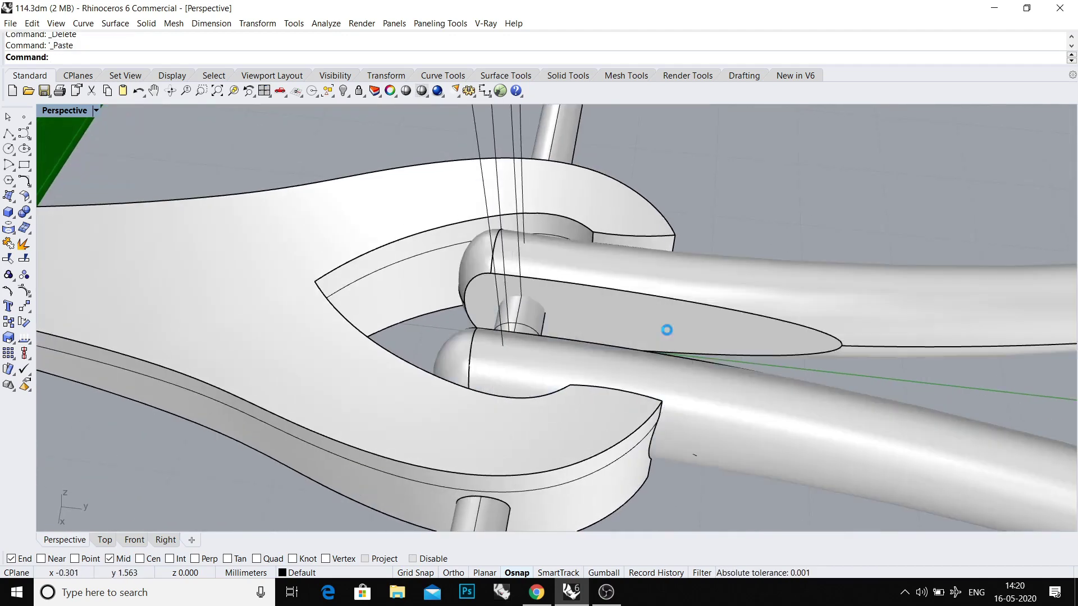
scroll(666, 329, down, 5)
scroll(661, 307, up, 5)
right_drag(606, 270, 573, 365)
click(573, 365)
key(ctrl+F2)
key(ctrl+F3)
scroll(581, 298, down, 2)
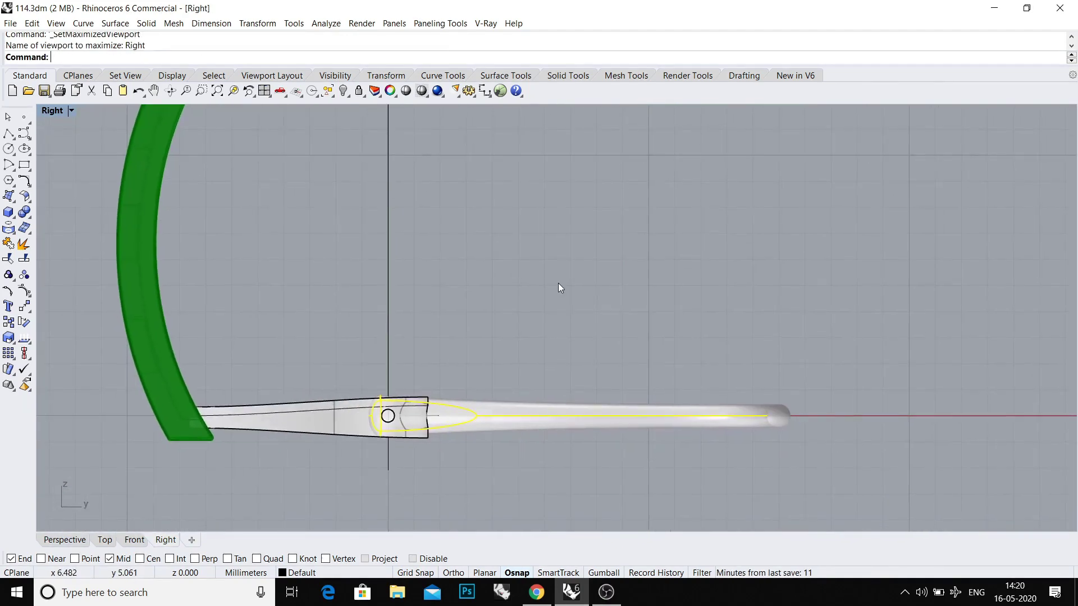
text(90)
key(Return)
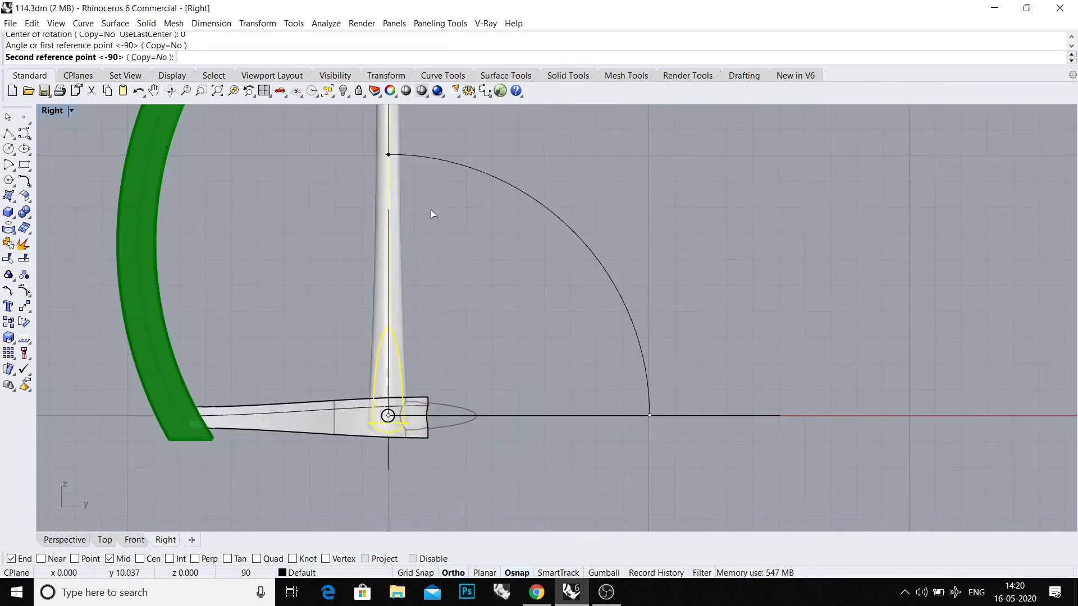
key(ctrl+F4)
mouse_move(475, 370)
right_down()
mouse_move(623, 343)
mouse_move(575, 376)
mouse_move(536, 346)
mouse_move(637, 358)
mouse_move(585, 308)
mouse_move(505, 277)
mouse_move(606, 366)
right_up()
key(Escape)
scroll(536, 347, up, 5)
Bore the pin hole by subtracting the pin from both tubes.
click(533, 332)
shift+click(593, 352)
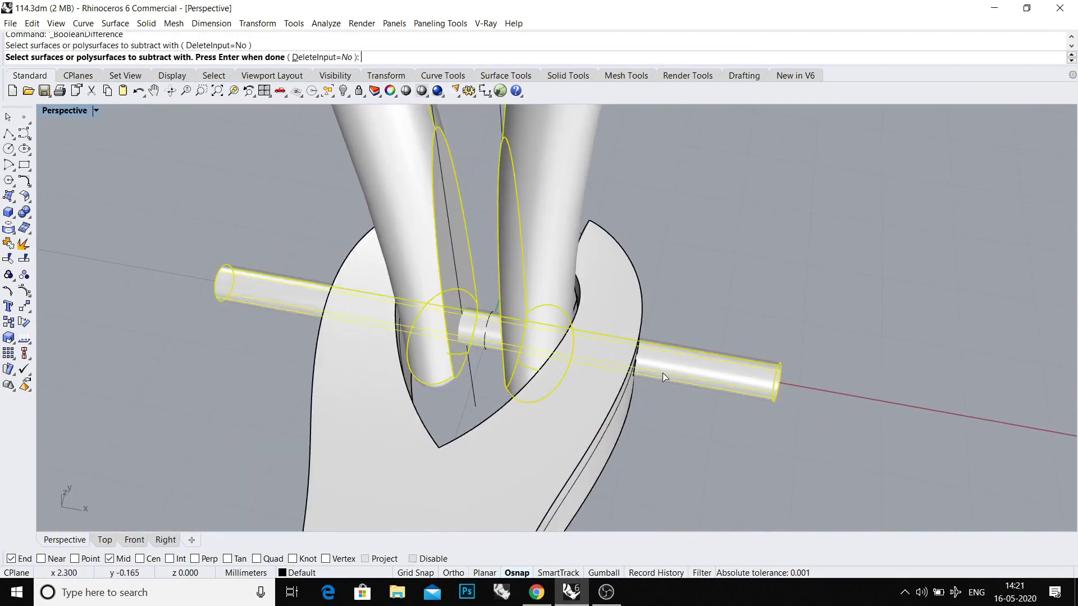
key(Return)
Rotate the earring wire about the hinge pin to swing it open.
double_click(65, 114)
click(66, 113)
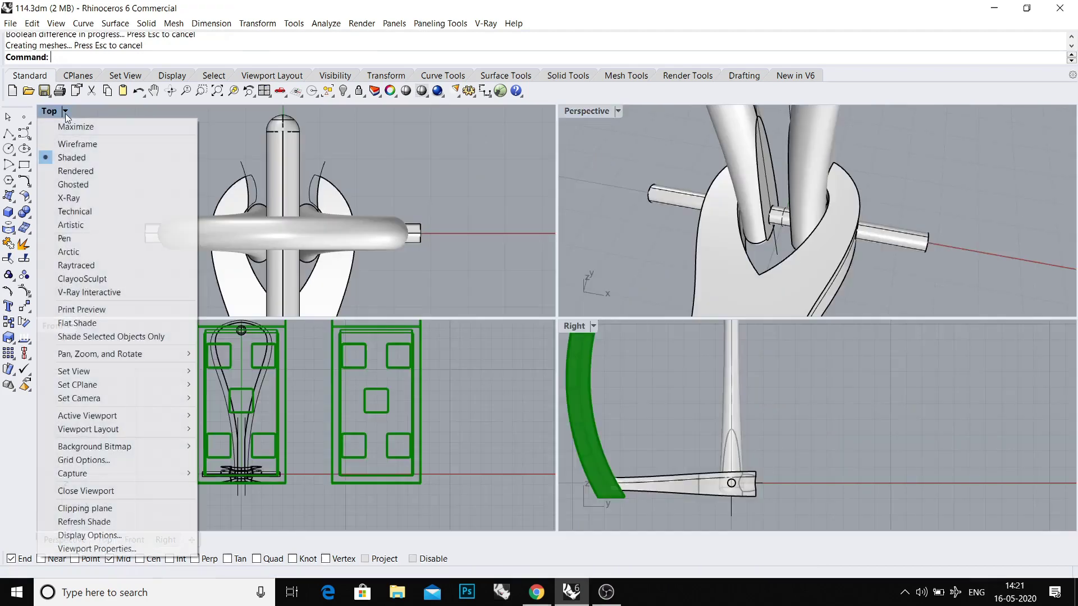
right_drag(737, 249, 743, 181)
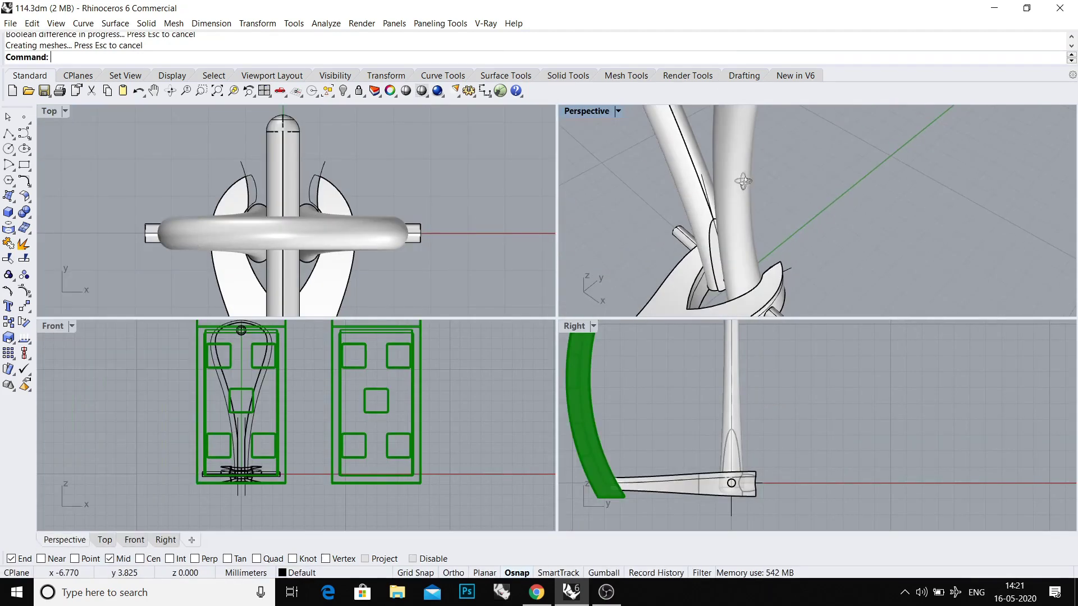
click(748, 247)
scroll(730, 445, up, 1)
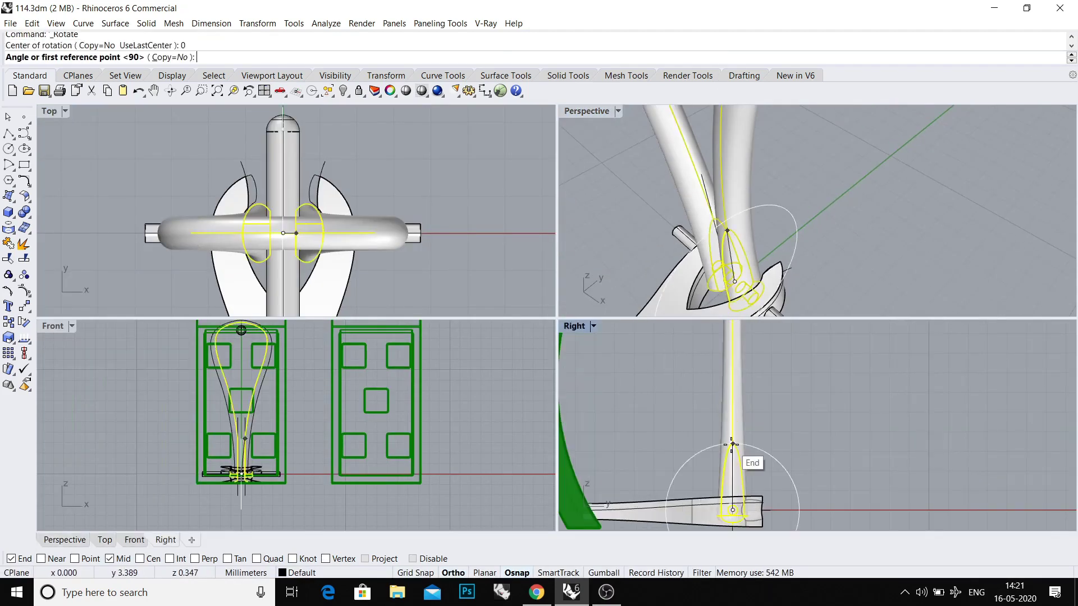
click(782, 412)
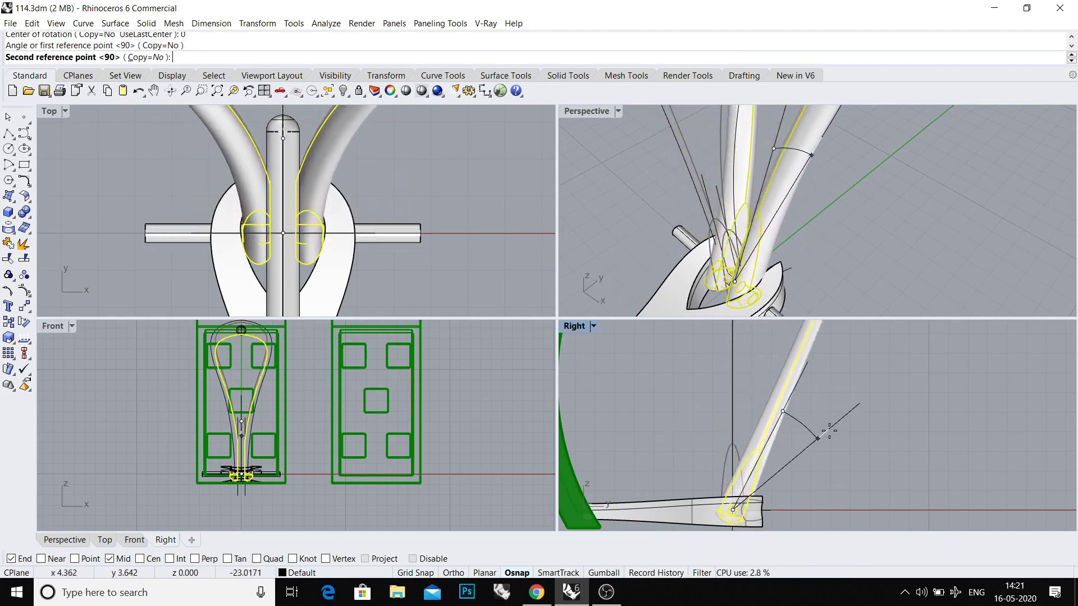
click(853, 464)
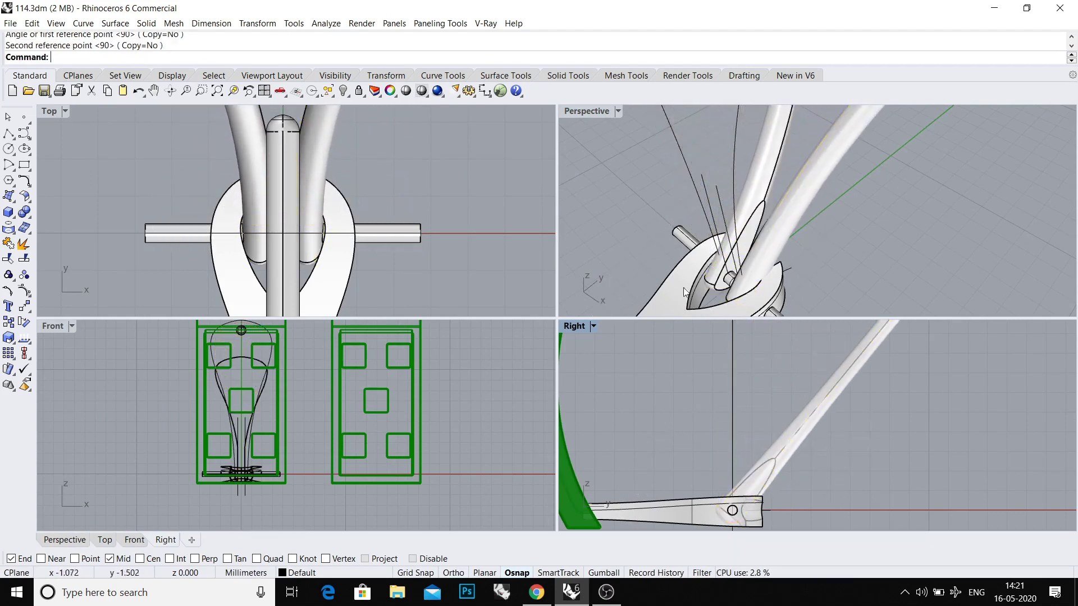
right_drag(675, 279, 722, 264)
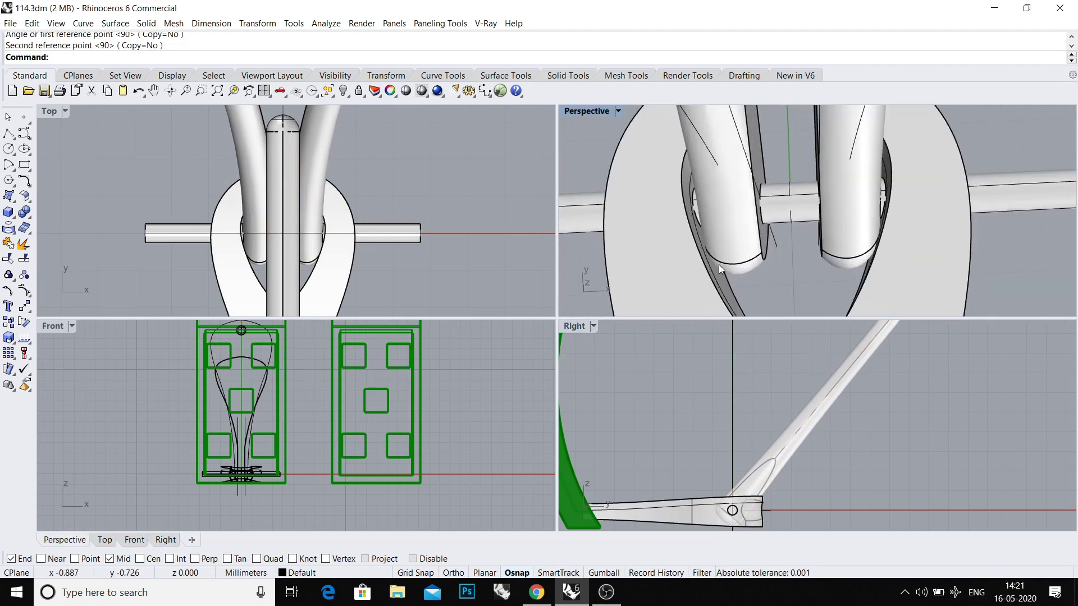
scroll(721, 260, down, 3)
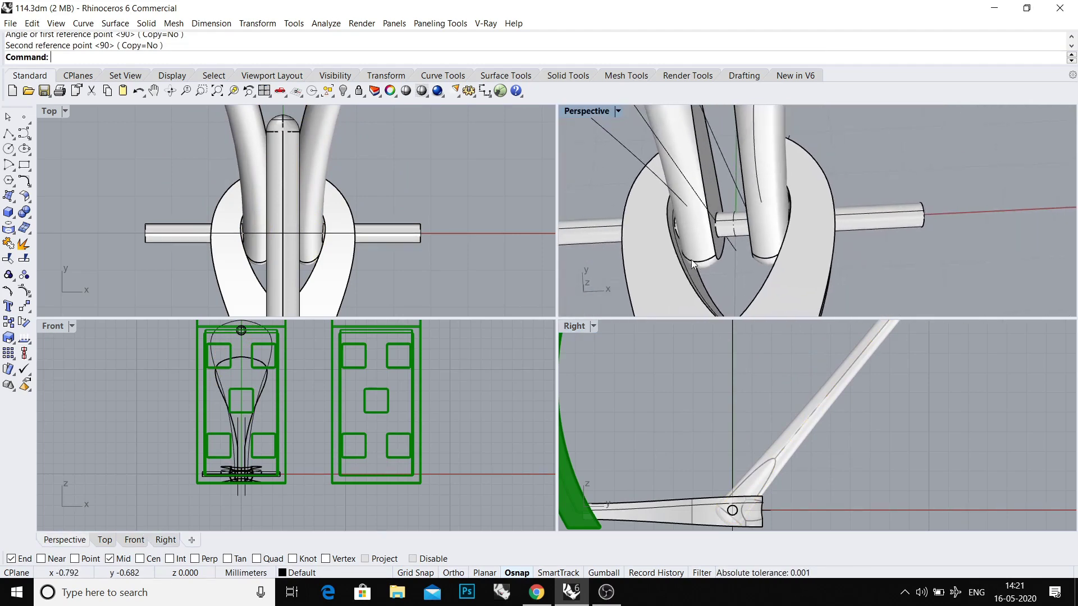
Inspect the swung shackle from another angle in the full Perspective view.
double_click(584, 114)
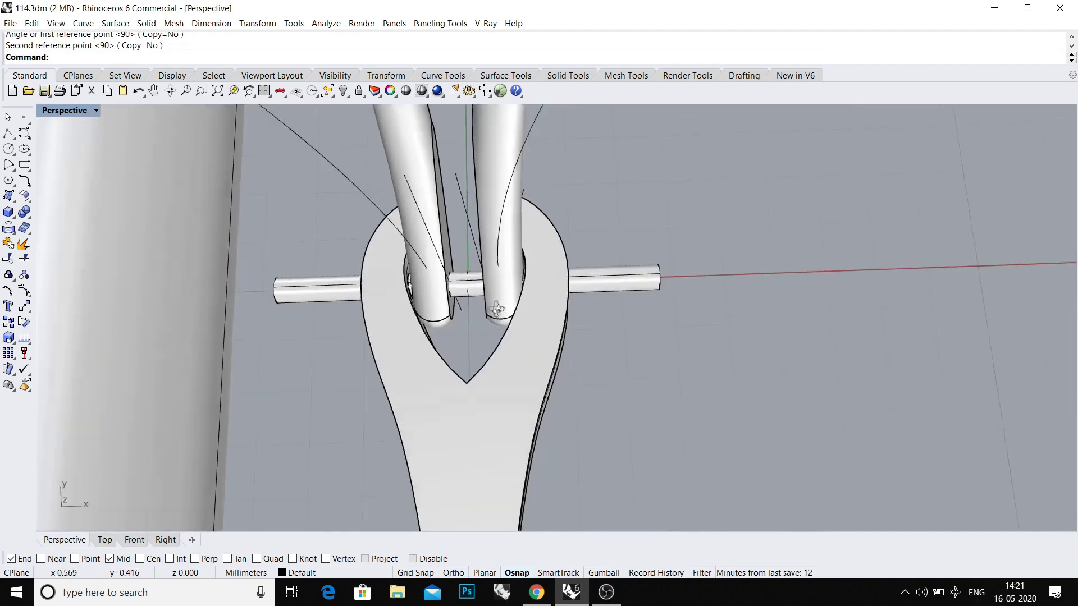
mouse_move(477, 335)
right_down()
mouse_move(545, 360)
mouse_move(533, 297)
mouse_move(542, 286)
mouse_move(485, 281)
mouse_move(499, 326)
mouse_move(492, 388)
mouse_move(434, 357)
right_up()
click(551, 265)
scroll(465, 397, up, 5)
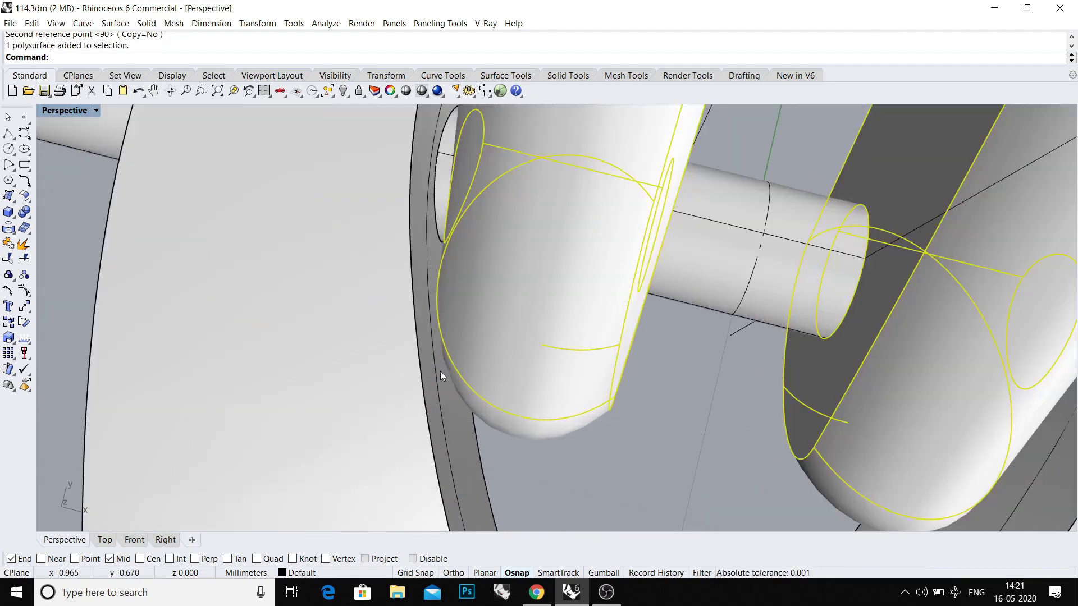
scroll(466, 366, down, 5)
key(Escape)
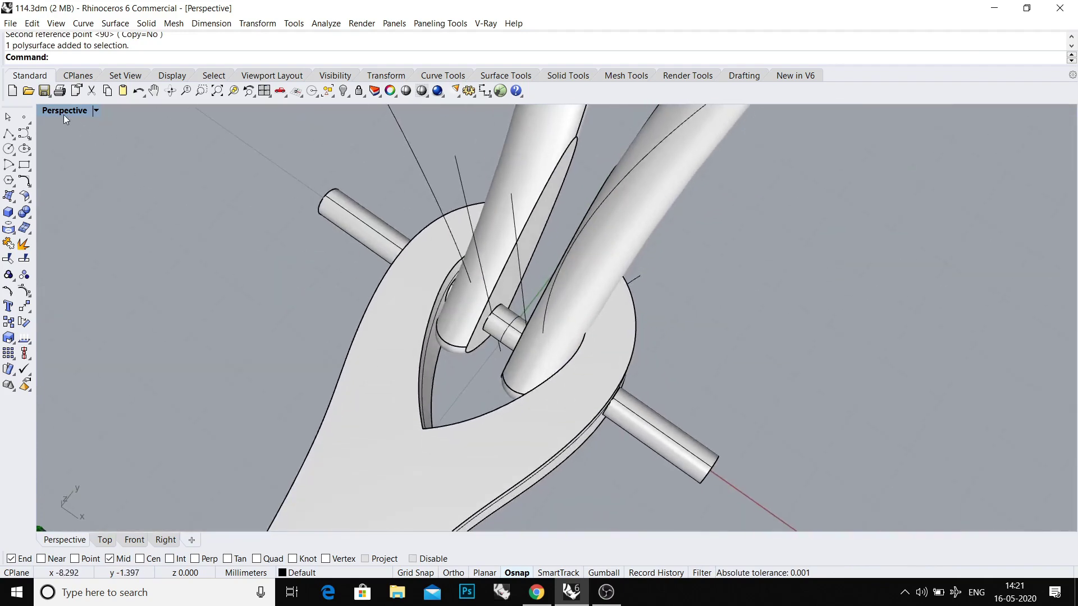
Undo the rotation so the wire stands upright again.
double_click(64, 114)
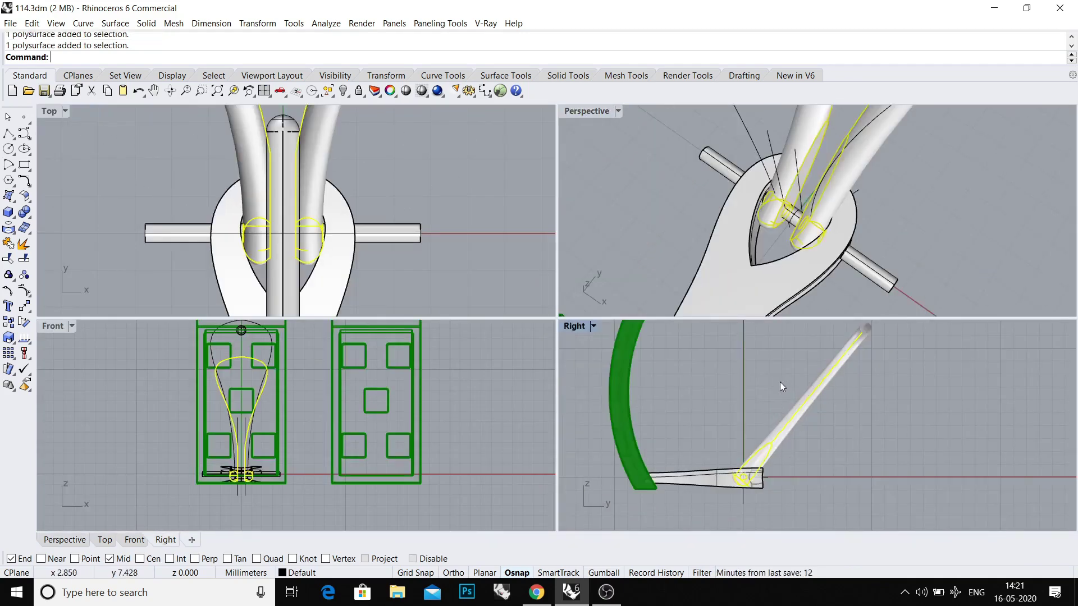
key(ctrl+z)
double_click(597, 111)
mouse_move(597, 211)
right_down()
mouse_move(659, 317)
mouse_move(624, 327)
right_up()
Test-tilt the upright bar in the side view, then undo the rotation.
key(ctrl+F3)
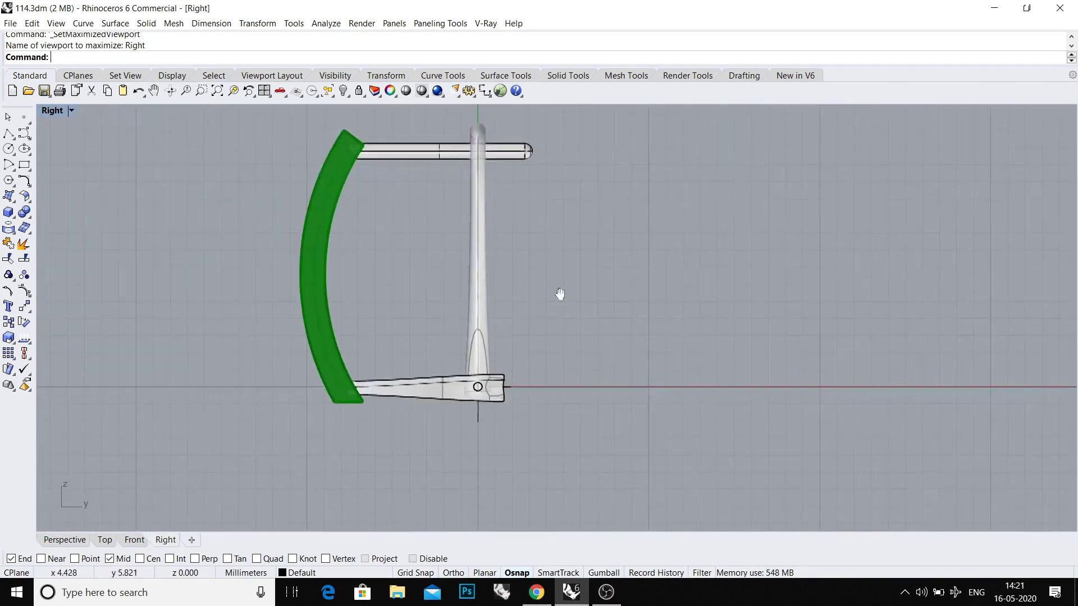
right_drag(564, 305, 590, 334)
text(sv)
key(Return)
scroll(481, 238, up, 2)
scroll(526, 222, up, 2)
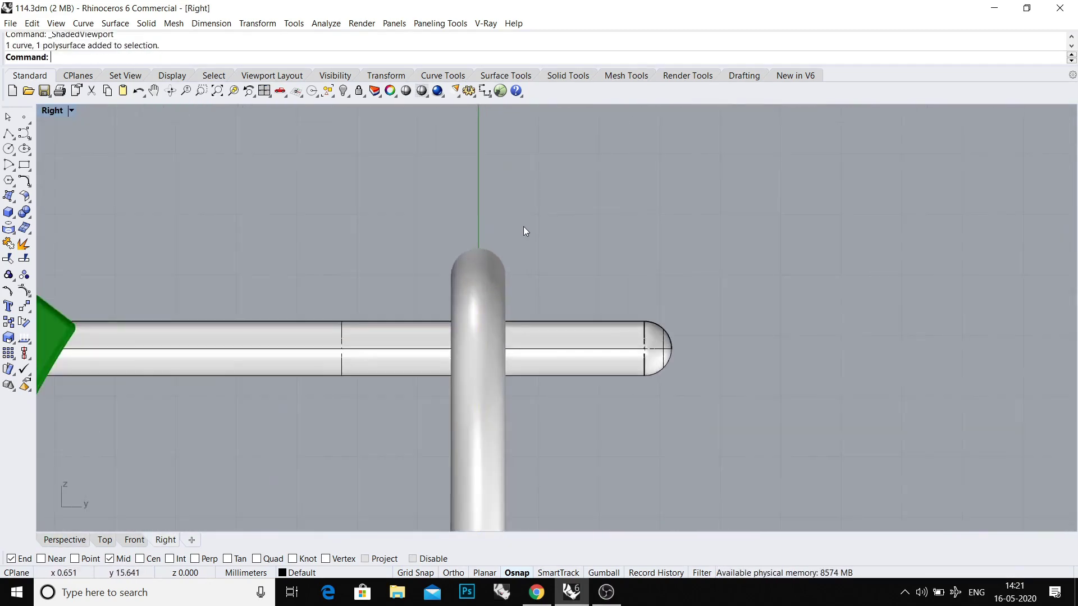
scroll(526, 222, down, 2)
click(487, 282)
scroll(487, 281, down, 2)
scroll(490, 270, up, 1)
text(r)
key(Return)
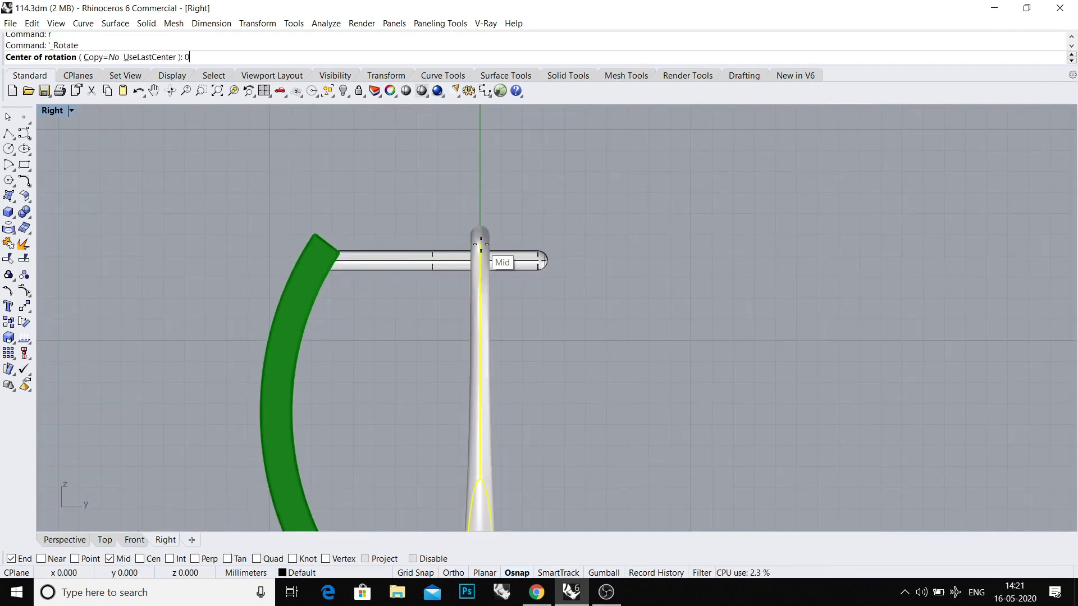
click(511, 194)
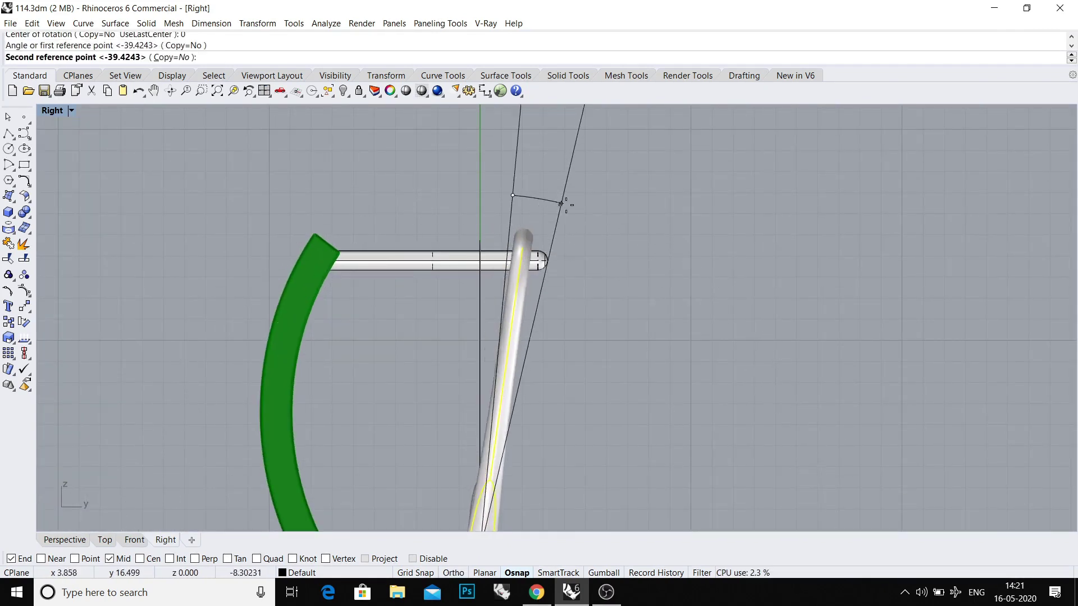
click(575, 221)
key(ctrl+F4)
scroll(649, 204, up, 3)
scroll(674, 206, up, 3)
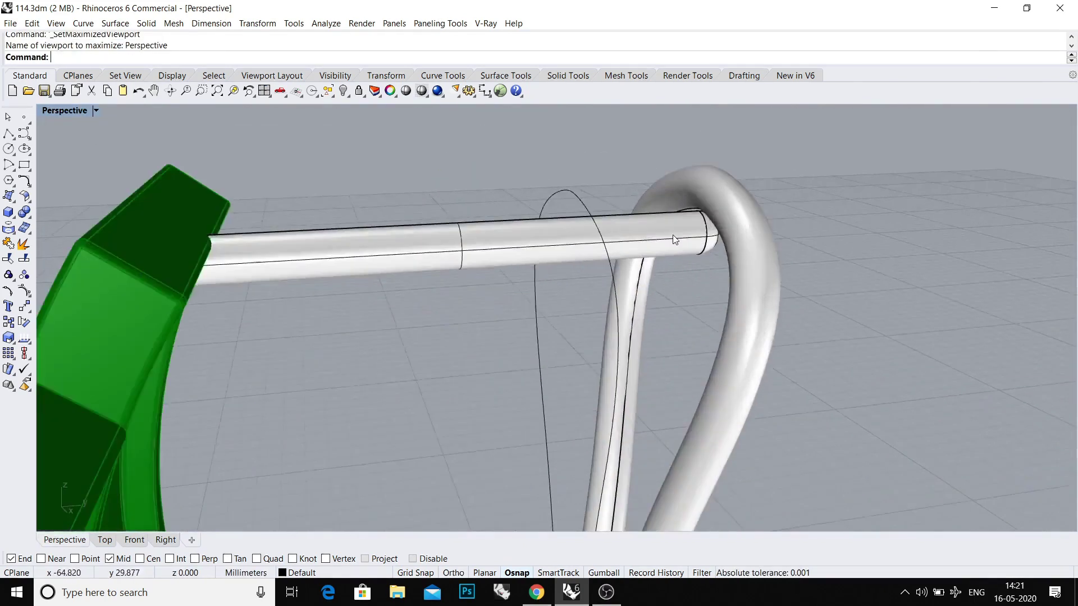
scroll(733, 217, up, 2)
scroll(735, 217, down, 2)
scroll(724, 227, down, 2)
scroll(708, 244, down, 3)
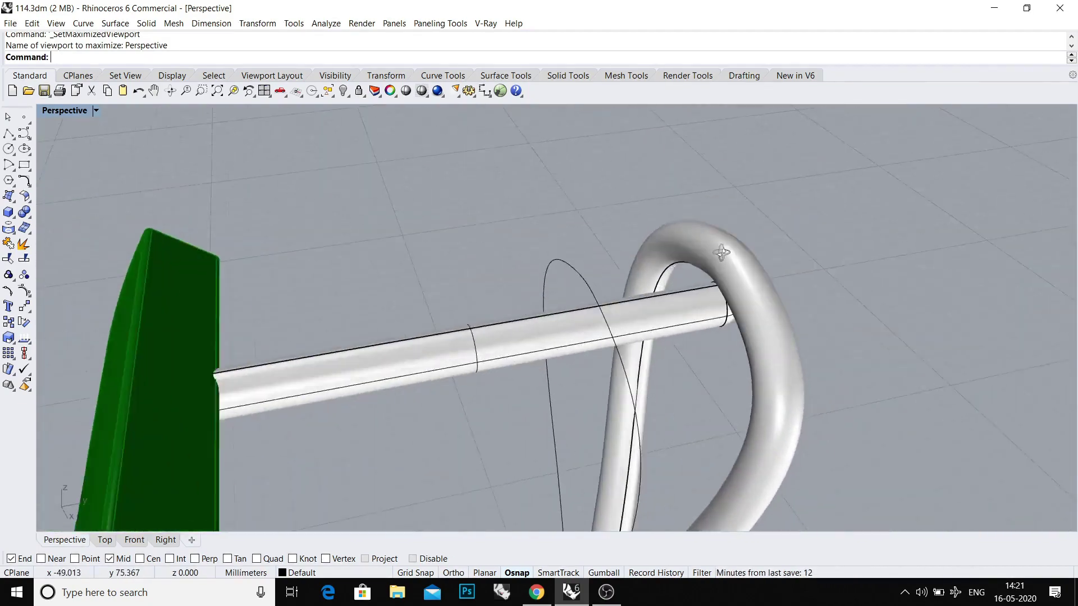
scroll(676, 276, down, 1)
key(ctrl+F1)
key(ctrl+F3)
key(ctrl+z)
text(Cage)
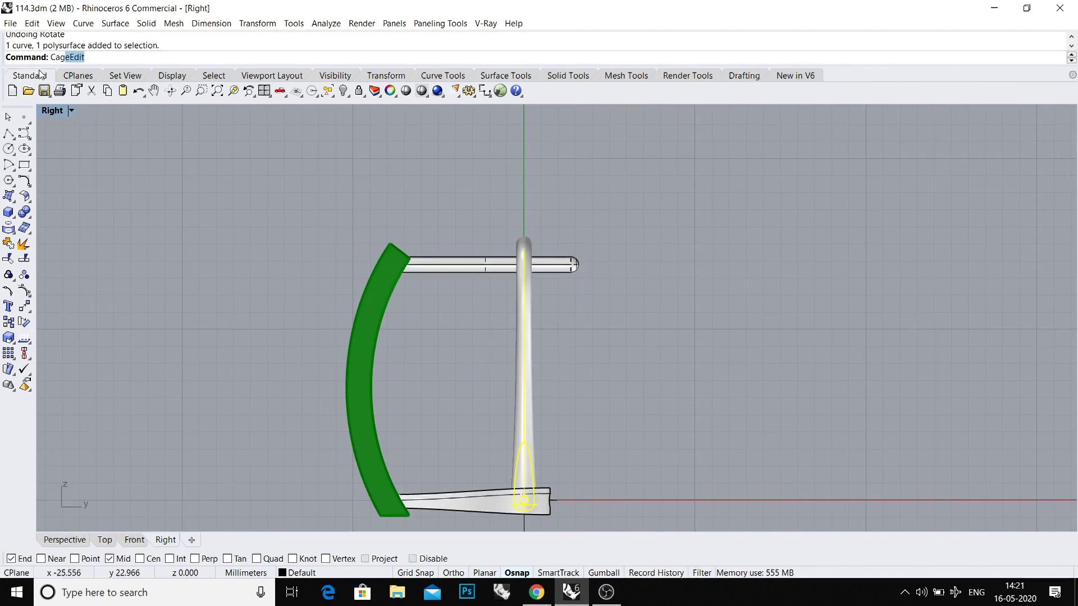
Put a box control cage on the bar and move its top points to reshape it.
key(Return)
click(135, 56)
key(Return)
key(Return)
key(Return)
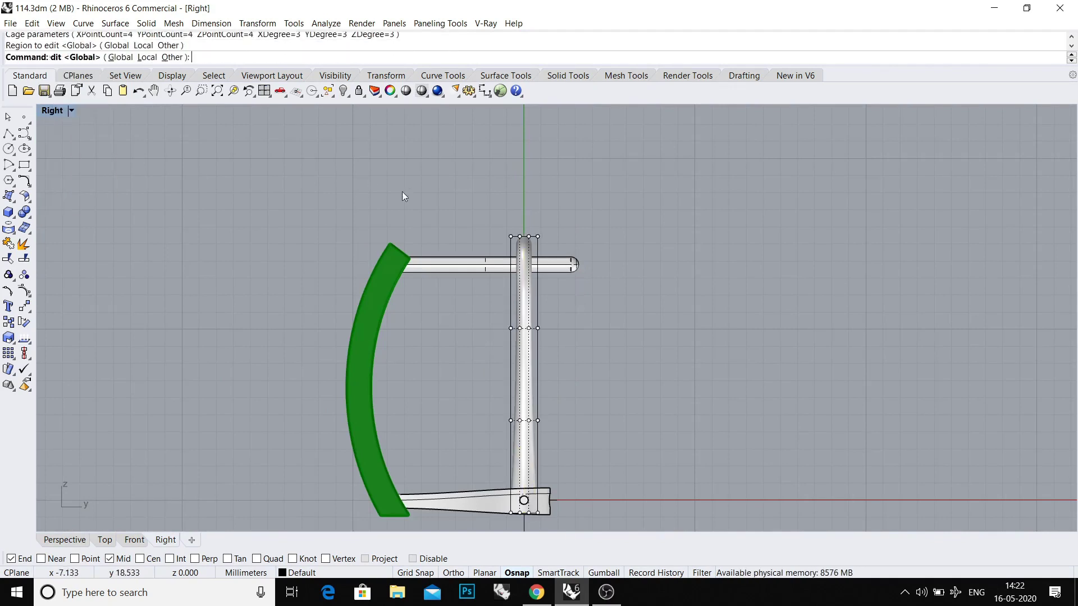
drag(568, 359, 568, 359)
scroll(535, 279, up, 2)
scroll(535, 278, up, 2)
text(move)
key(Return)
click(571, 266)
click(570, 279)
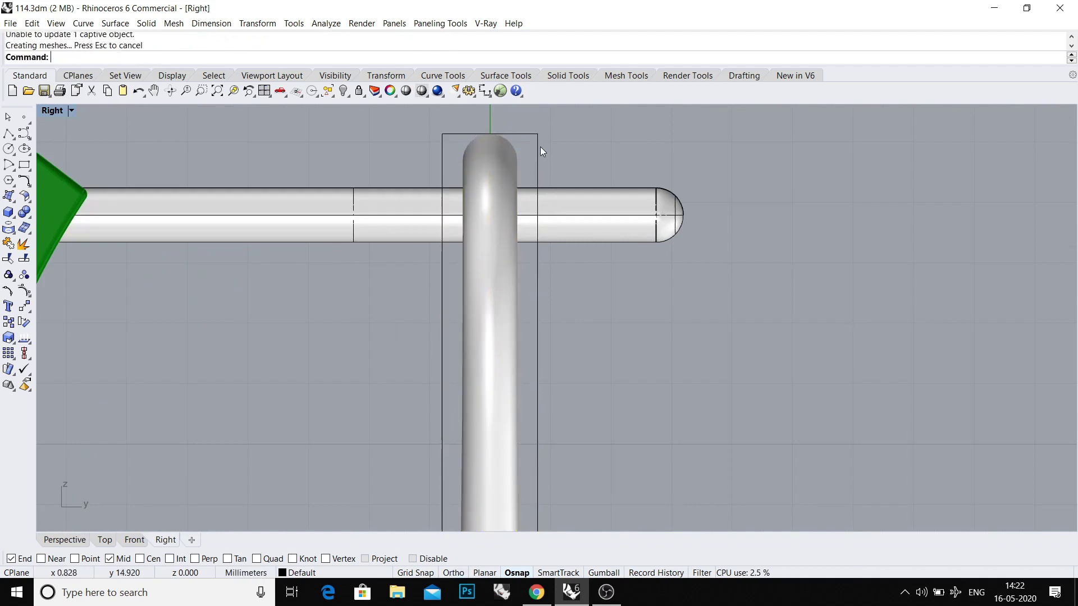
scroll(540, 151, down, 3)
Test-tilt the bar about the origin, inspect it in Perspective, then undo.
click(523, 156)
text(rotate)
key(Return)
text(0)
key(Return)
click(556, 139)
click(589, 150)
key(ctrl+F4)
right_drag(547, 179, 691, 258)
key(ctrl+z)
right_drag(608, 243, 580, 241)
click(581, 244)
key(ctrl+F3)
key(Escape)
key(ctrl+z)
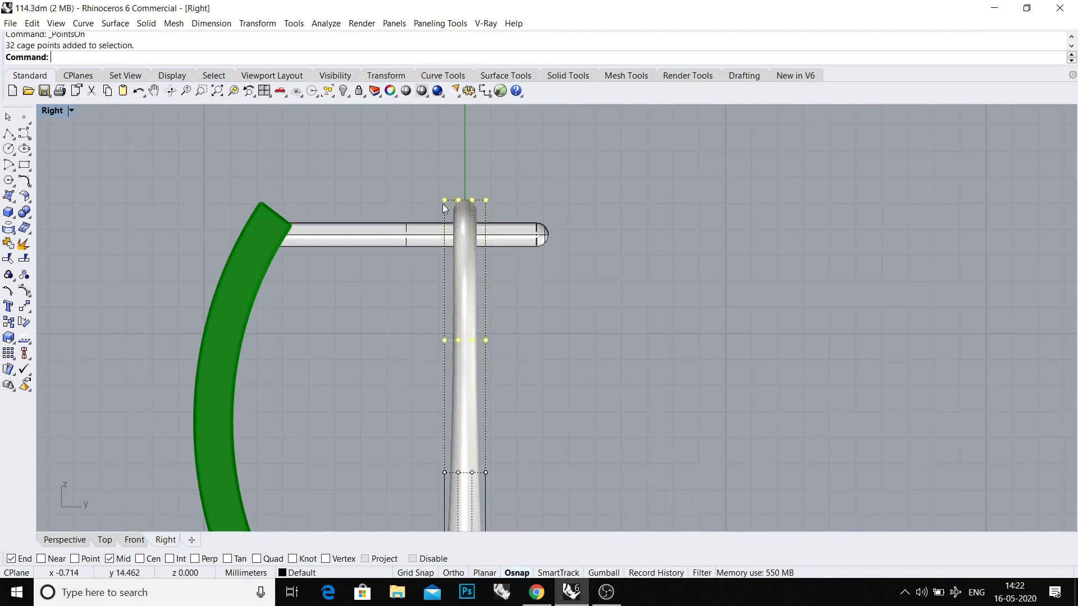
scroll(446, 181, up, 3)
Nudge the top cage points slightly and delete the control cage.
click(458, 182)
scroll(458, 182, down, 2)
scroll(448, 232, down, 2)
key(Delete)
scroll(506, 252, down, 2)
scroll(546, 269, down, 1)
key(ctrl+F4)
scroll(603, 365, up, 3)
scroll(604, 364, up, 3)
scroll(602, 364, up, 3)
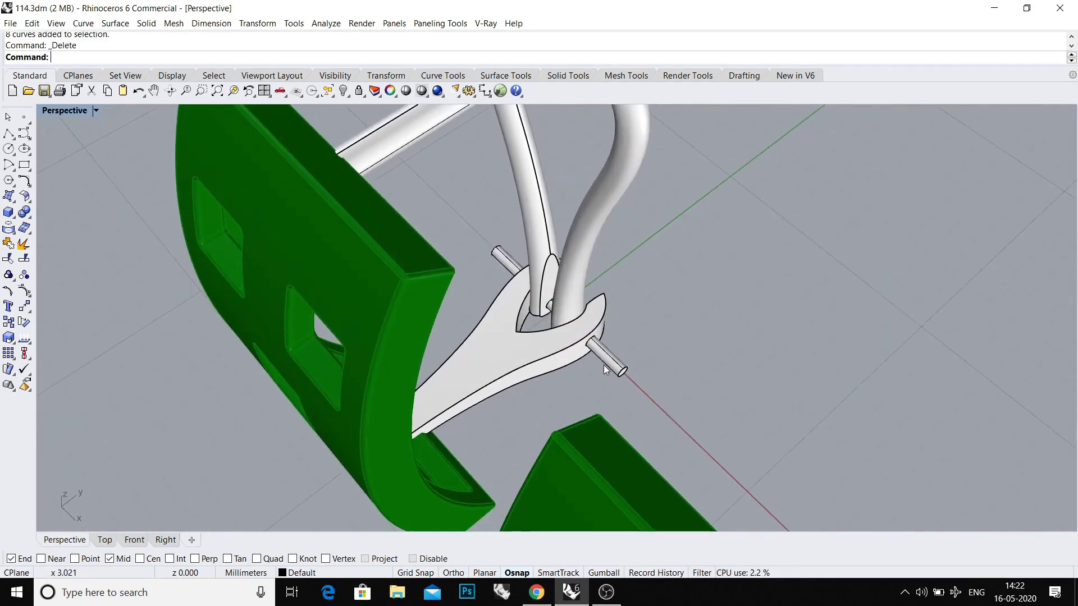
Select the hinge pin and begin scaling it in one direction.
click(603, 365)
scroll(645, 385, up, 3)
key(ctrl+F1)
text(s1)
key(Return)
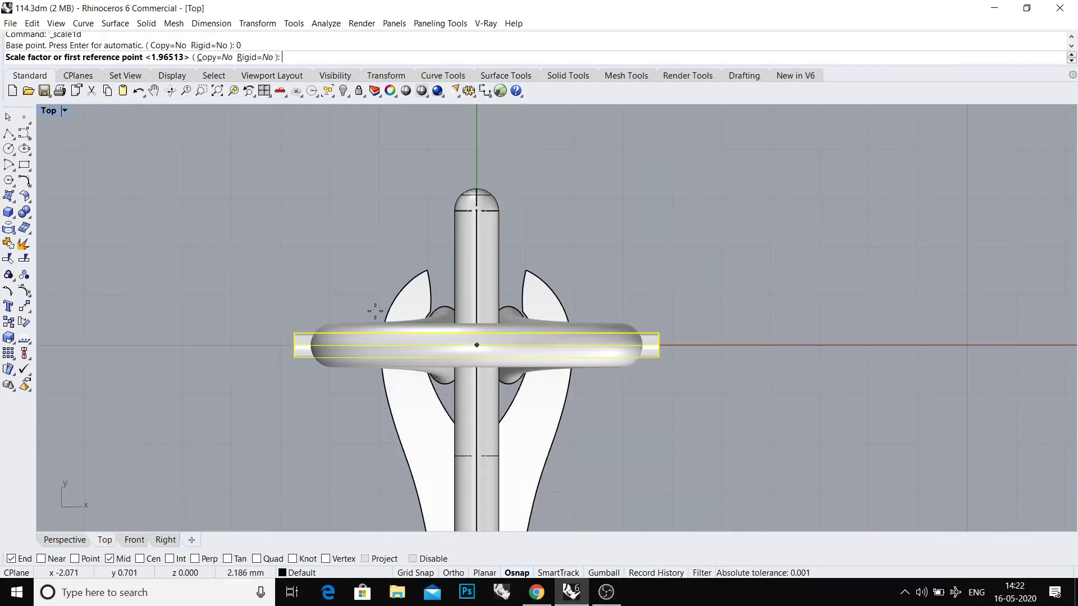
Shorten the hinge pin, then lock every object except the clip base.
click(278, 358)
key(ctrl+F4)
scroll(457, 351, up, 2)
click(457, 350)
scroll(437, 327, down, 2)
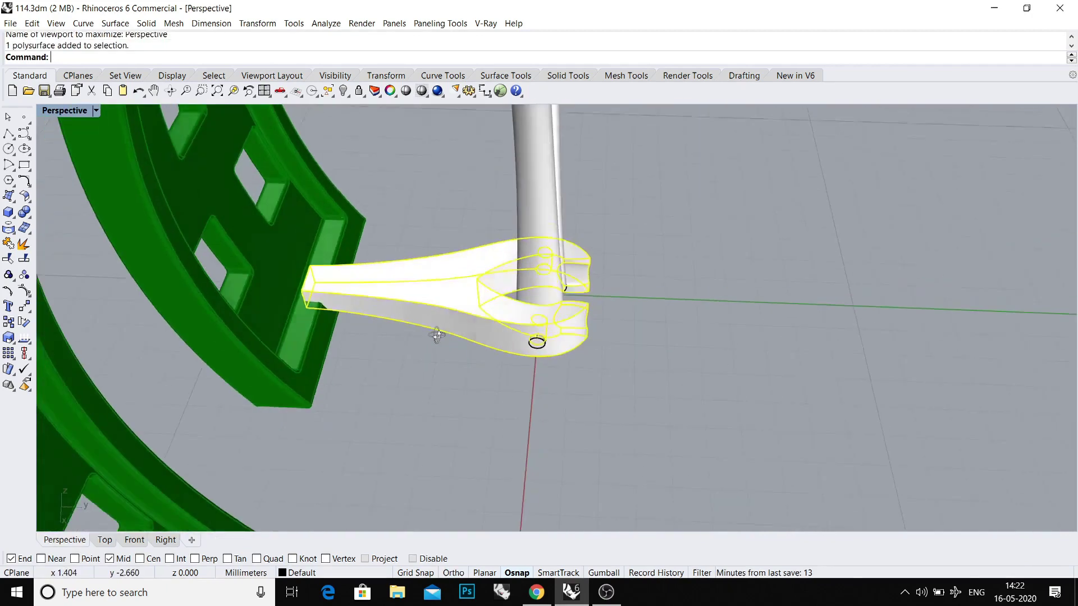
key(ctrl+i)
key(ctrl+l)
Fillet the clip base's edges with a 0.1 radius.
drag(238, 184, 613, 343)
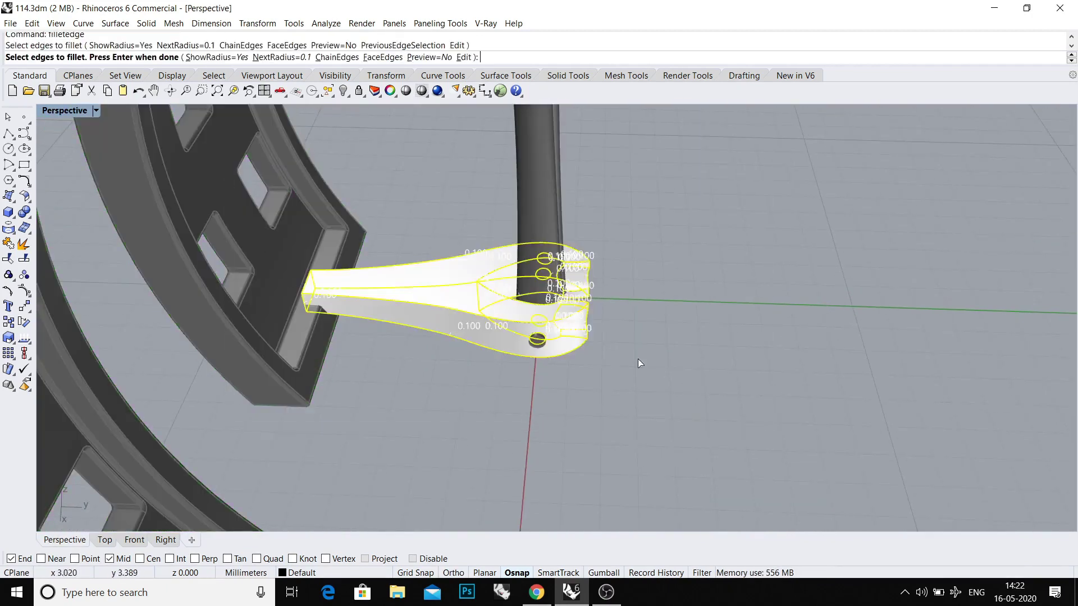
right_drag(612, 343, 725, 291)
key(Return)
key(Return)
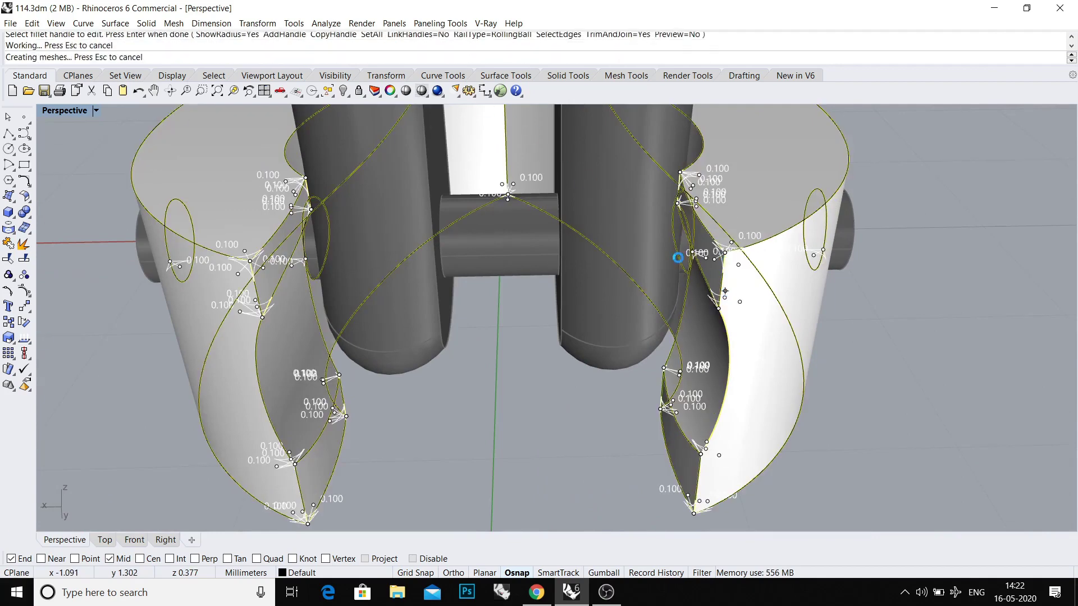
mouse_move(678, 256)
right_down()
mouse_move(663, 271)
mouse_move(492, 311)
right_up()
scroll(493, 312, up, 3)
Run the naked-edge analysis on the rounded base.
click(491, 313)
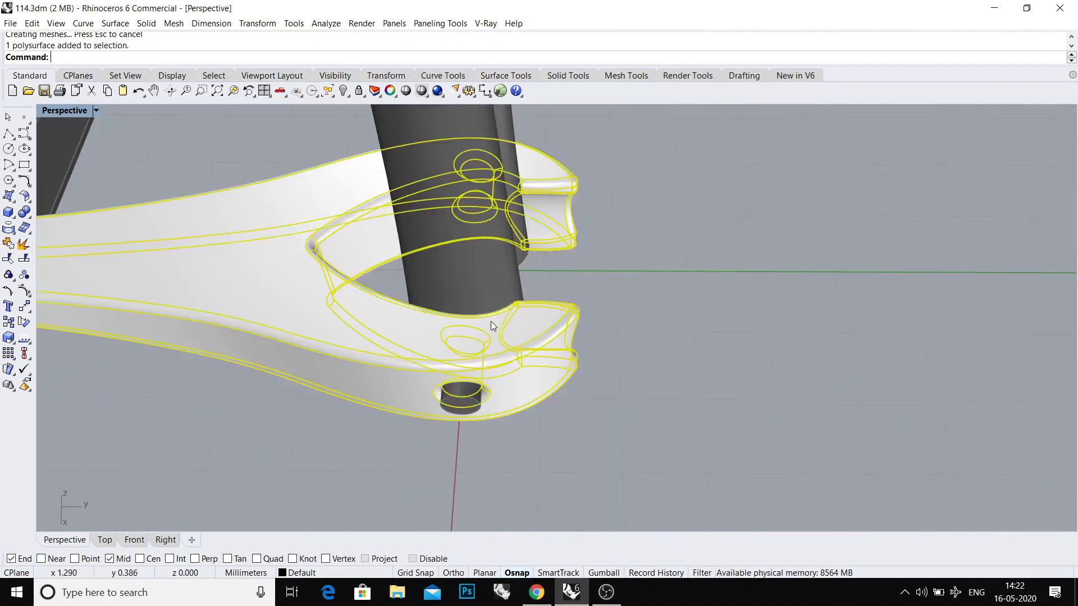
text(ShowEdges)
key(Return)
key(ctrl+F3)
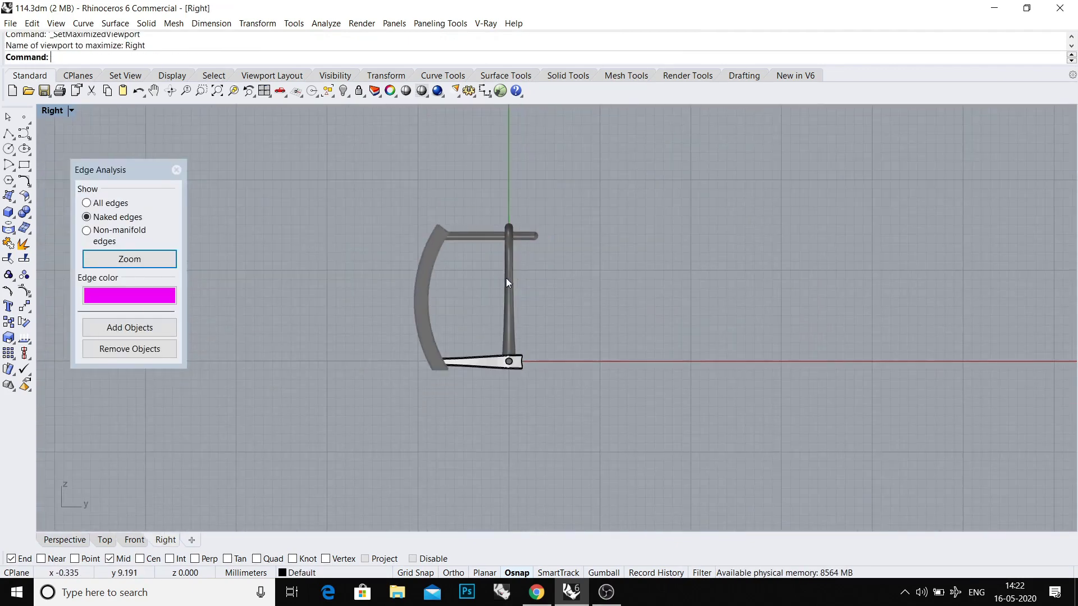
scroll(480, 269, up, 1)
Window-select and delete the extra green block on the right.
key(ctrl+F1)
scroll(513, 229, down, 3)
scroll(513, 230, down, 3)
drag(539, 199, 718, 411)
key(Delete)
Mirror the earring parts into a copy placed to the right.
click(492, 338)
scroll(562, 286, up, 2)
text(mirror)
key(Return)
click(551, 275)
click(586, 438)
Move all objects onto the green Layer 04, correcting an initial Layer 02 choice.
key(ctrl+a)
click(298, 572)
click(319, 520)
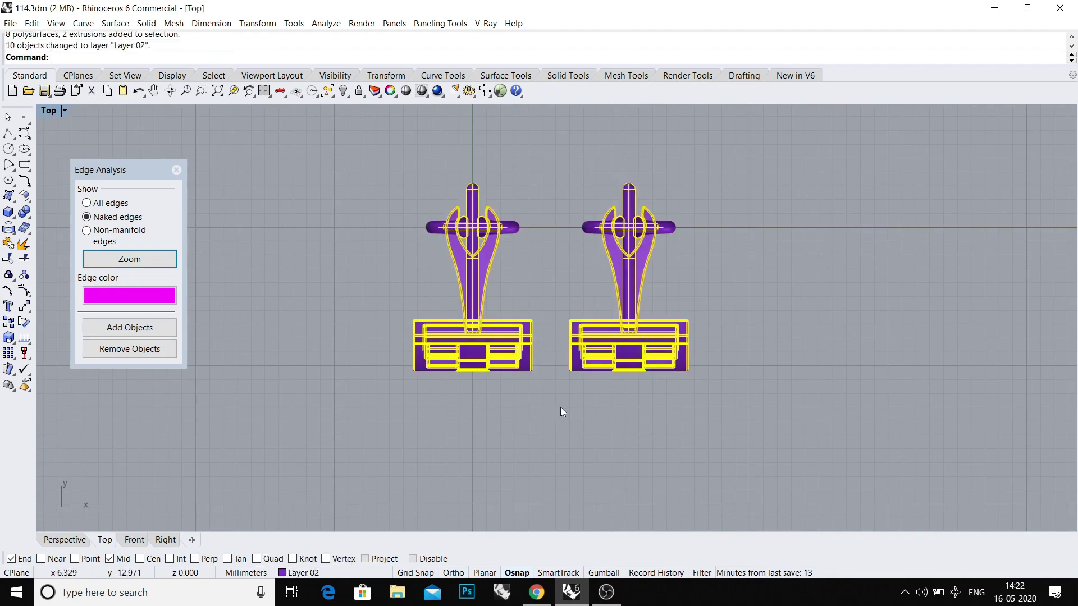
key(ctrl+F4)
mouse_move(649, 371)
right_down()
mouse_move(670, 322)
mouse_move(656, 391)
mouse_move(358, 543)
right_up()
key(ctrl+a)
click(299, 573)
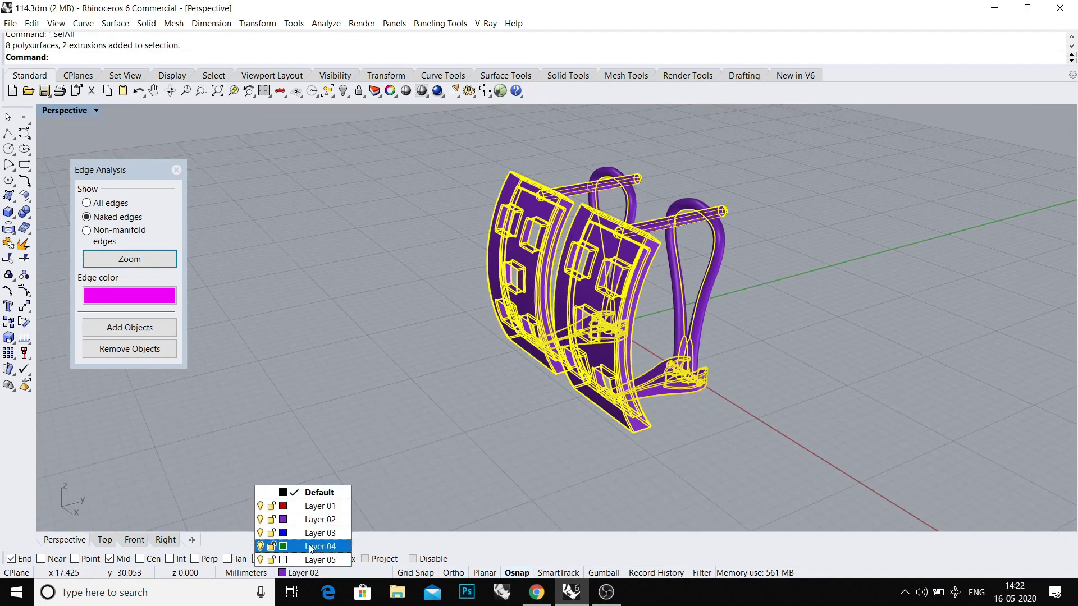
click(312, 547)
key(Escape)
Close the Edge Analysis panel and orbit around the green pair.
mouse_move(518, 385)
right_down()
mouse_move(472, 366)
mouse_move(547, 430)
mouse_move(565, 325)
mouse_move(599, 359)
right_up()
scroll(472, 365, up, 3)
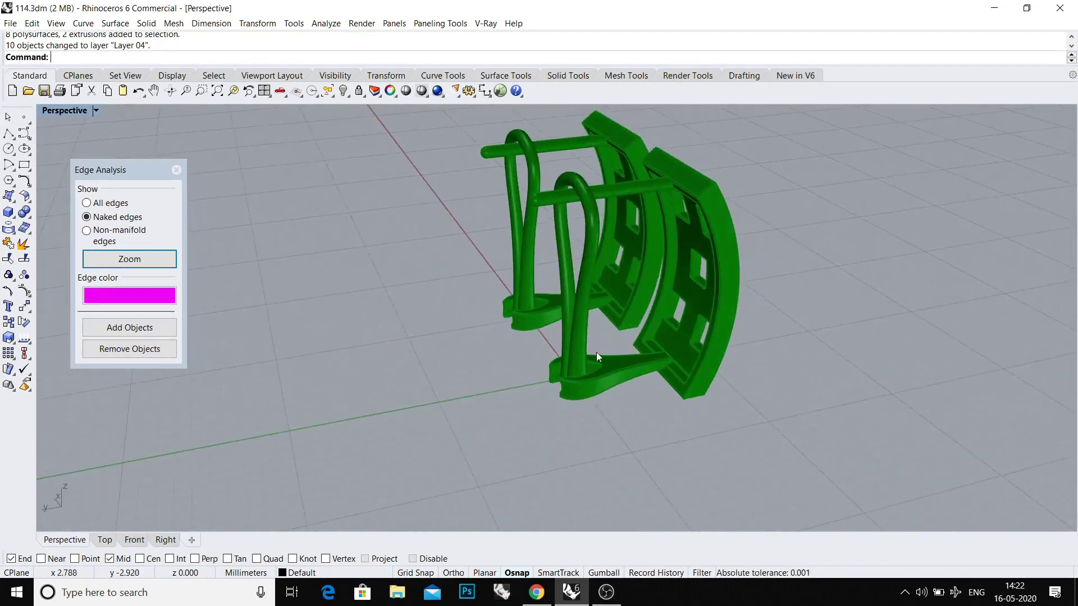
mouse_move(599, 360)
right_down()
mouse_move(613, 391)
mouse_move(647, 336)
right_up()
click(176, 172)
right_drag(368, 277, 362, 289)
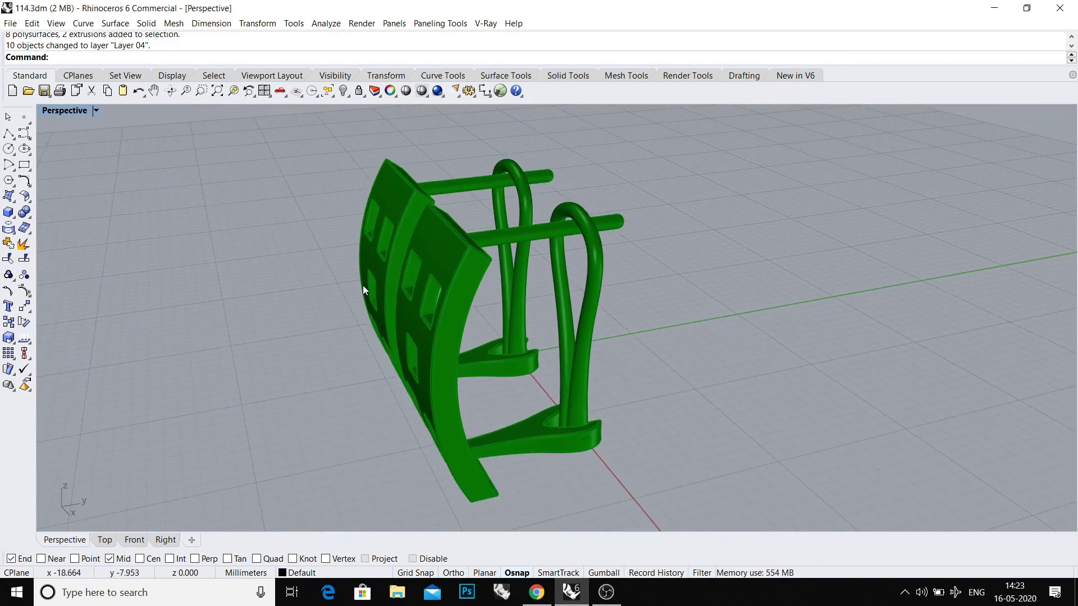